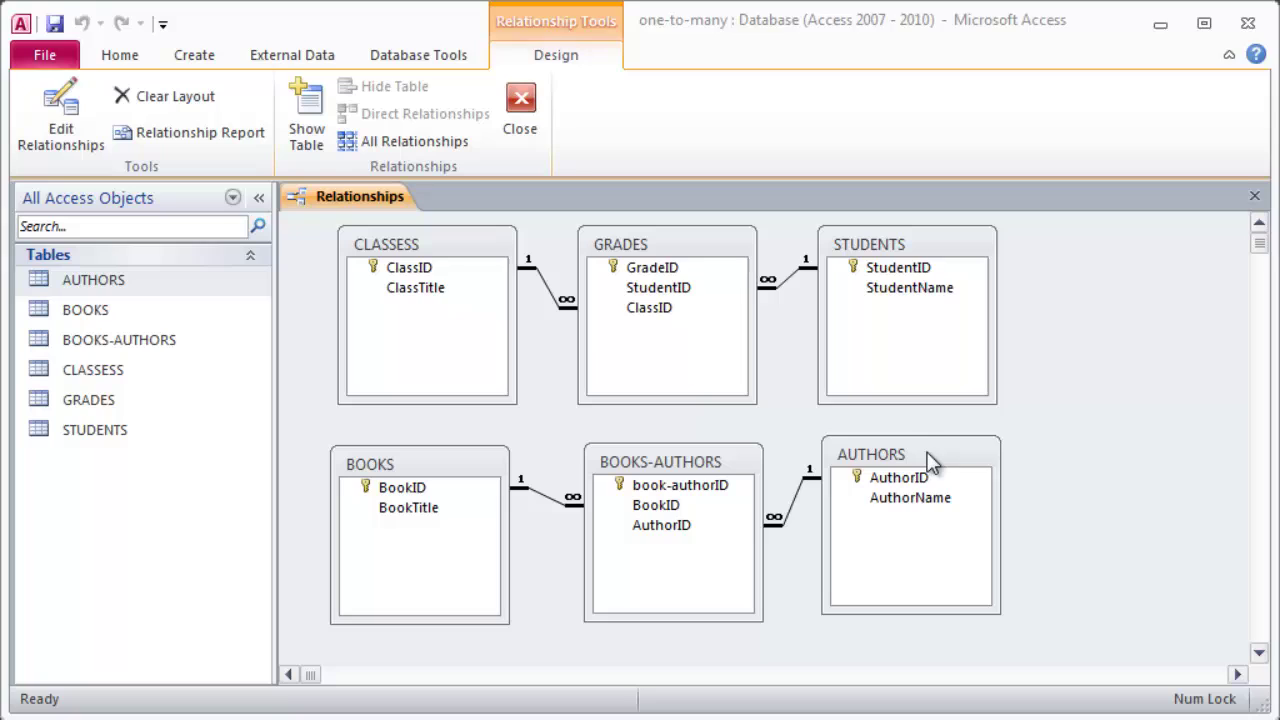
Rearrange the AUTHORS, CLASSESS, STUDENTS and GRADES tables in the relationships diagram, highlighting key fields.
drag(926, 455, 938, 466)
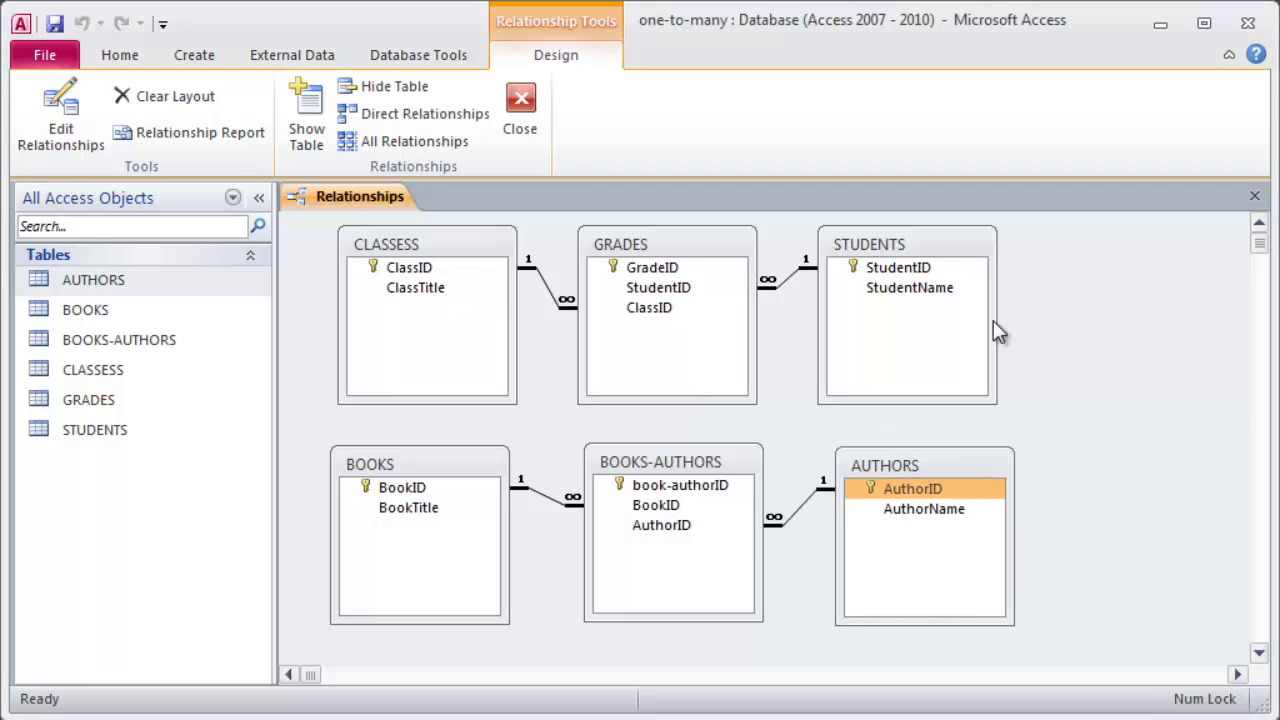
click(500, 268)
drag(428, 250, 424, 240)
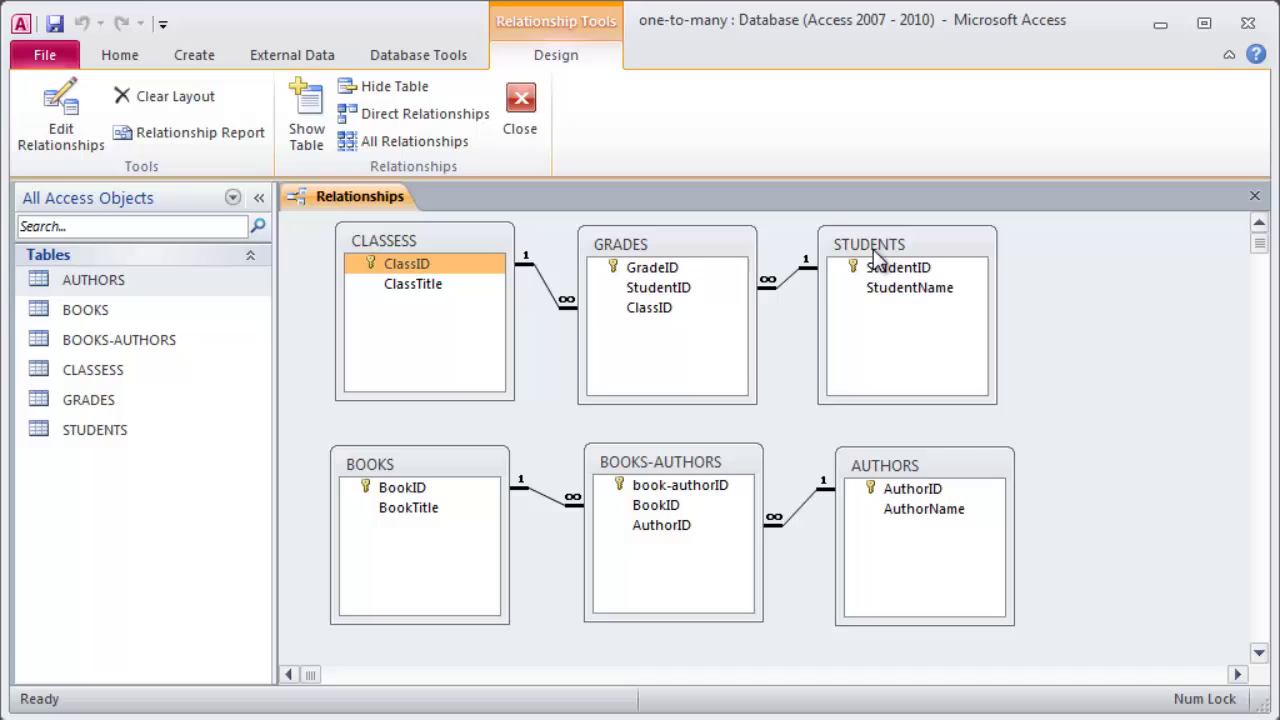
drag(902, 244, 910, 245)
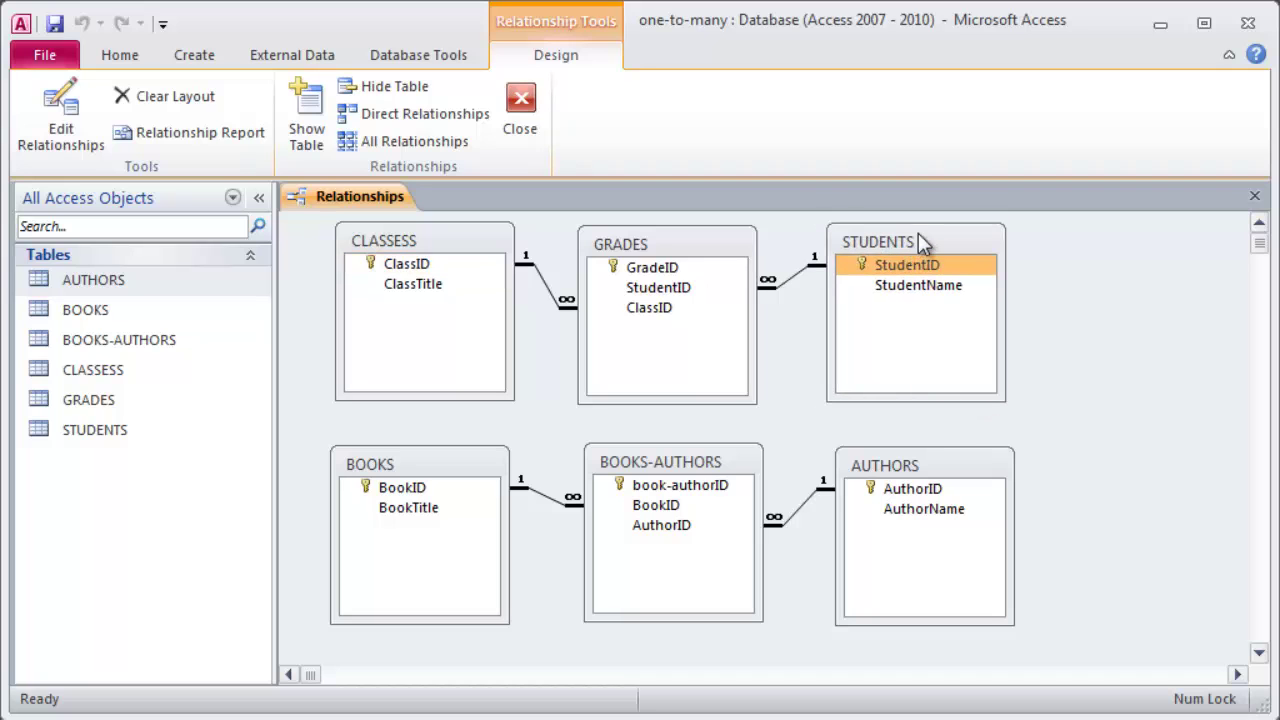
mouse_move(425, 240)
mouse_down()
mouse_move(440, 248)
mouse_move(435, 234)
mouse_up()
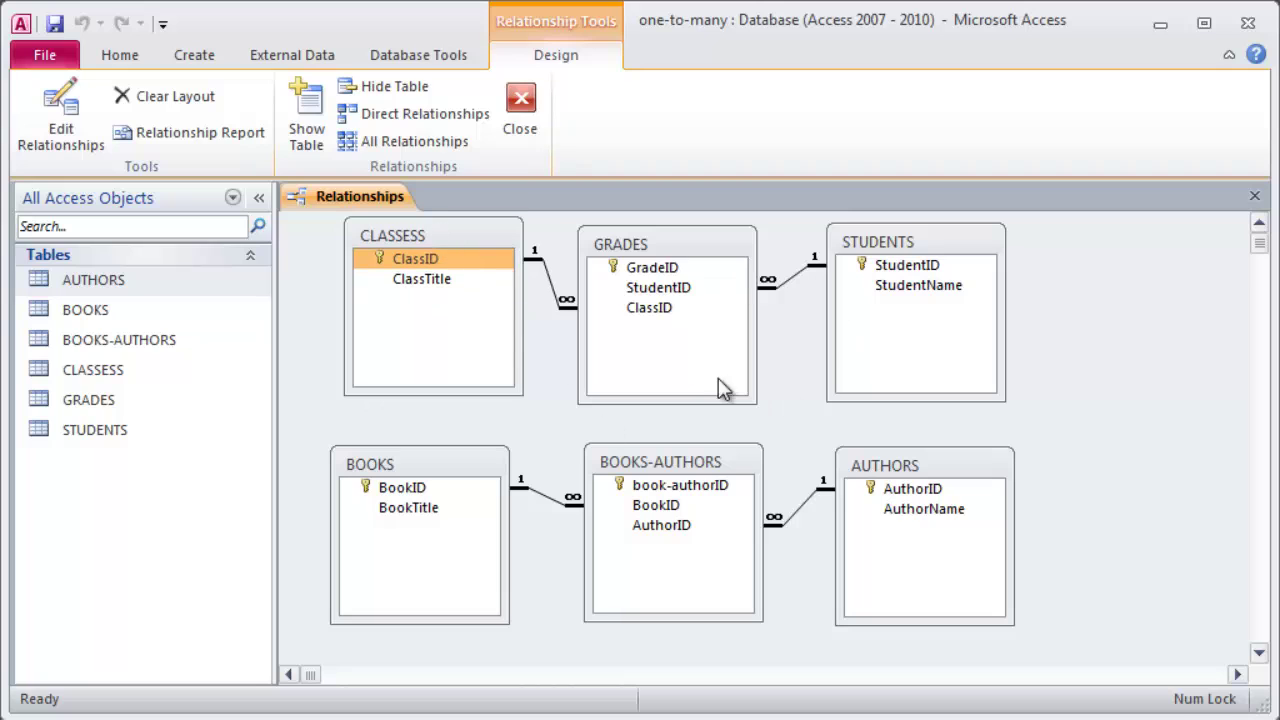
drag(674, 244, 678, 246)
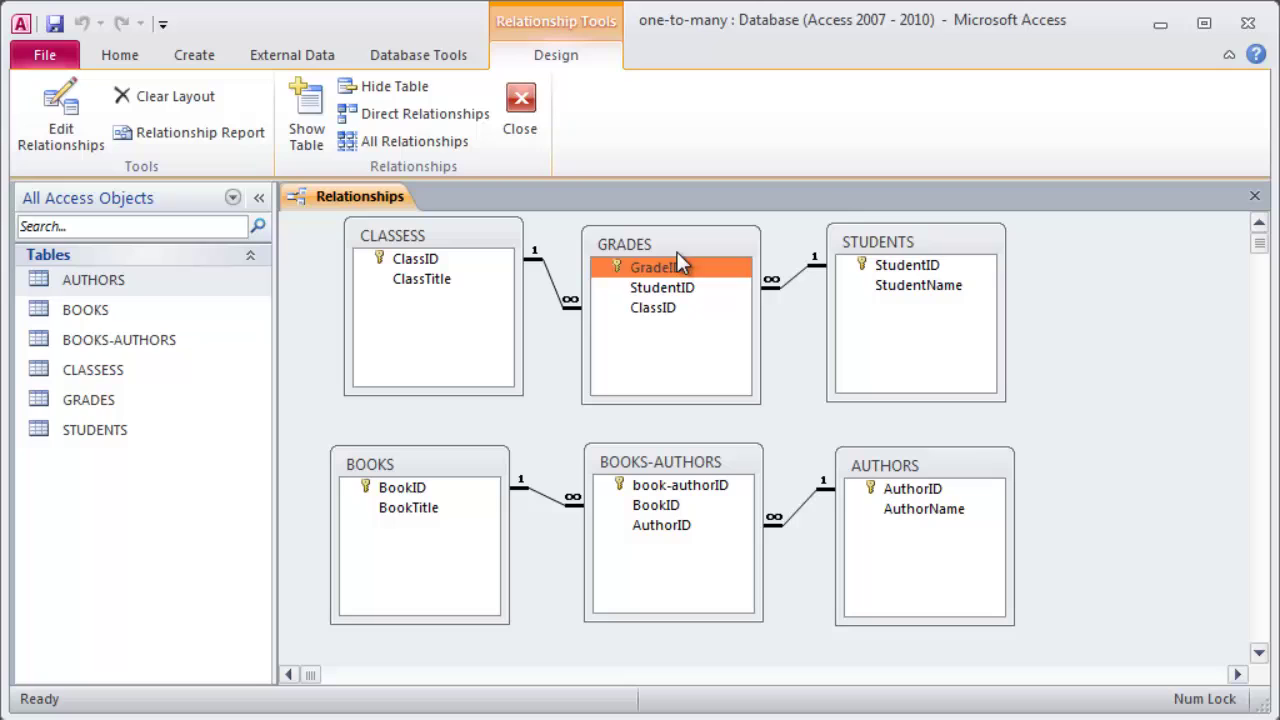
drag(685, 240, 688, 238)
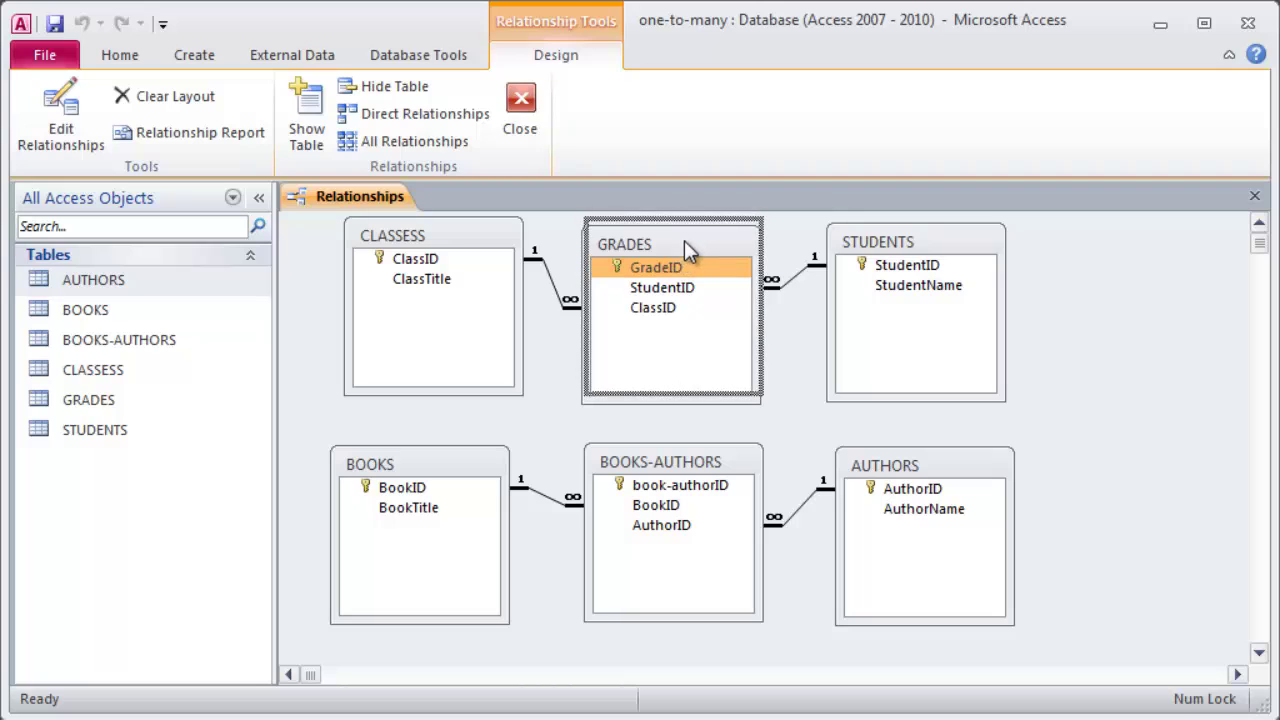
click(415, 258)
click(895, 264)
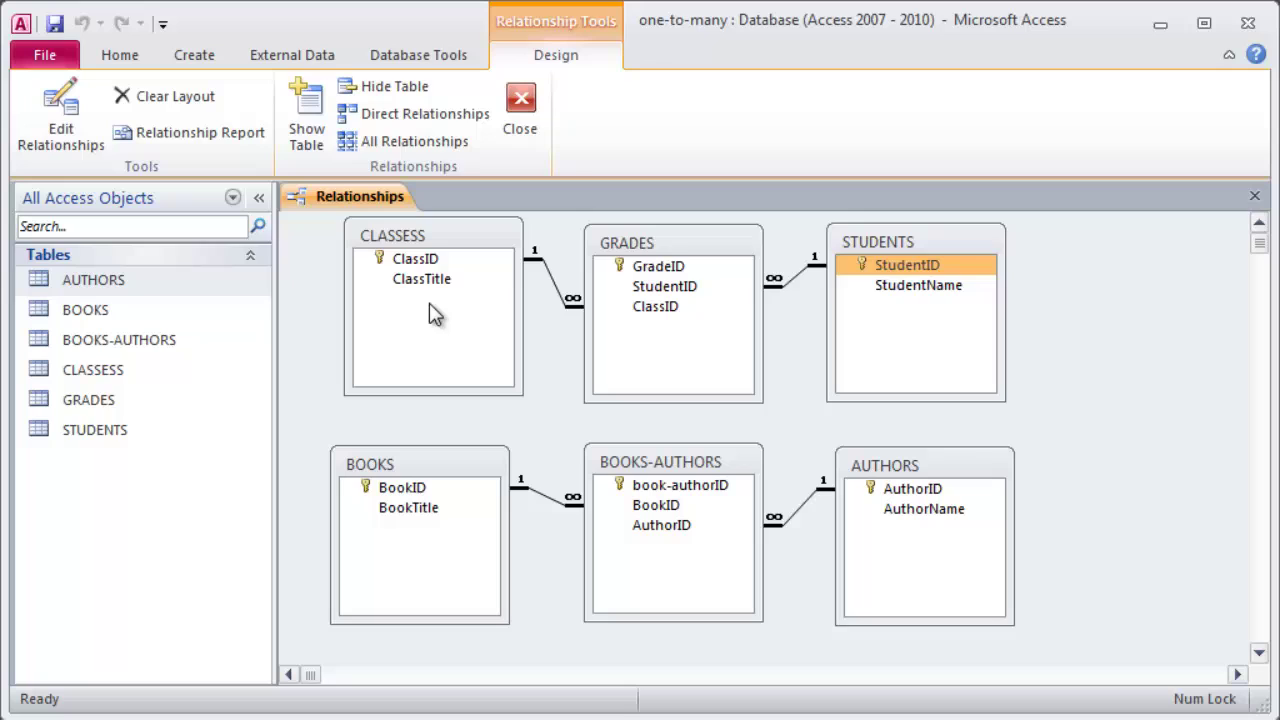
click(415, 259)
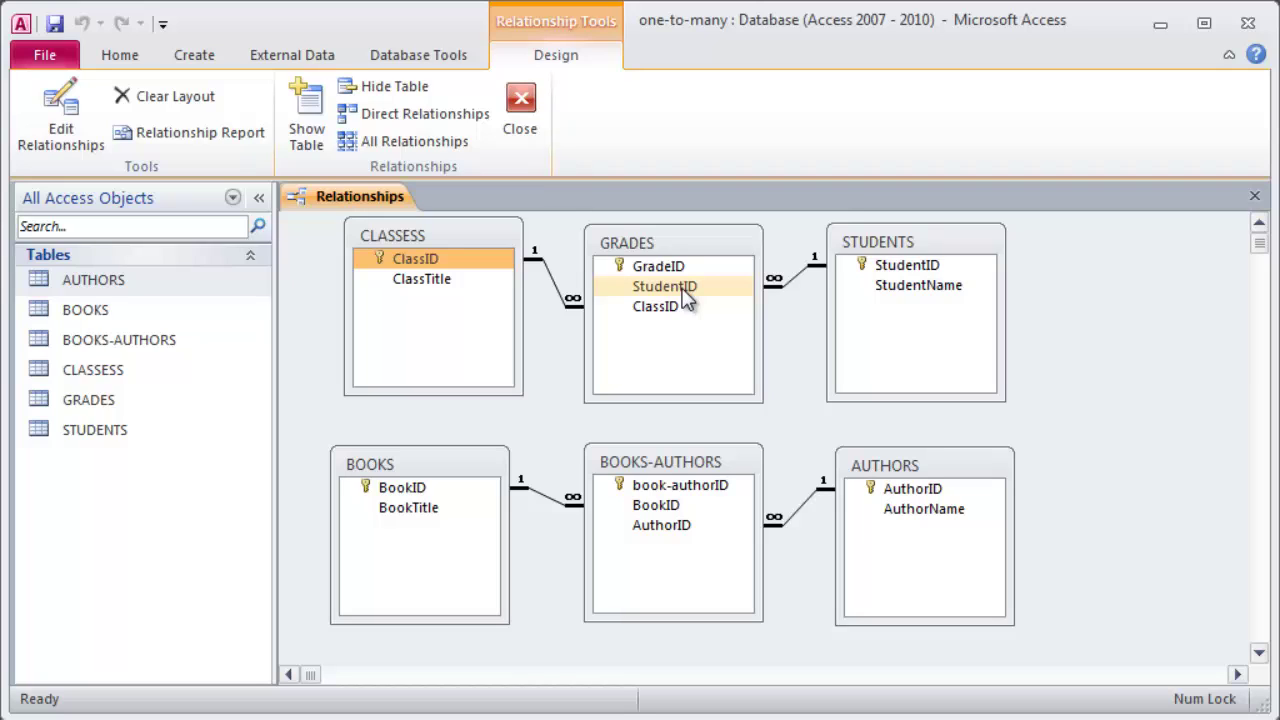
Close the diagram and enter Brenda, Brian, Brynn, Barry and Belinda into STUDENTS.
click(1255, 196)
click(1258, 202)
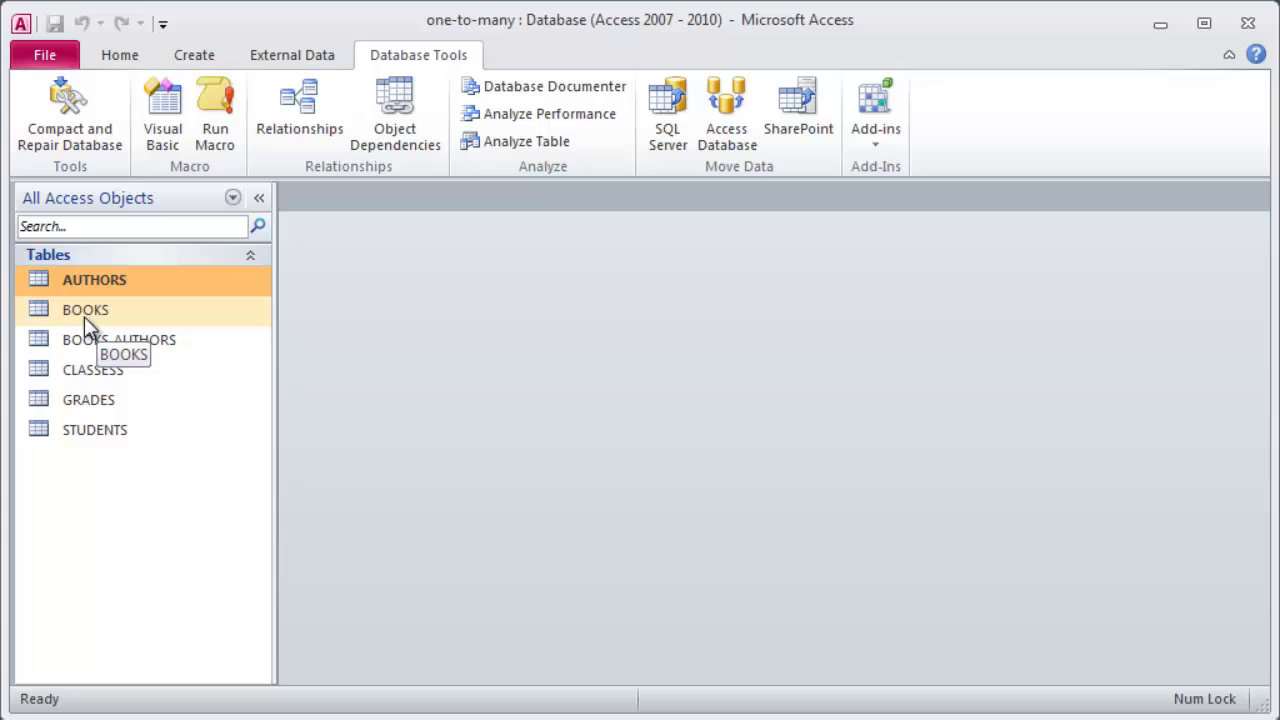
click(88, 430)
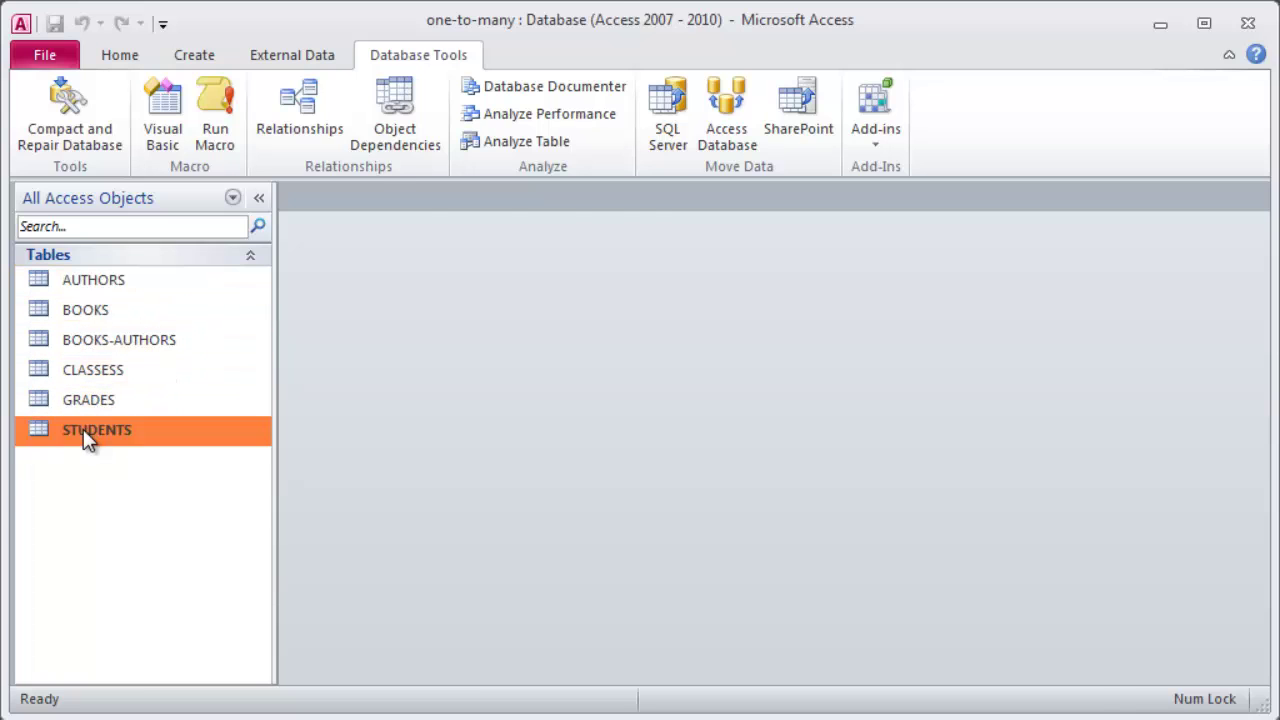
double_click(83, 429)
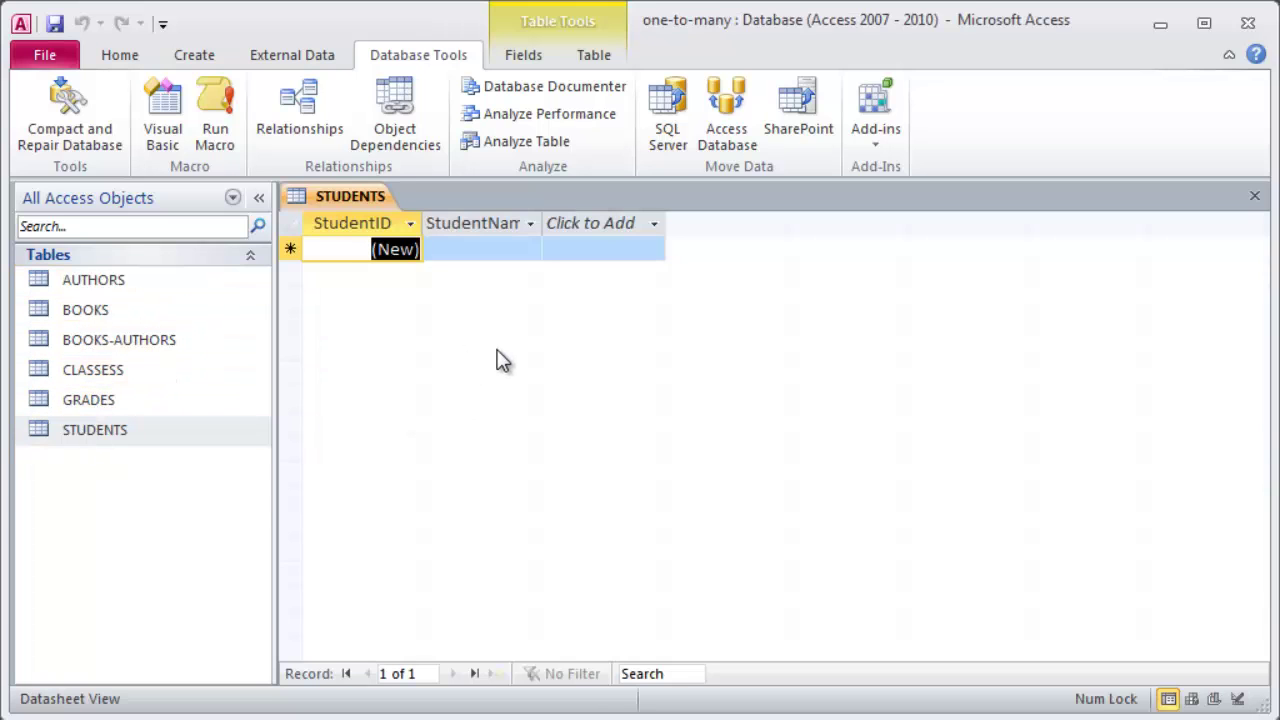
key(Tab)
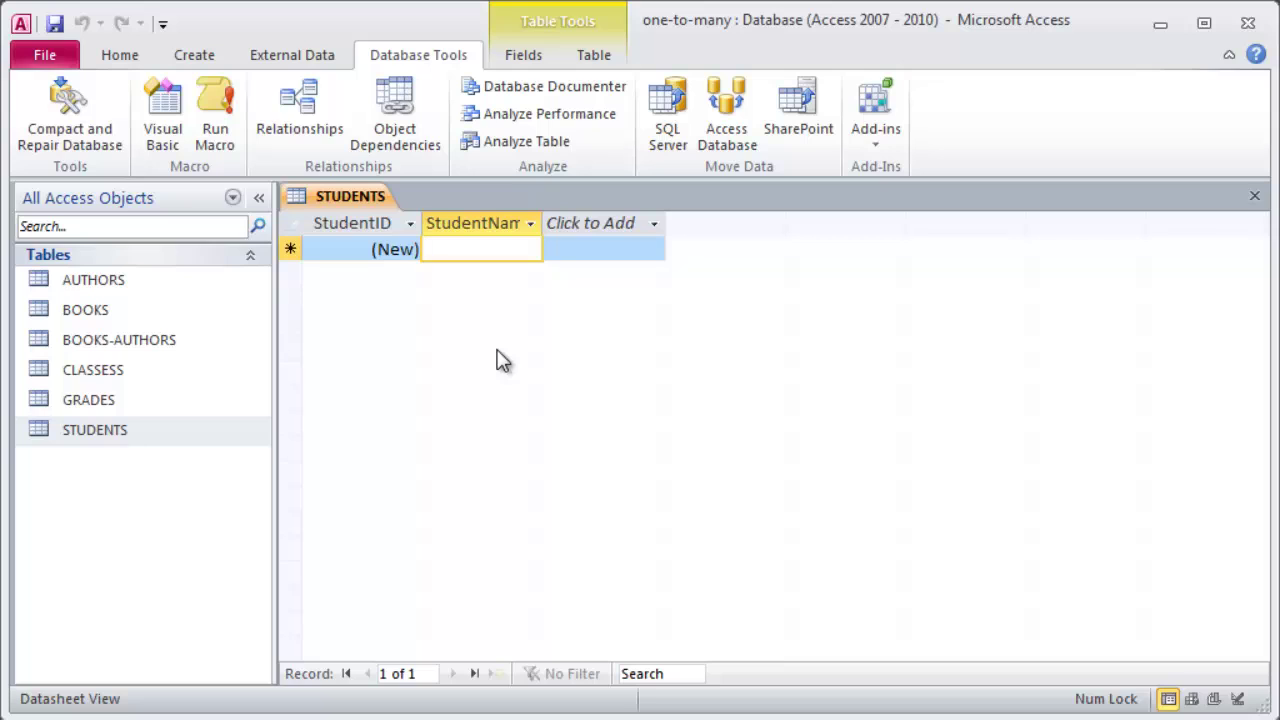
text(Brend)
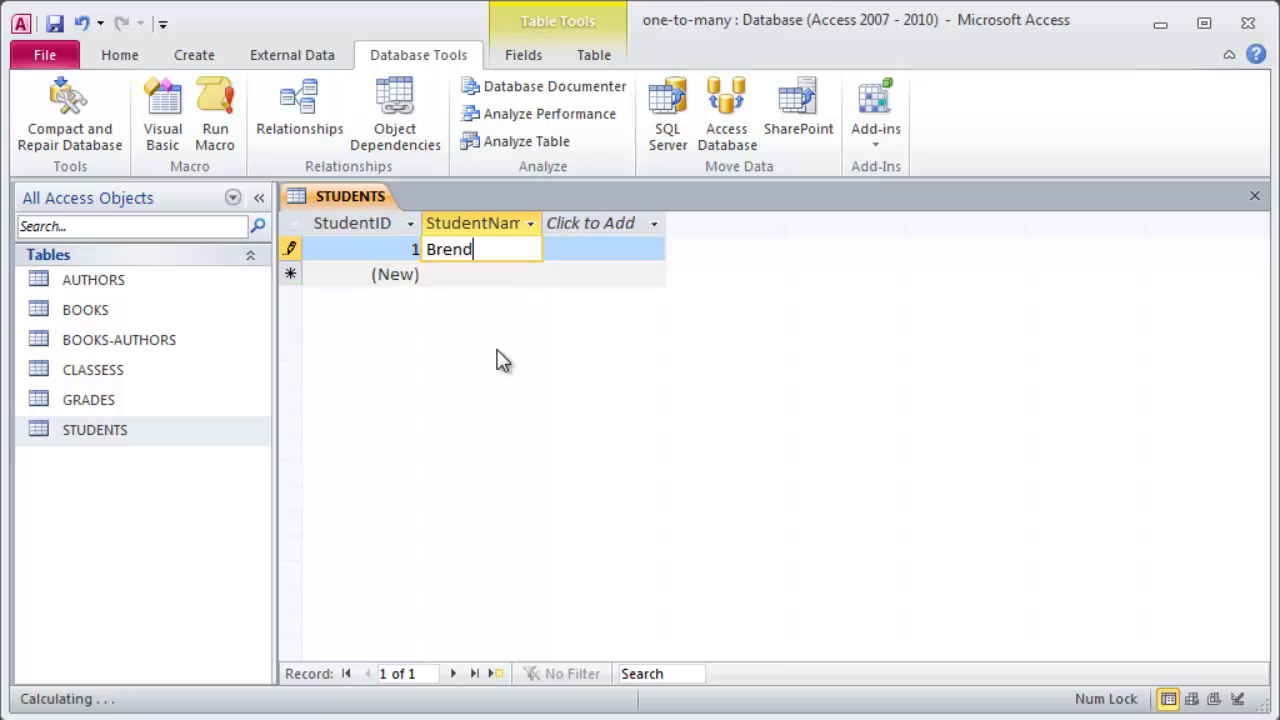
text(a)
key(Tab)
key(Tab)
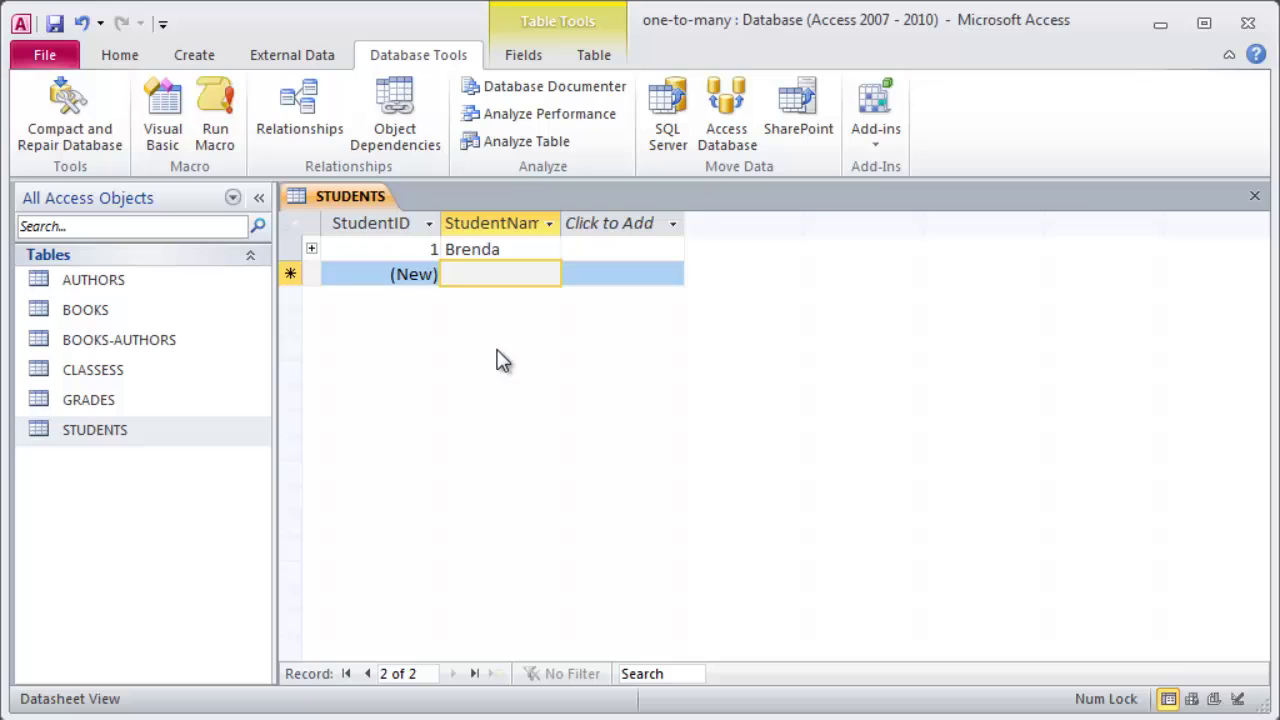
text(Brian)
key(Tab)
key(Tab)
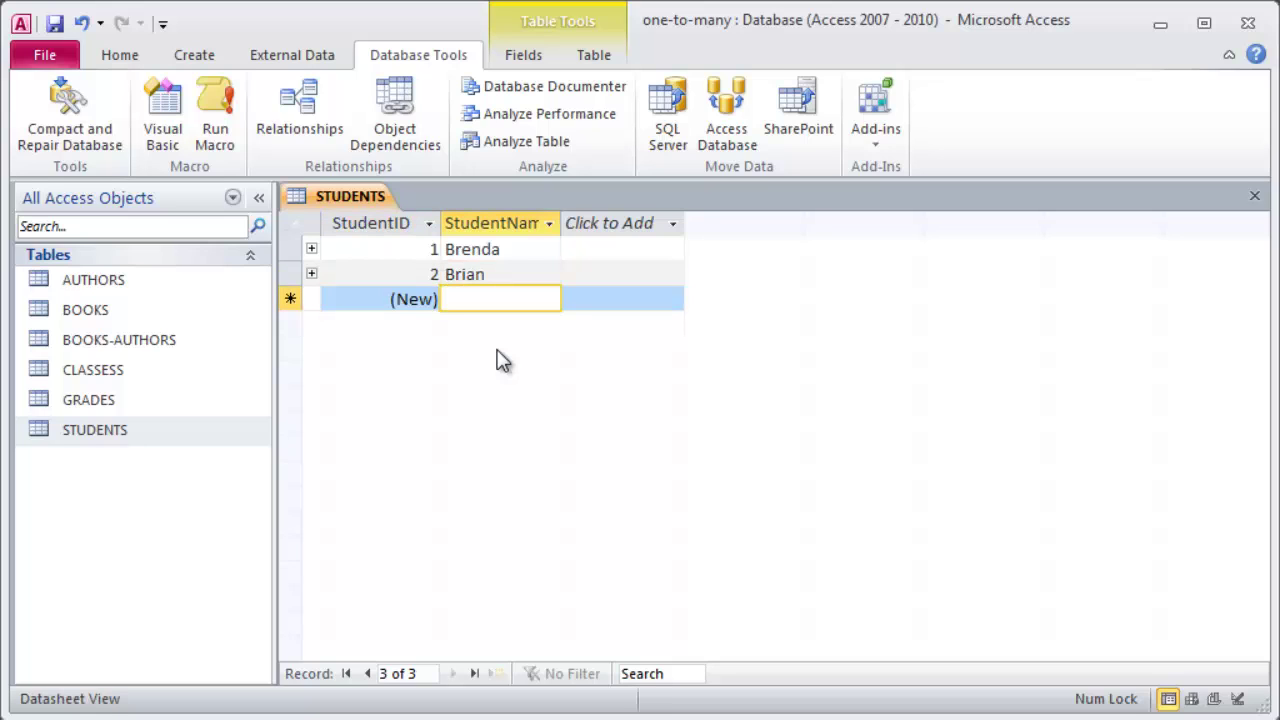
text(Brynn)
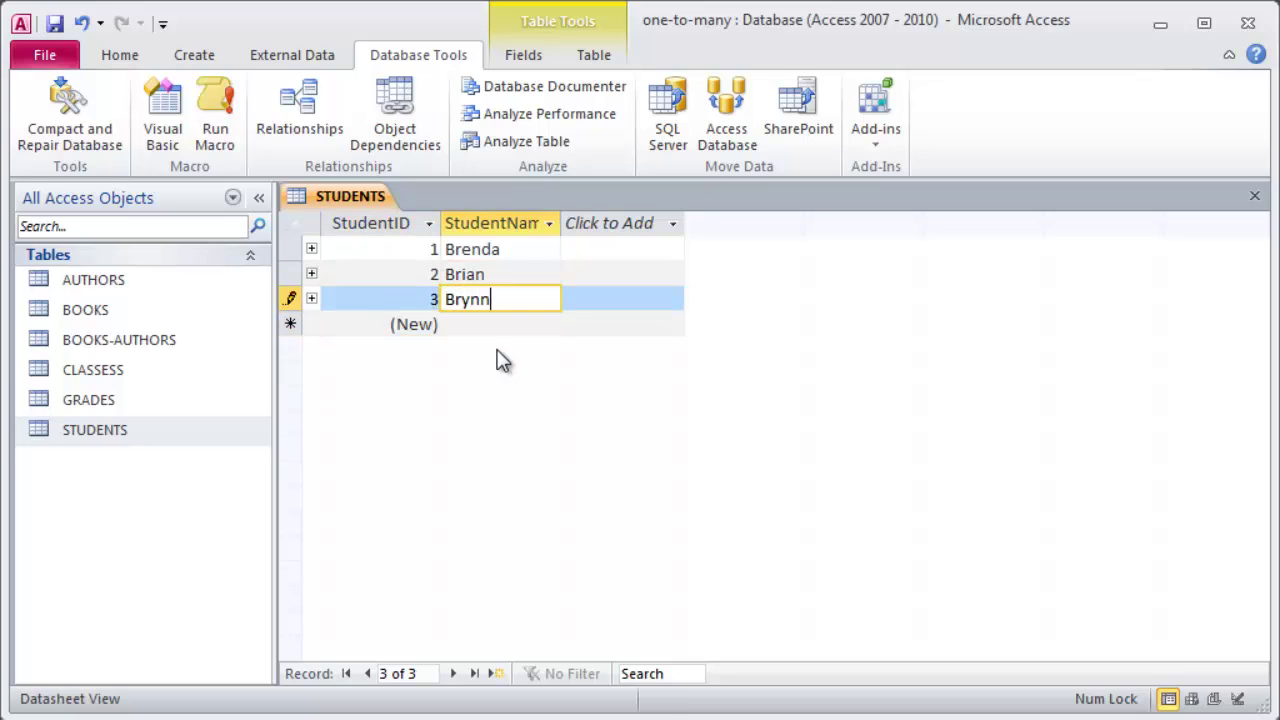
key(Tab)
key(Tab)
text(Bar)
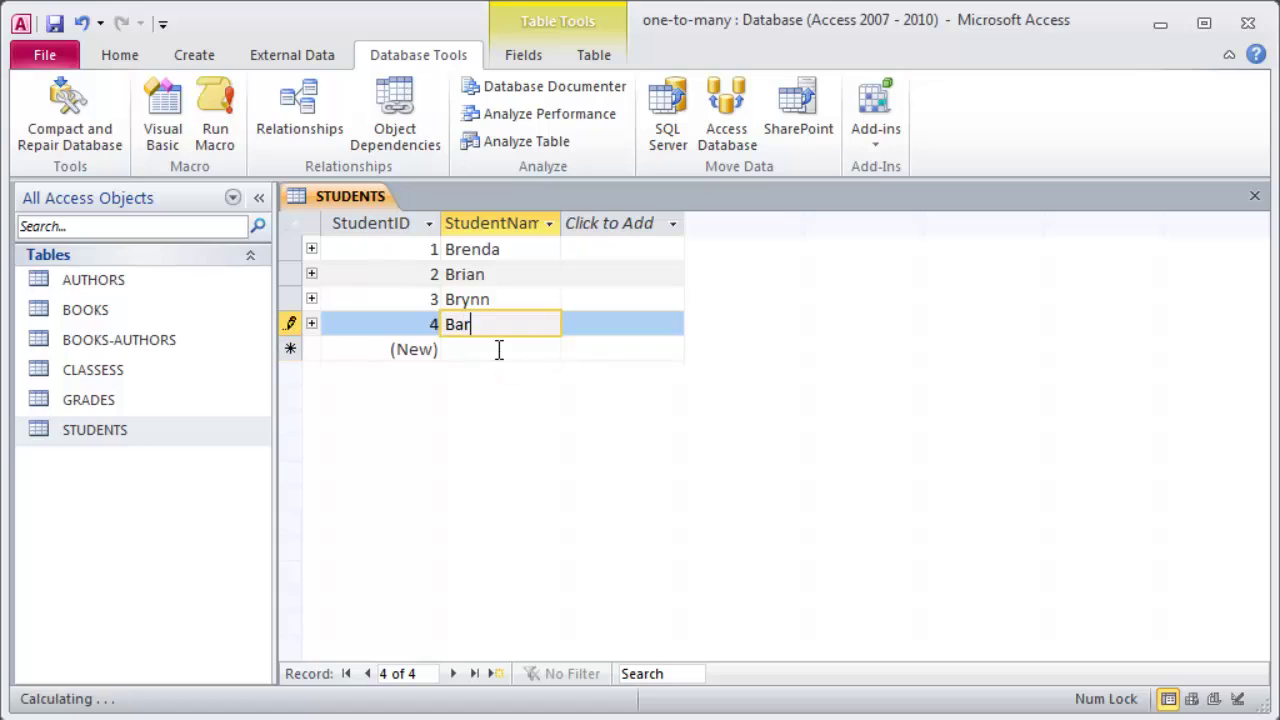
text(ry)
key(Tab)
key(Tab)
text(V)
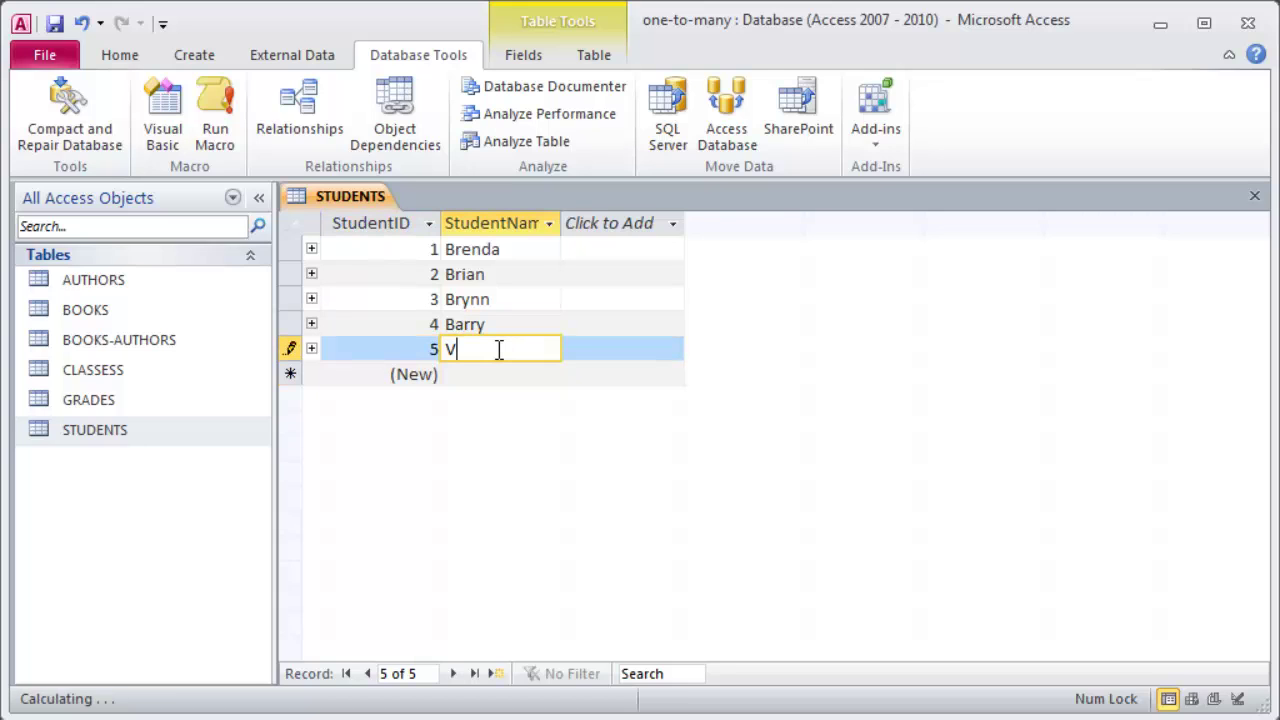
key(BackSpace)
text(Belinda)
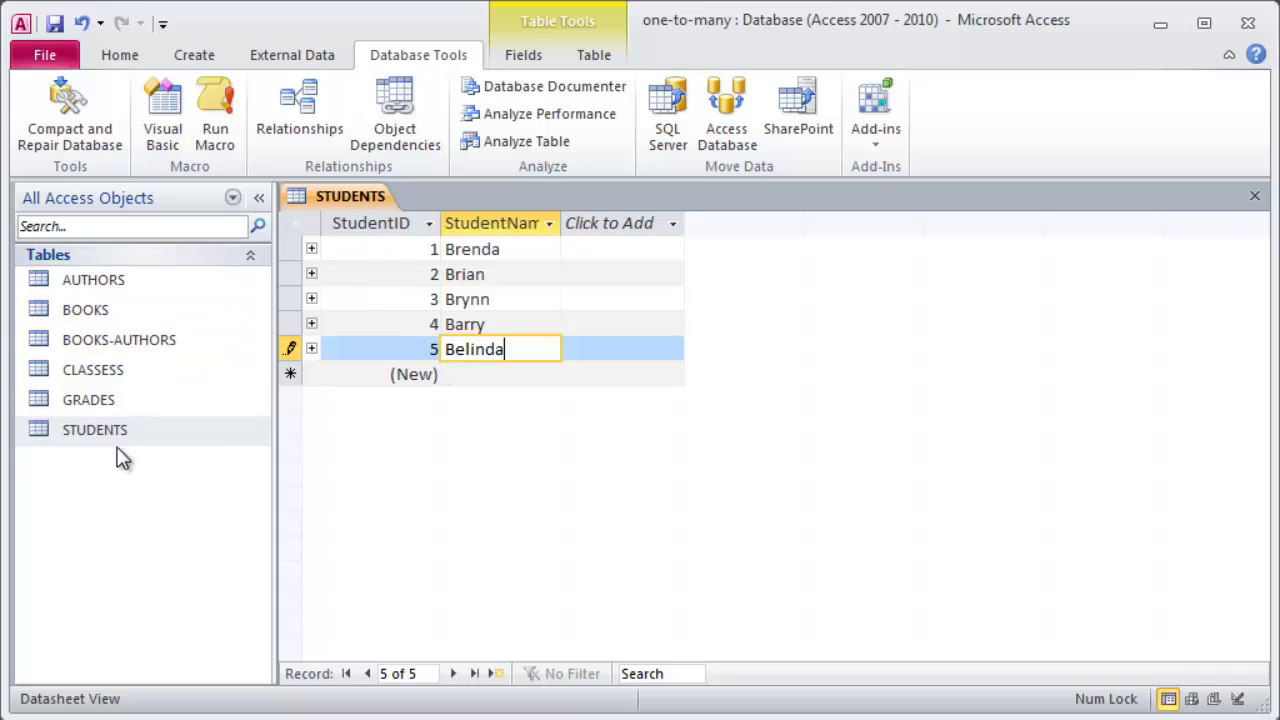
Enter Basket Weaving, Access (fixing the 'Acess' typo), HTML and CSS, and Running in CLASSESS.
double_click(93, 370)
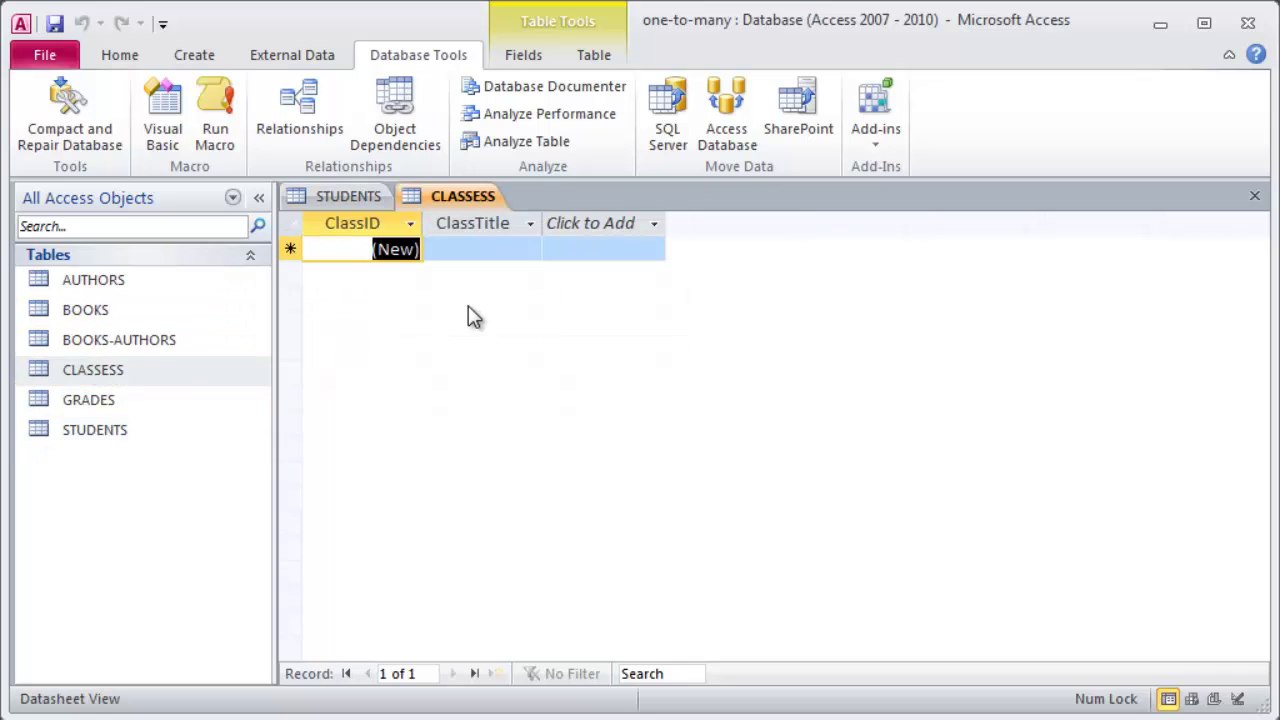
key(Tab)
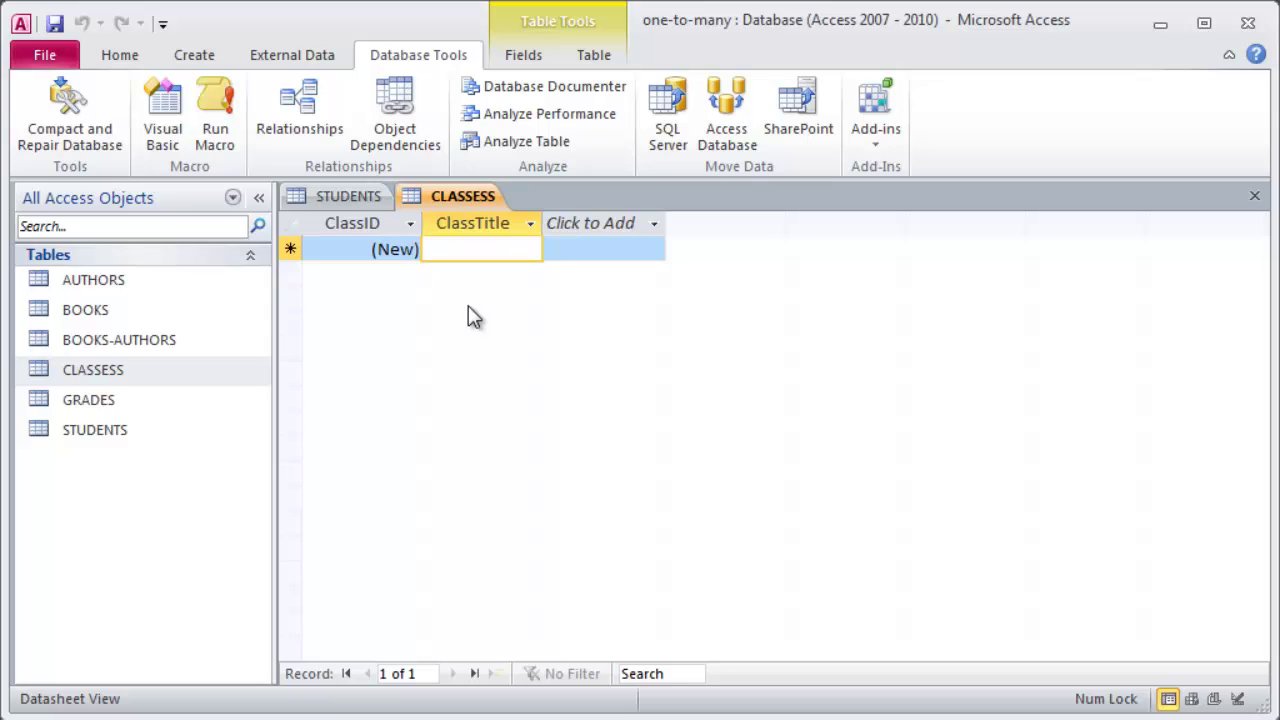
text(Basket)
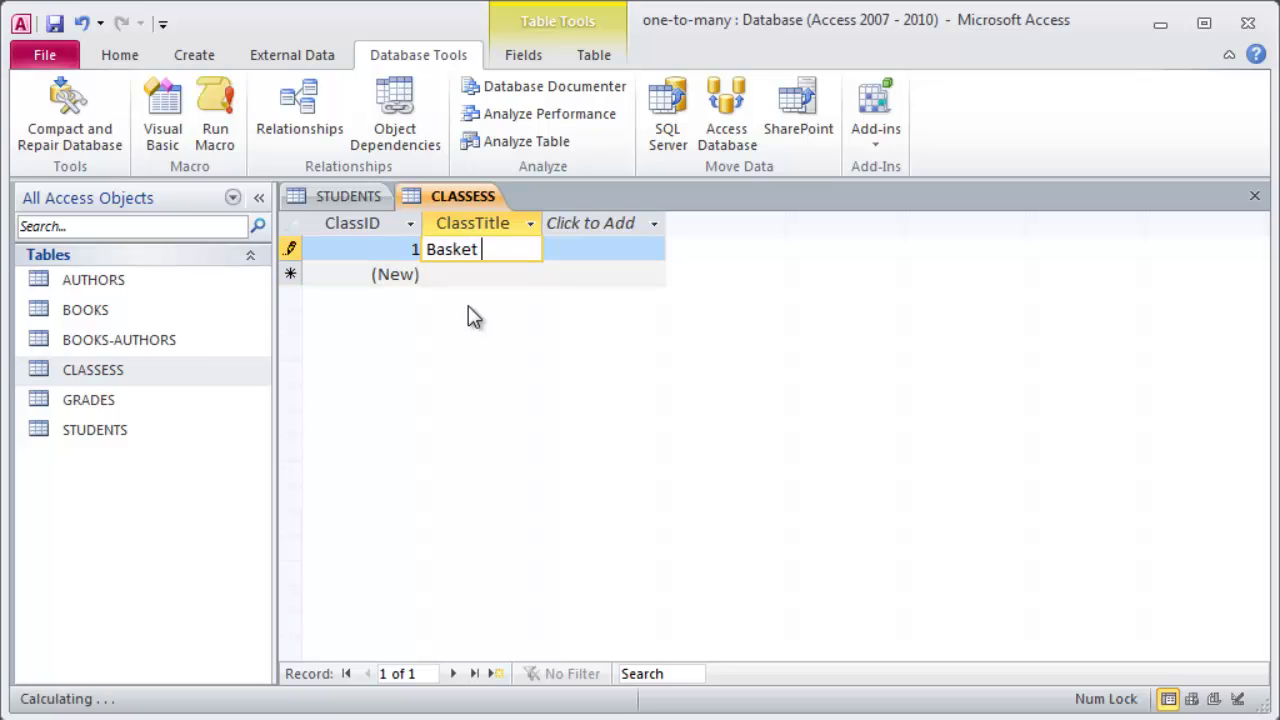
text( Weaving)
key(Tab)
key(Tab)
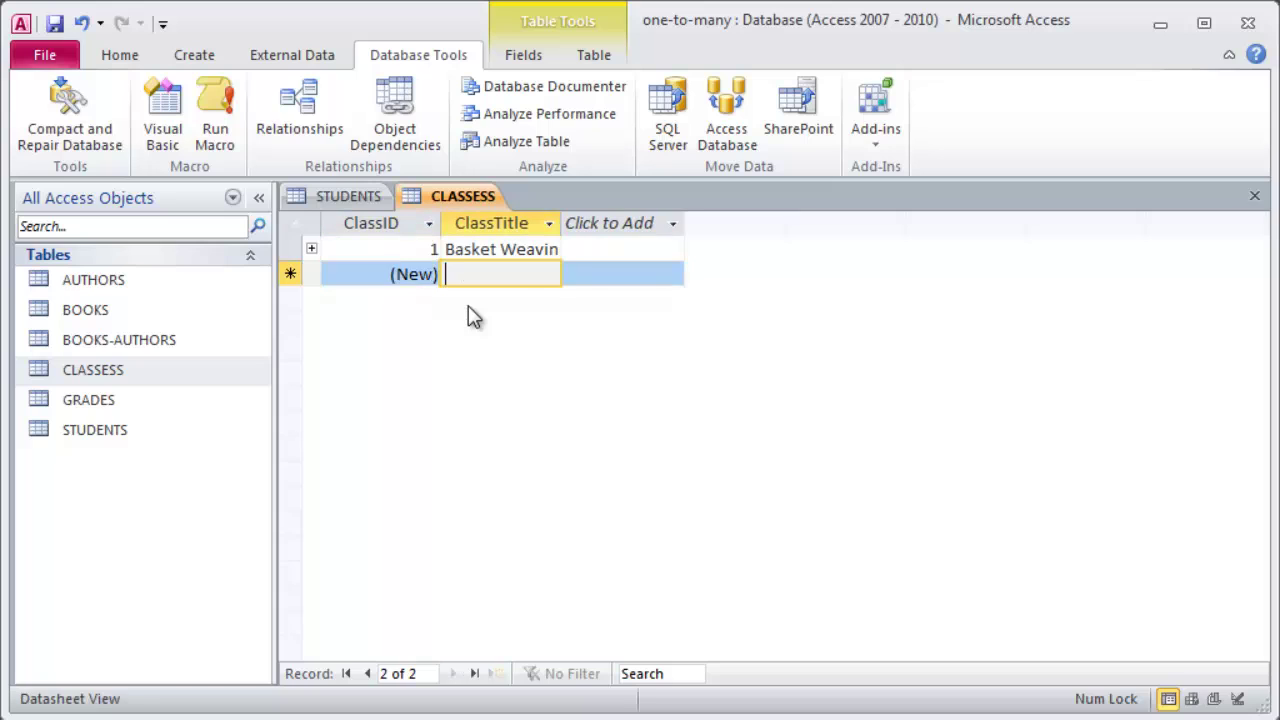
text(Acess)
key(Down)
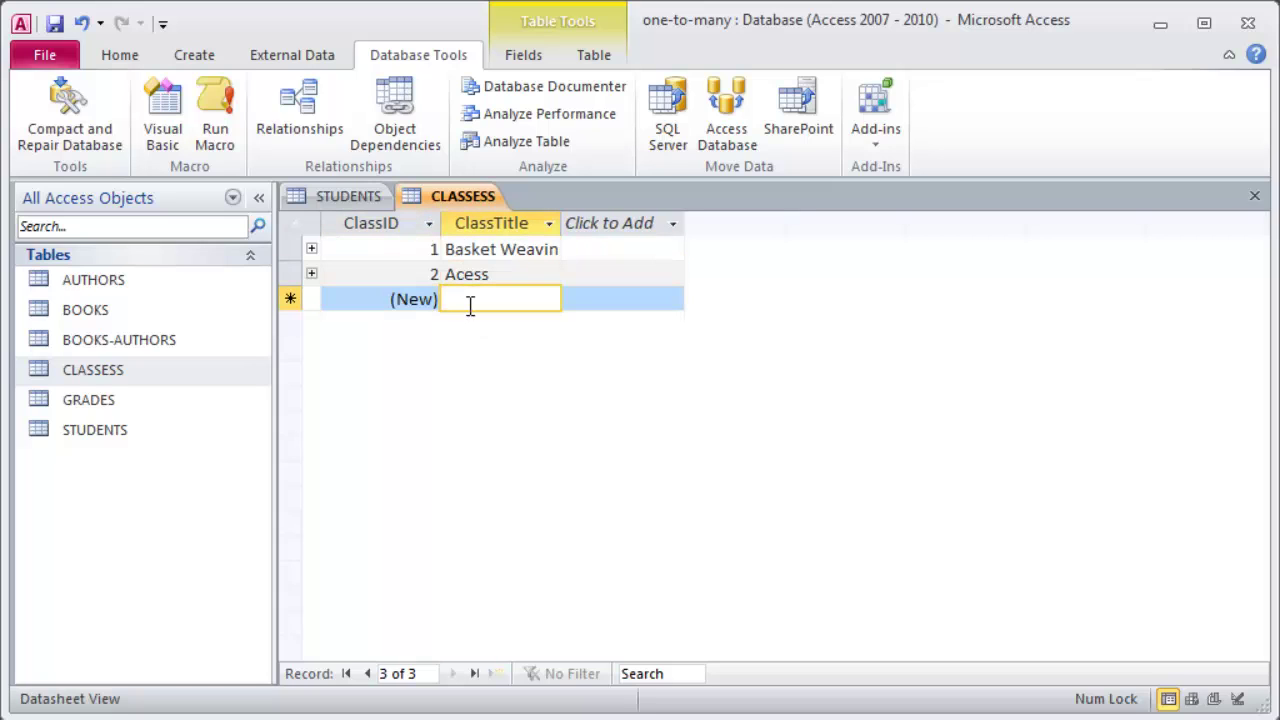
click(458, 275)
text(c)
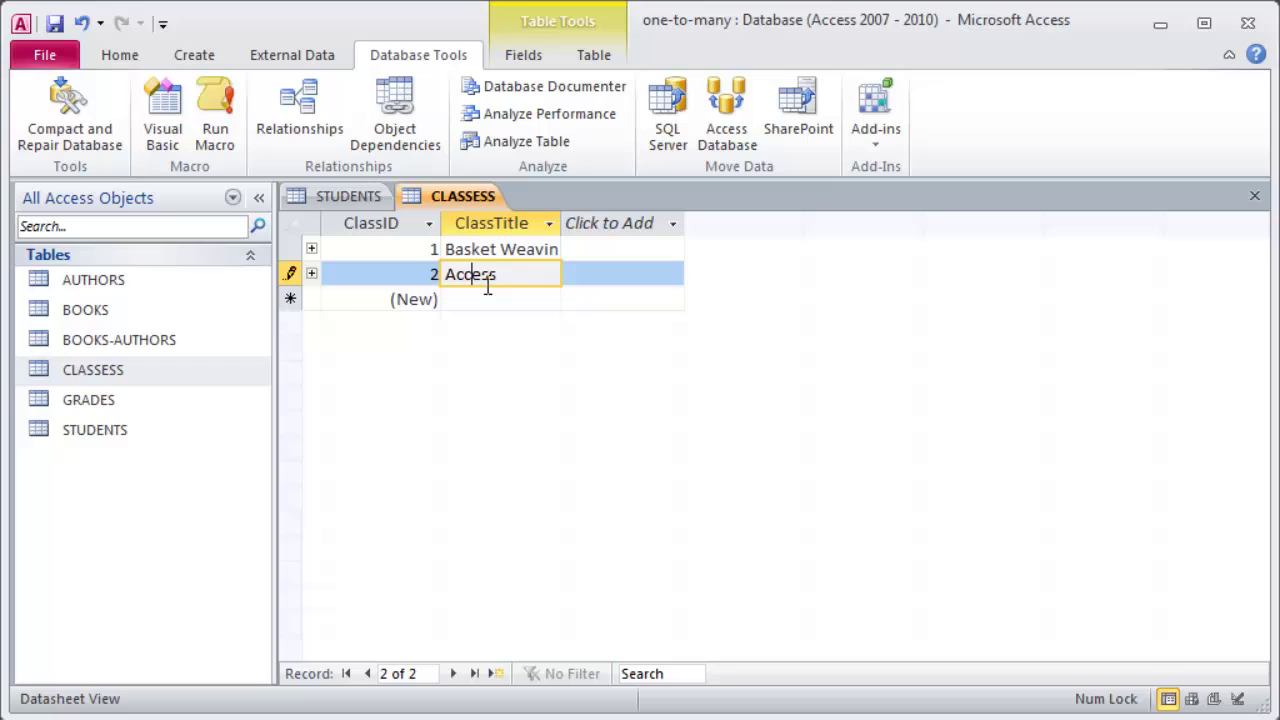
click(486, 298)
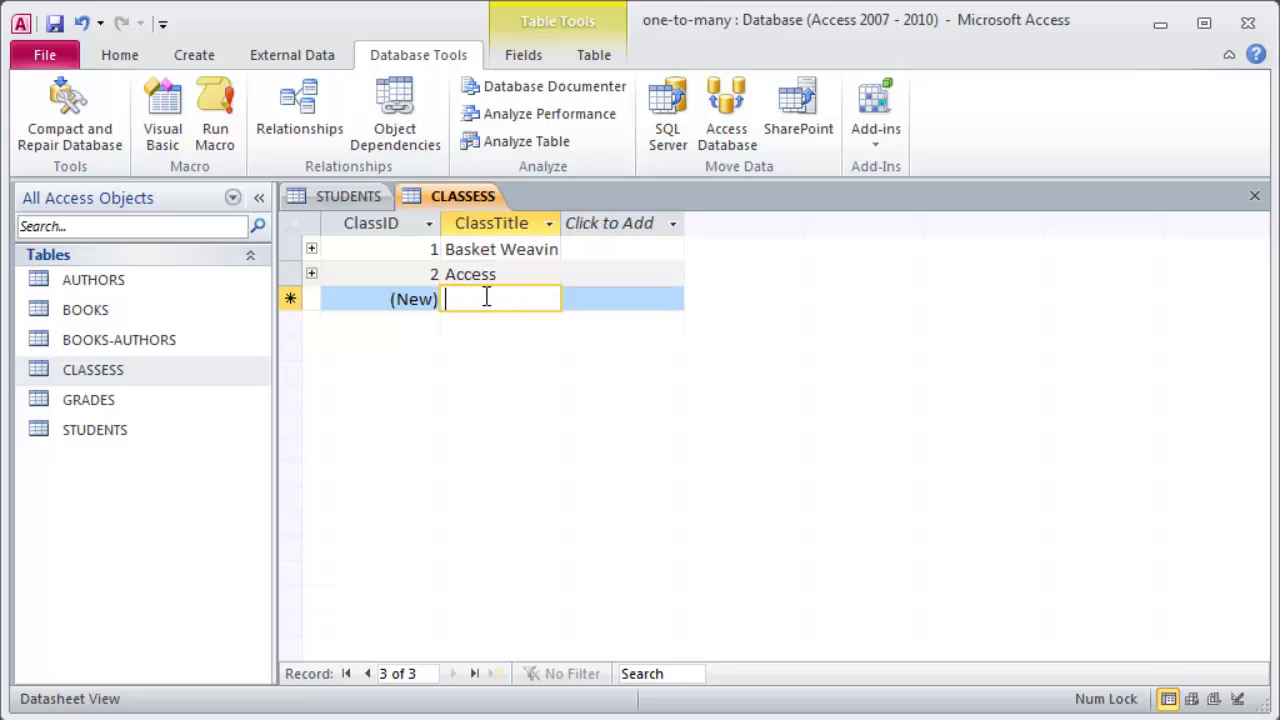
text(HTML and CSS)
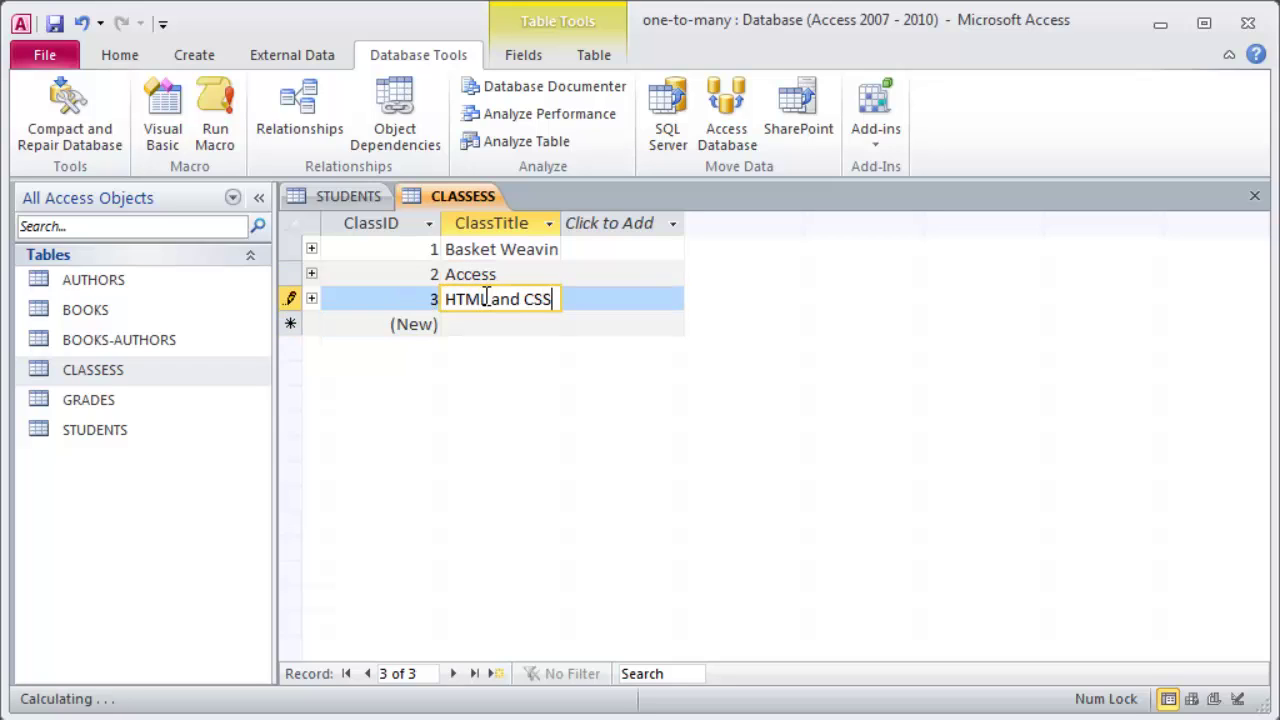
key(Tab)
key(Tab)
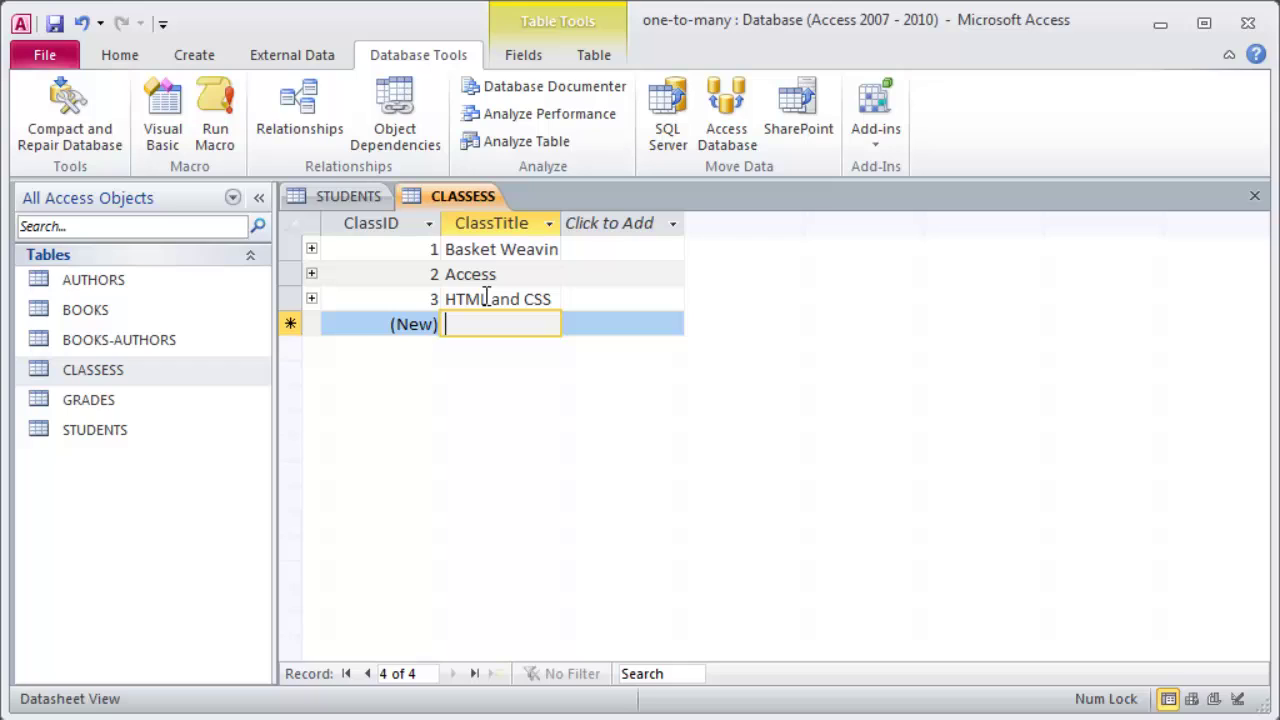
text(Running)
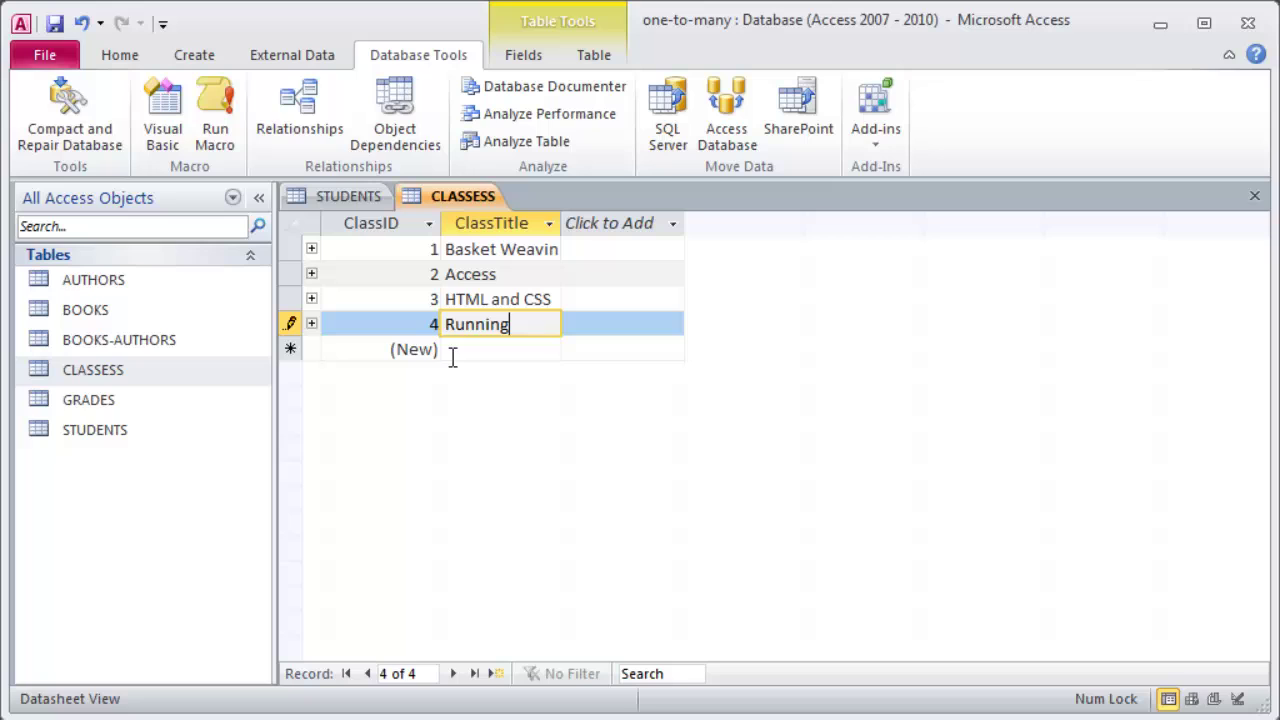
Add a Text field named Grade with field size 1 to the GRADES table design.
click(45, 404)
double_click(45, 404)
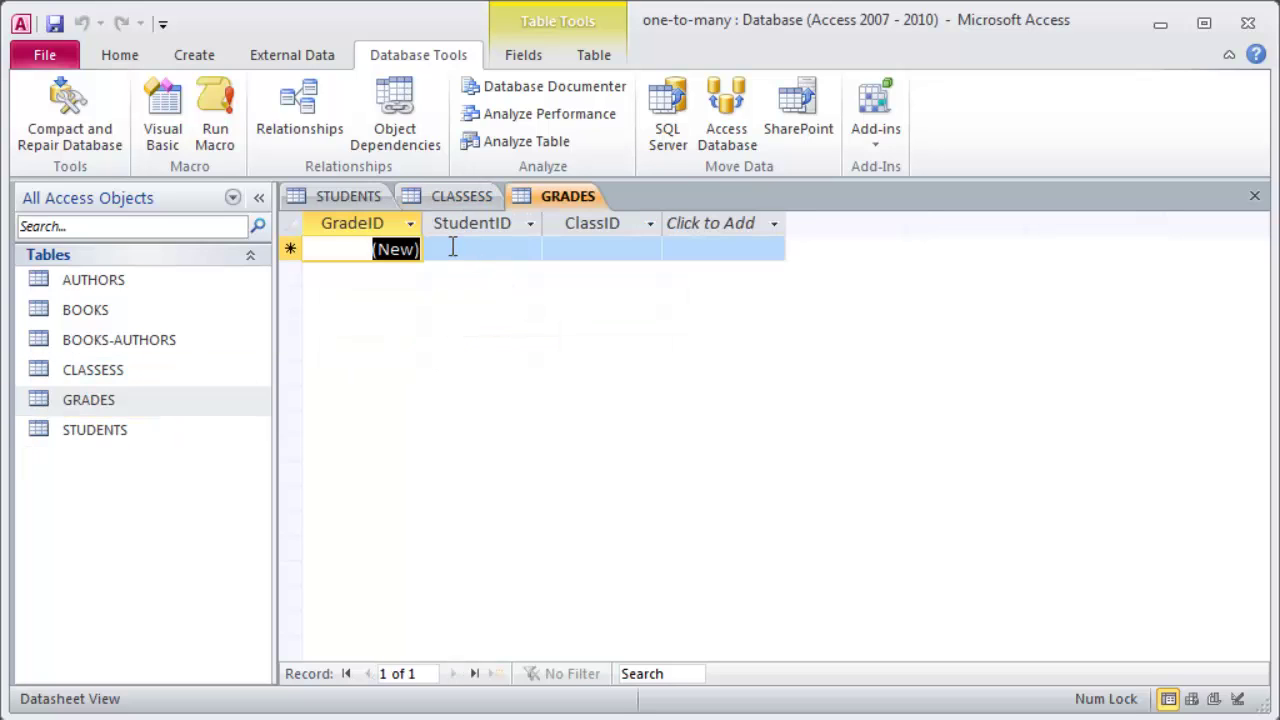
click(452, 248)
click(120, 55)
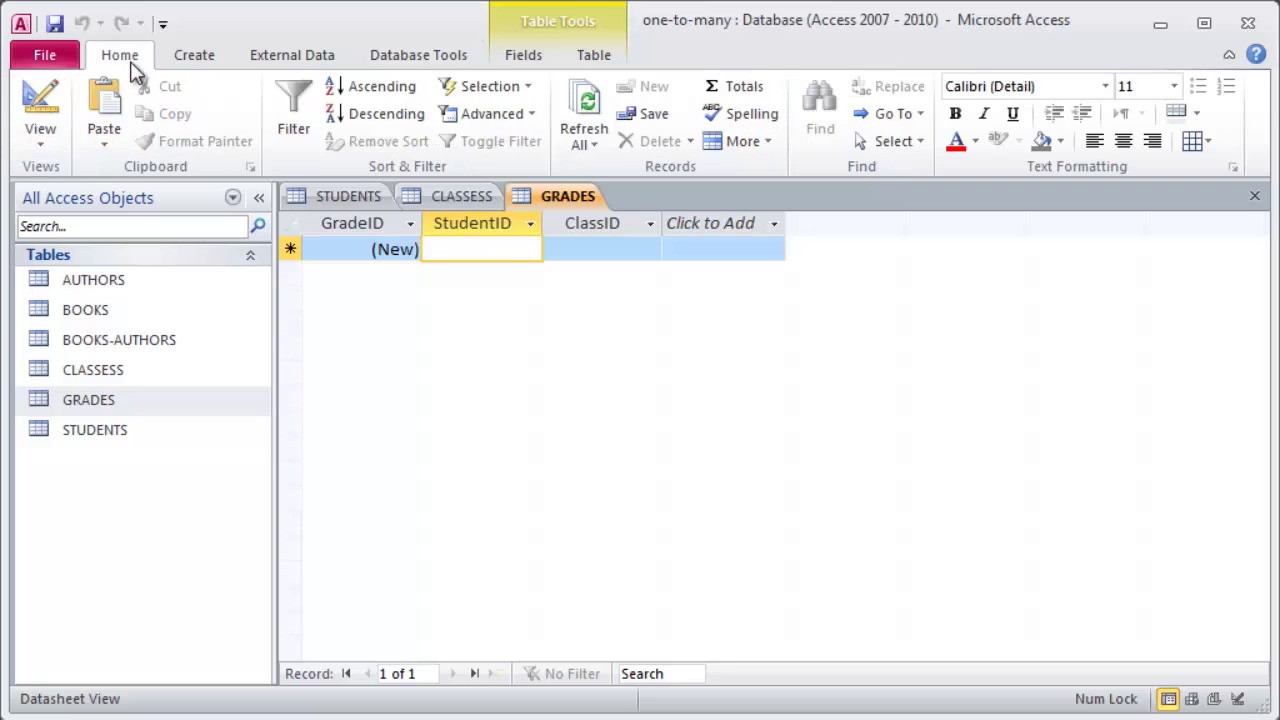
click(42, 110)
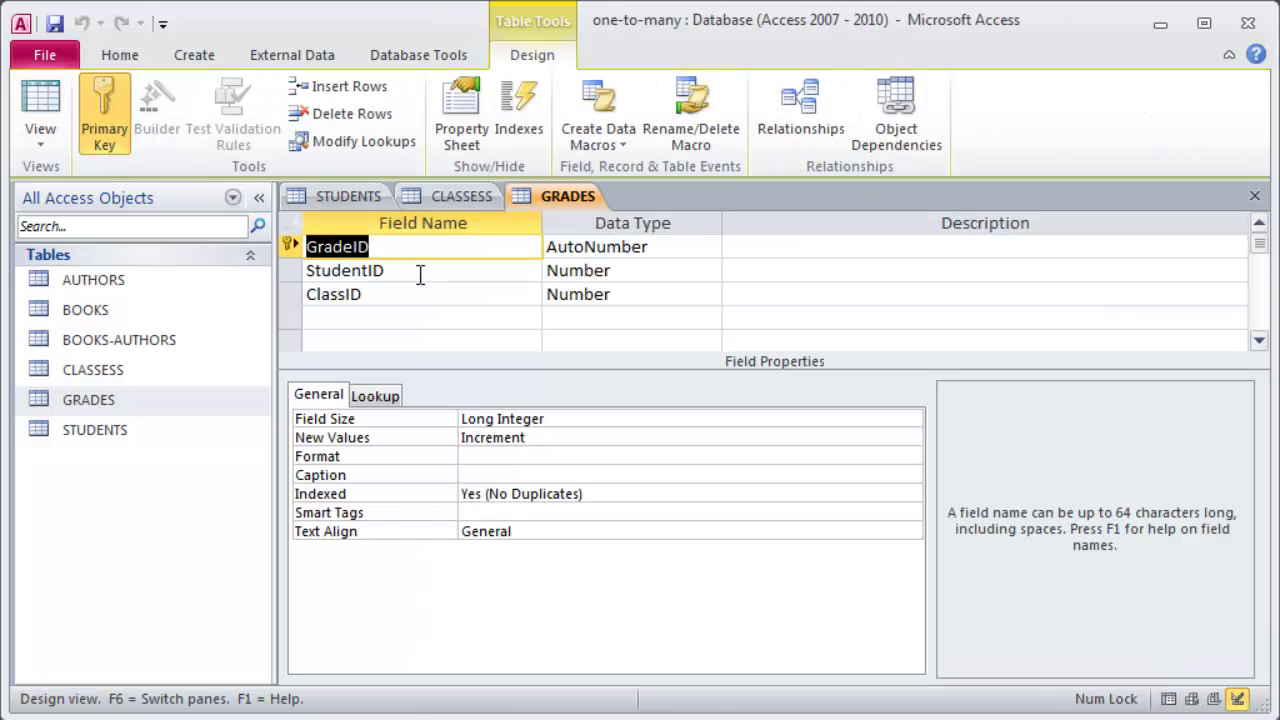
click(388, 271)
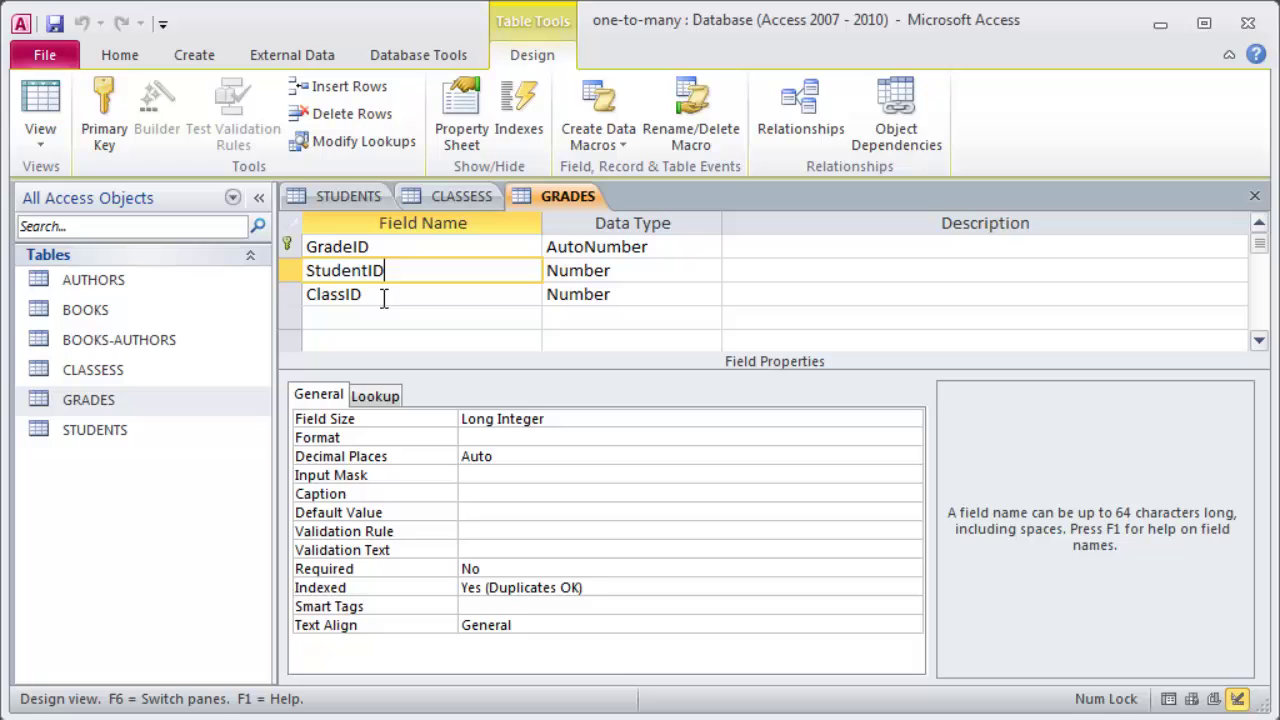
click(383, 295)
click(378, 317)
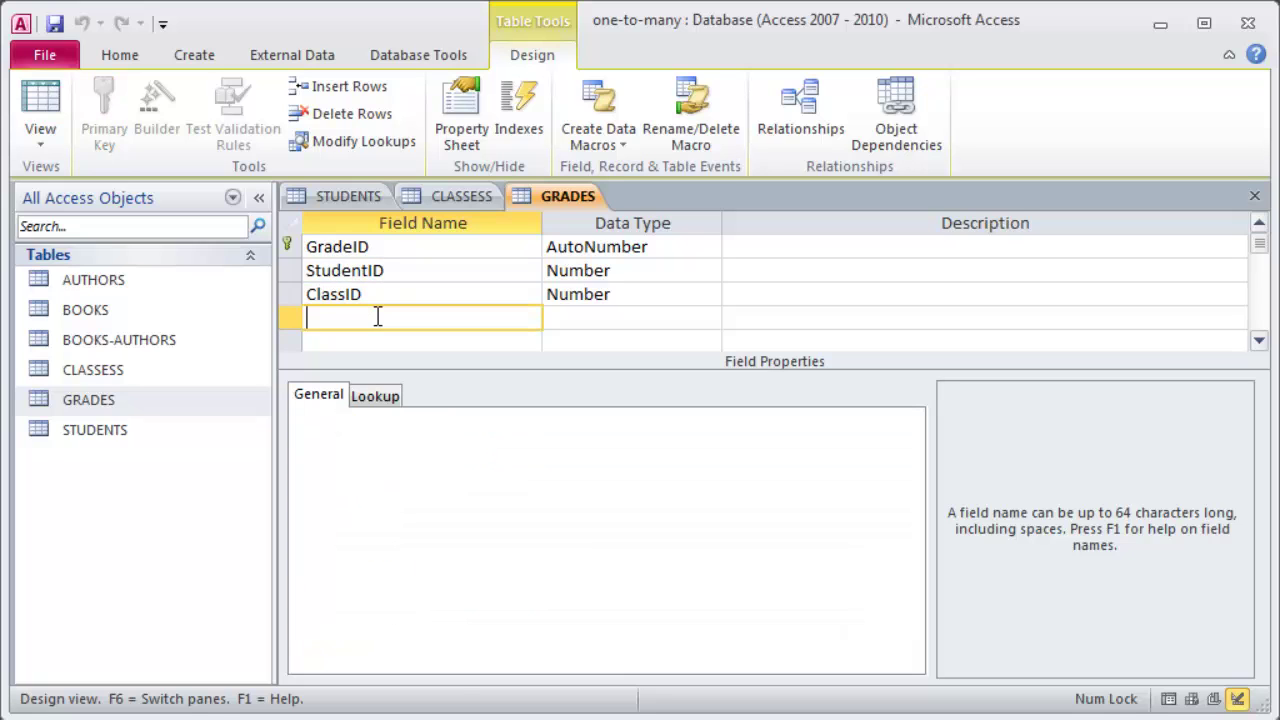
text(Grades)
key(BackSpace)
key(Tab)
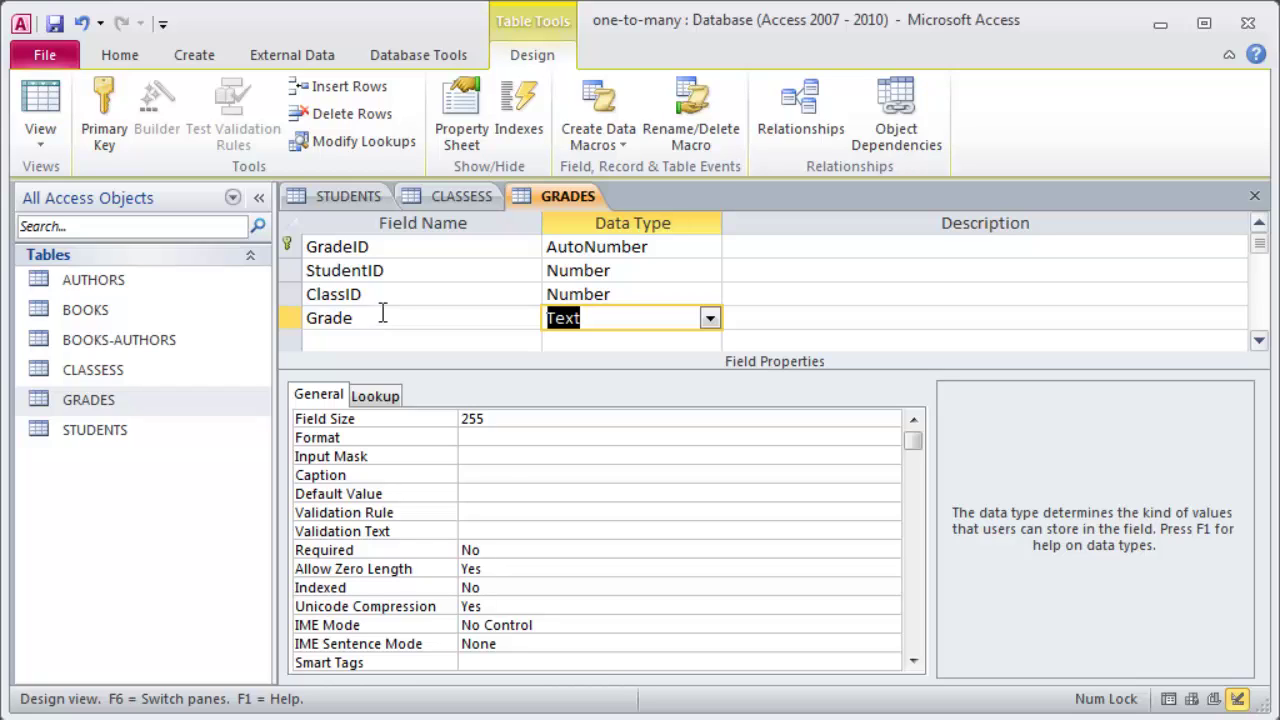
click(500, 420)
text(1)
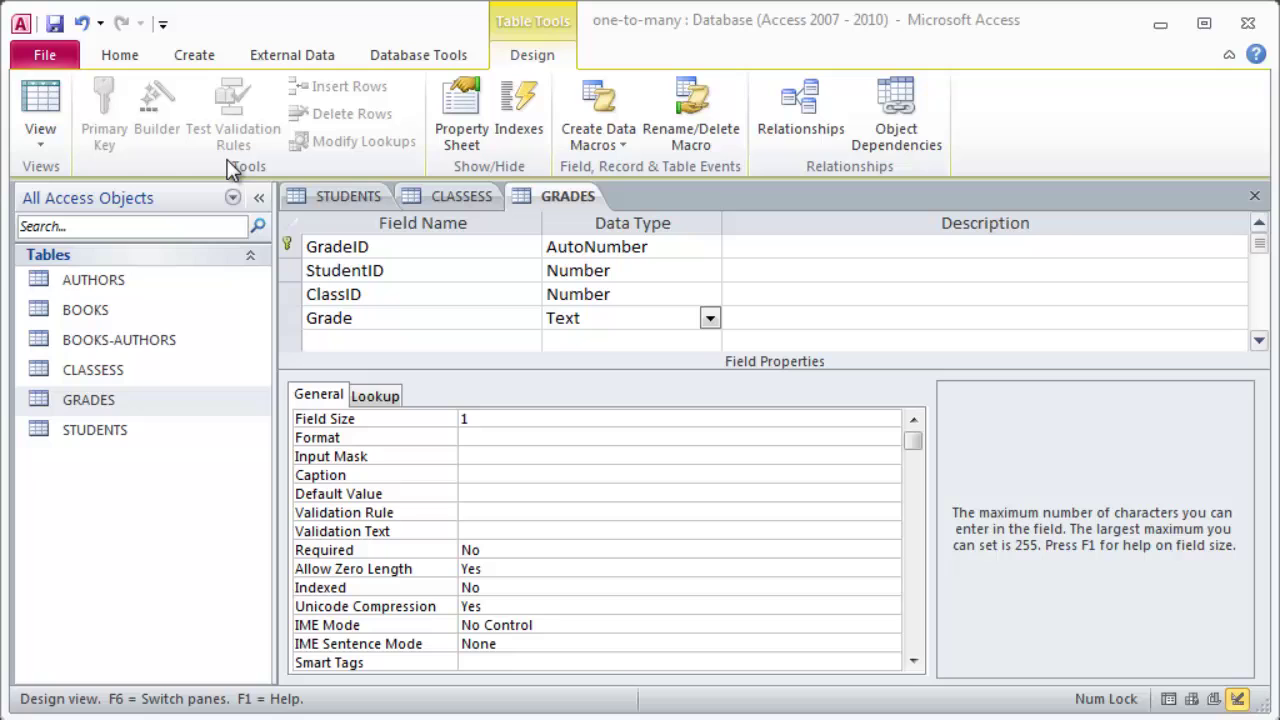
click(40, 100)
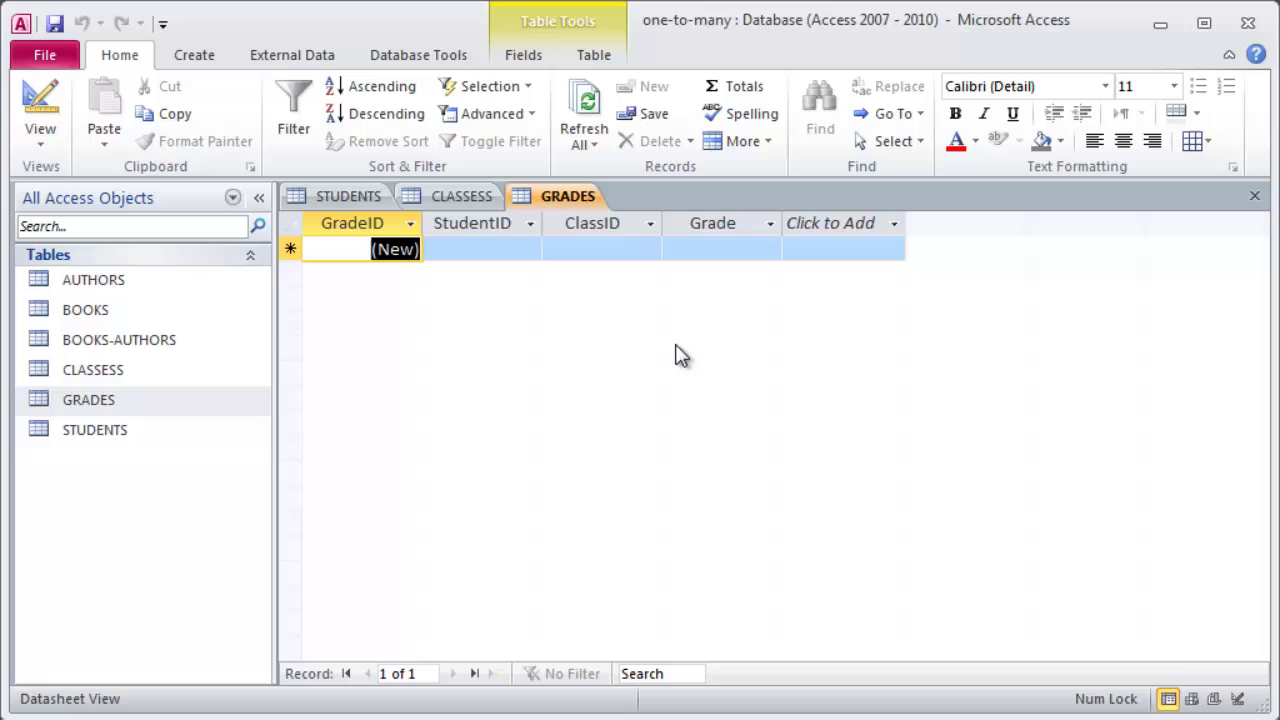
Enter student 1's grades A and B, then attempt a third record for class 4.
key(Tab)
text(1)
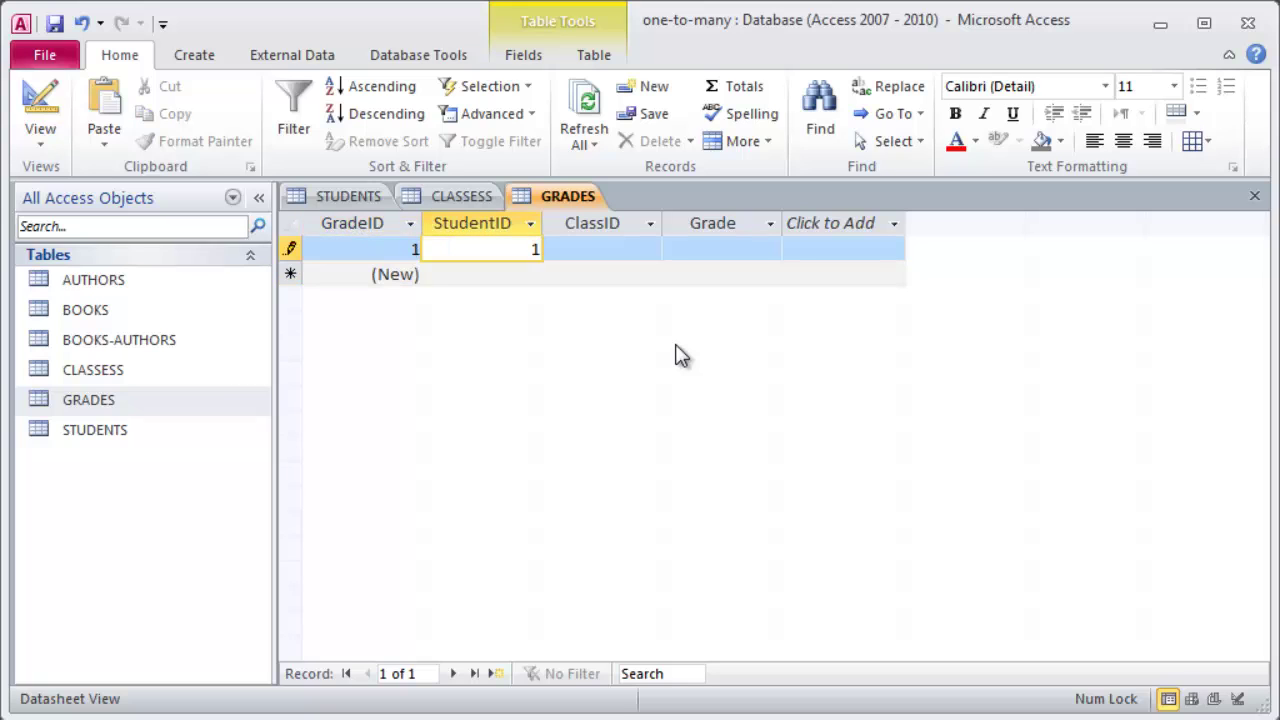
key(Tab)
text(1)
key(Tab)
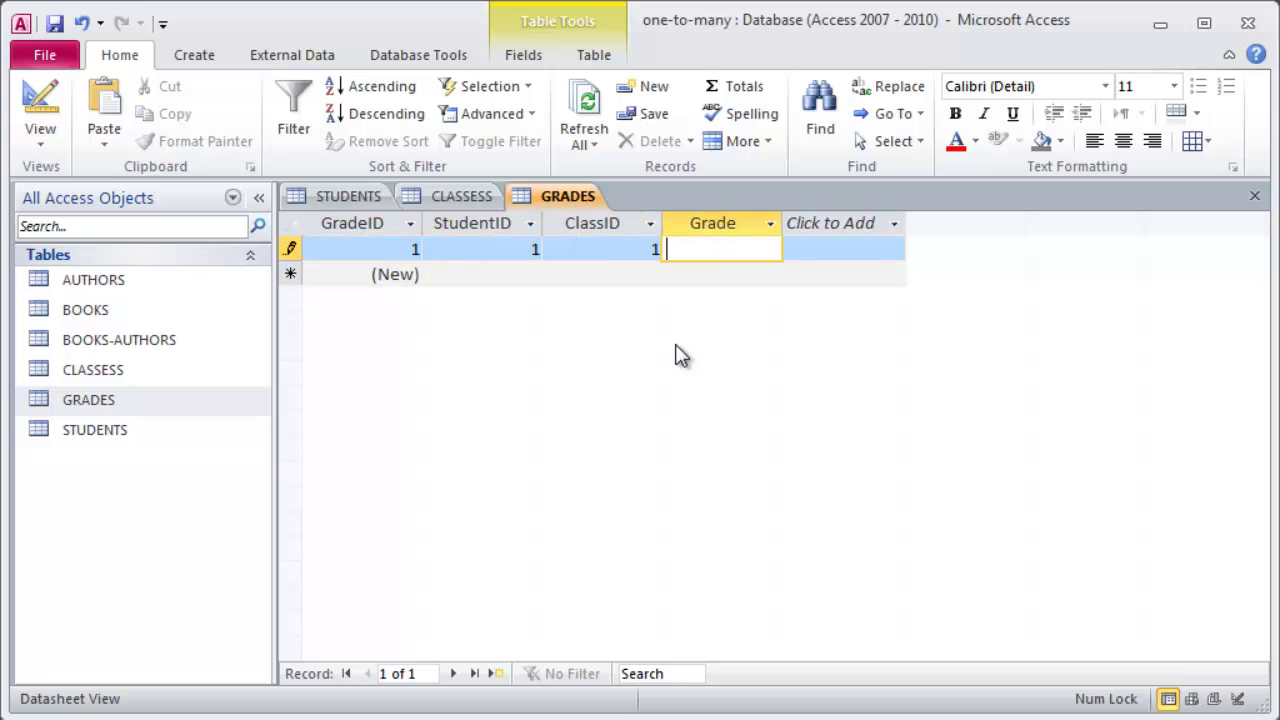
text(A)
key(Tab)
key(Tab)
text(1)
key(Tab)
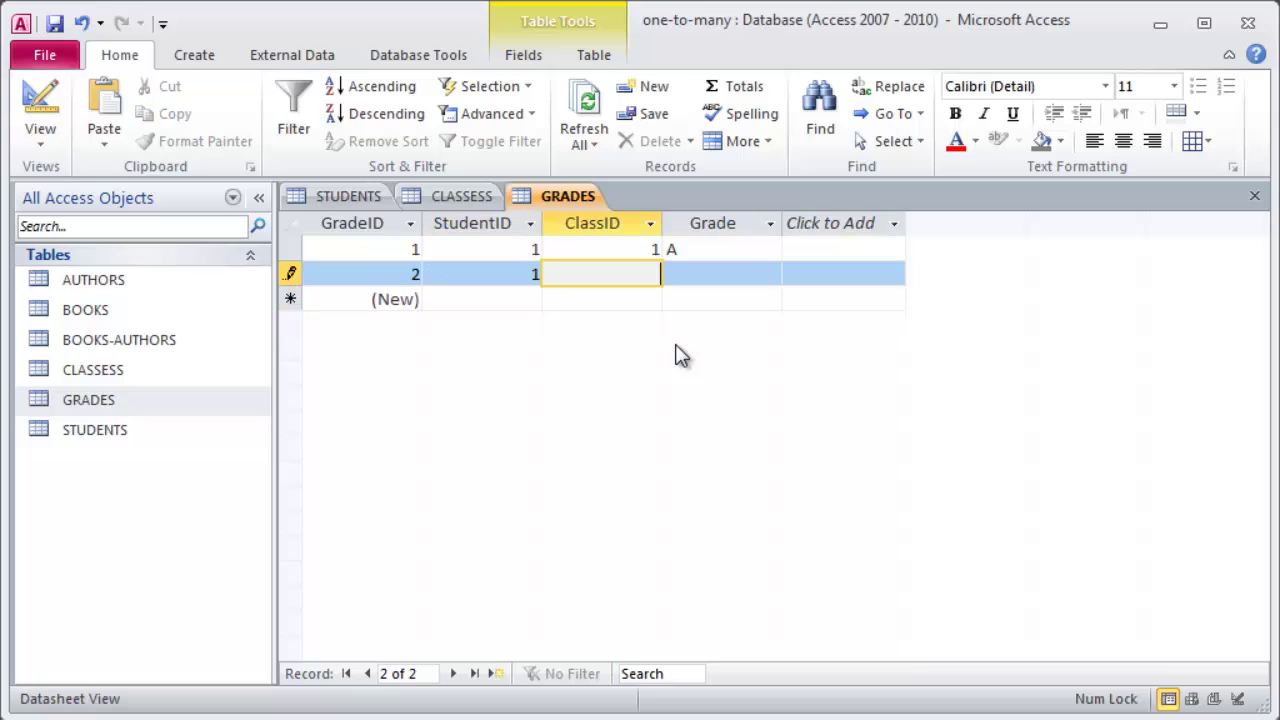
text(3)
key(Tab)
text(B)
key(Tab)
key(Tab)
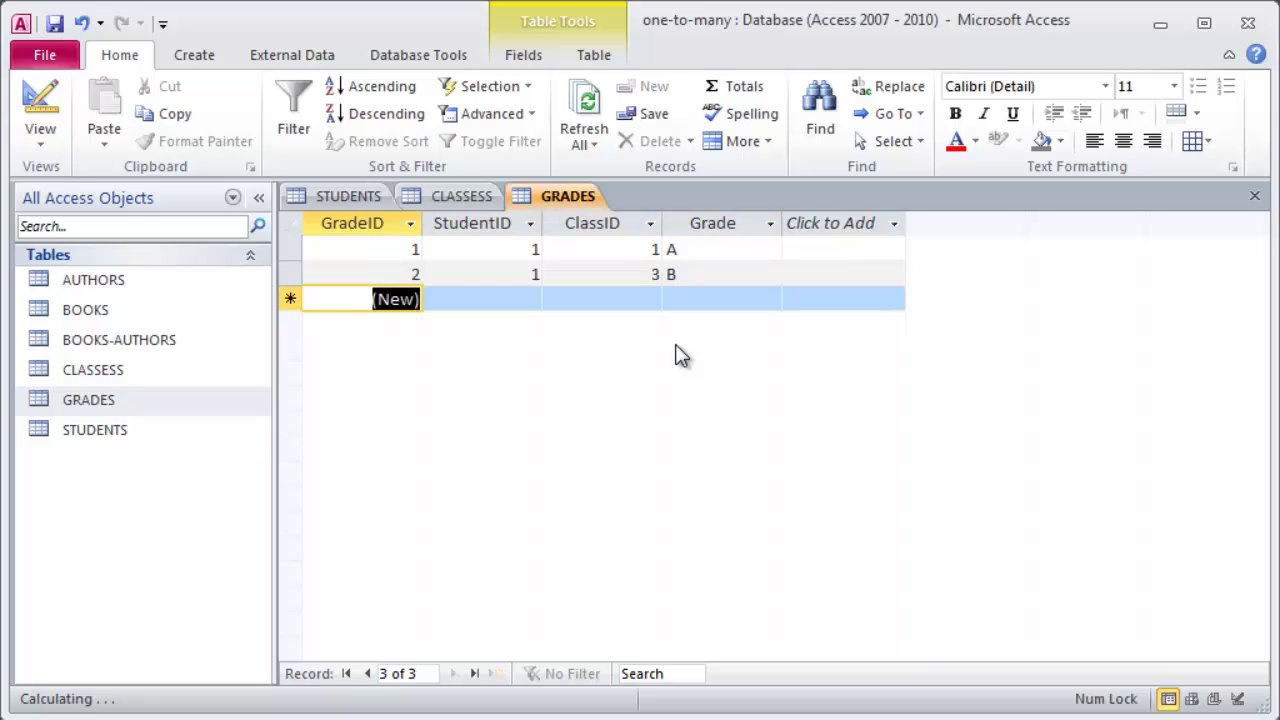
key(Tab)
text(1)
key(Tab)
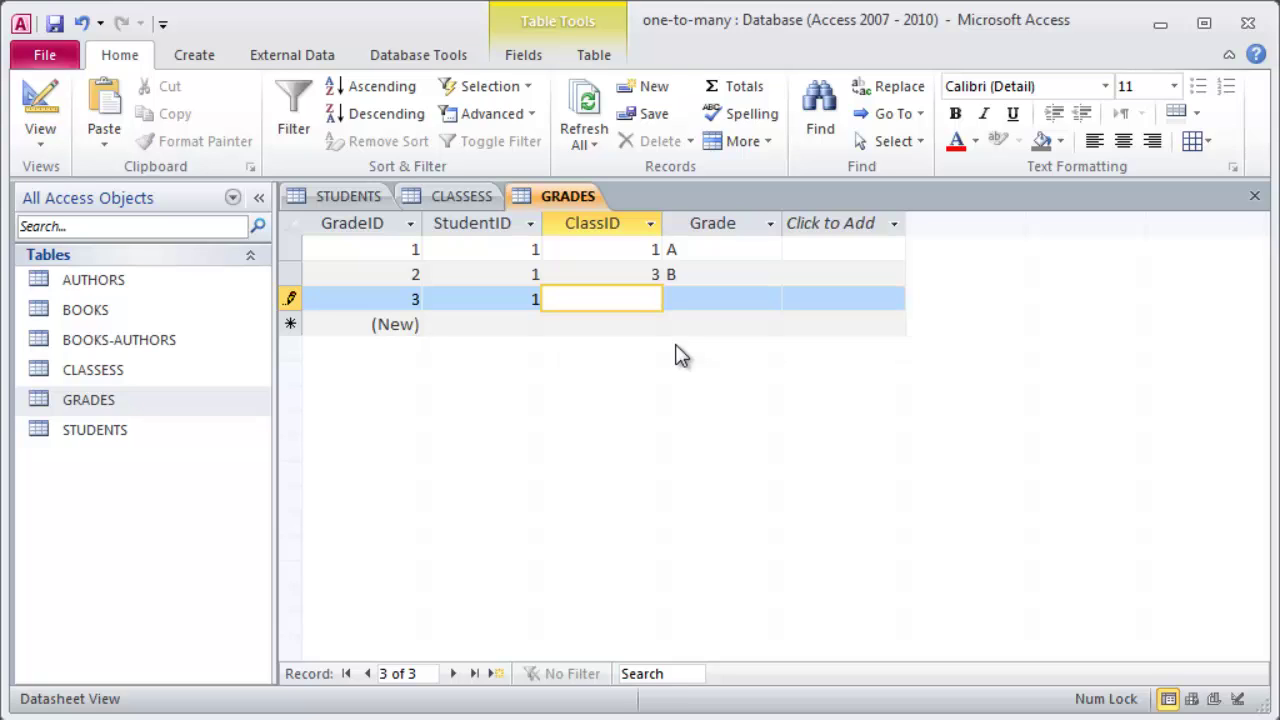
text(4)
key(Tab)
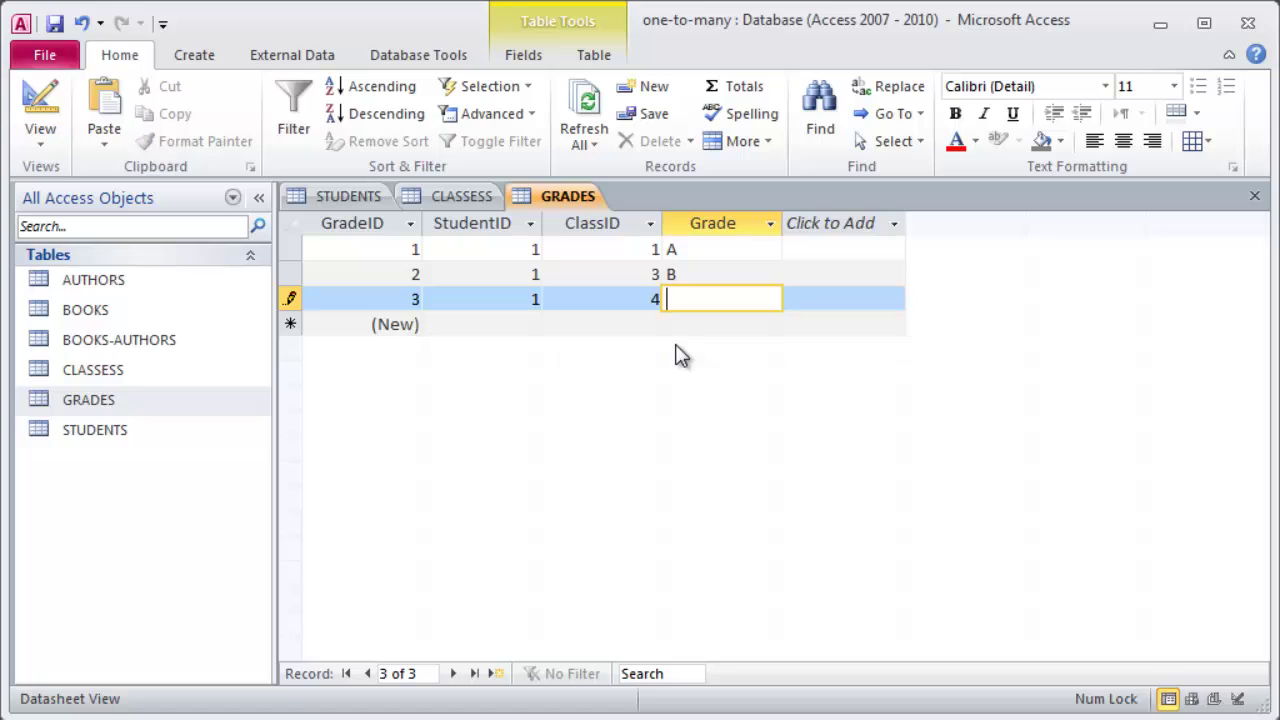
text(D)
click(649, 300)
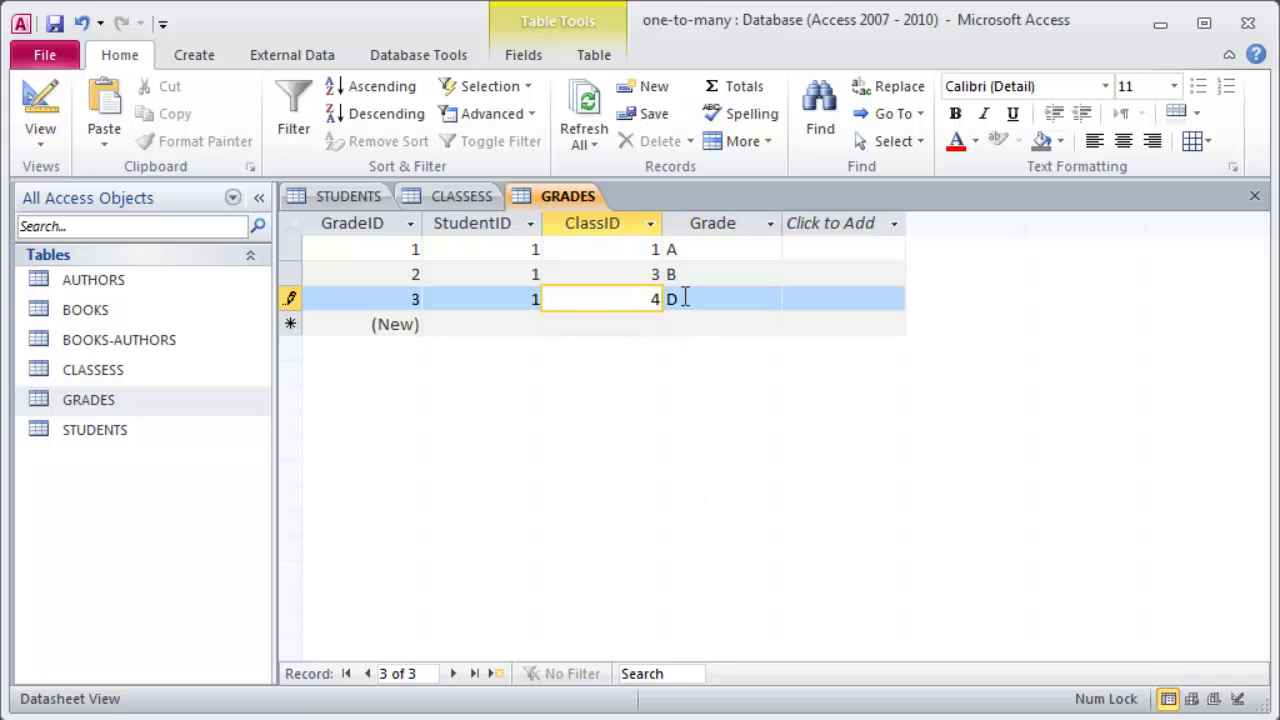
click(685, 299)
click(664, 479)
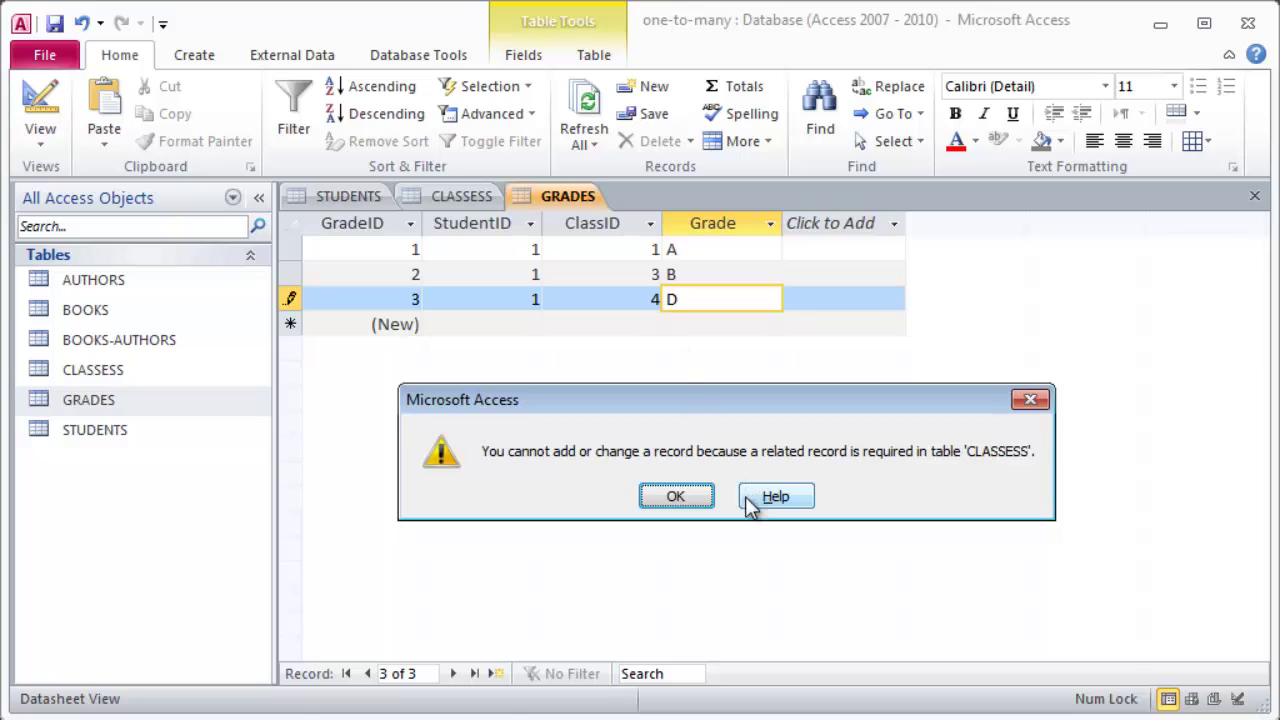
Dismiss the error, commit Running in CLASSESS, then save the GRADES record student 1, class 4, grade D.
click(676, 497)
click(461, 196)
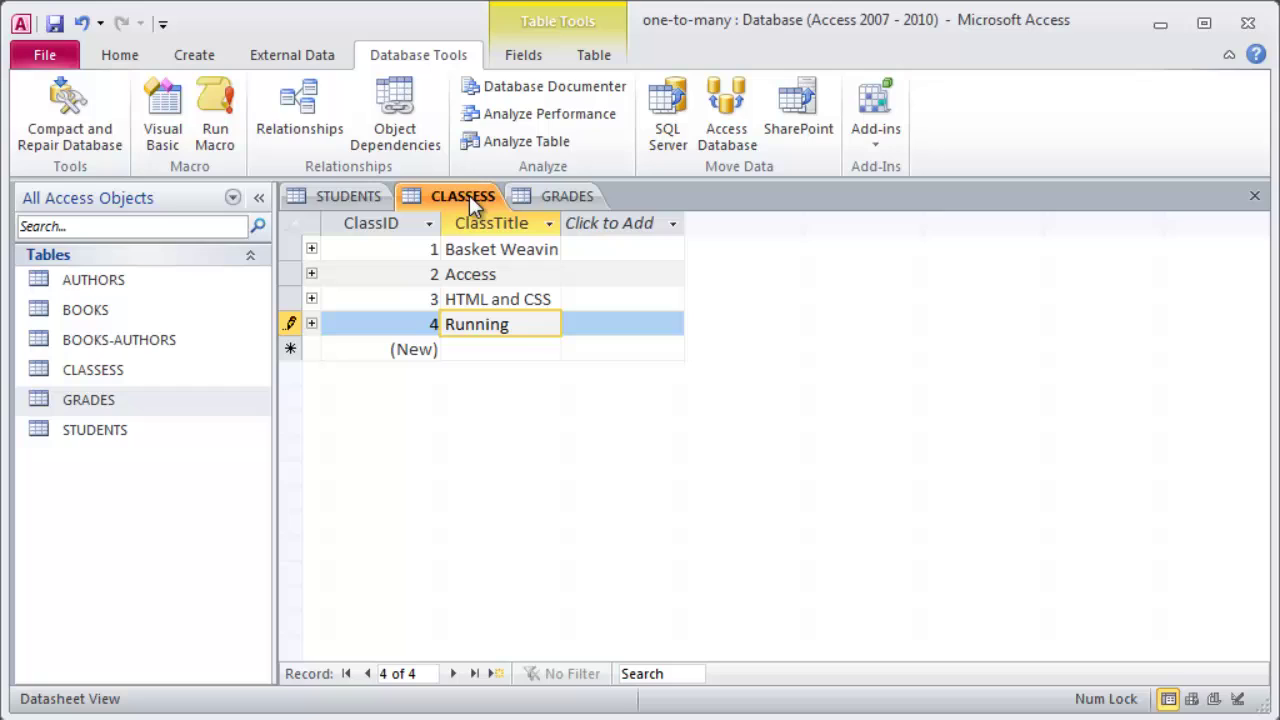
key(Tab)
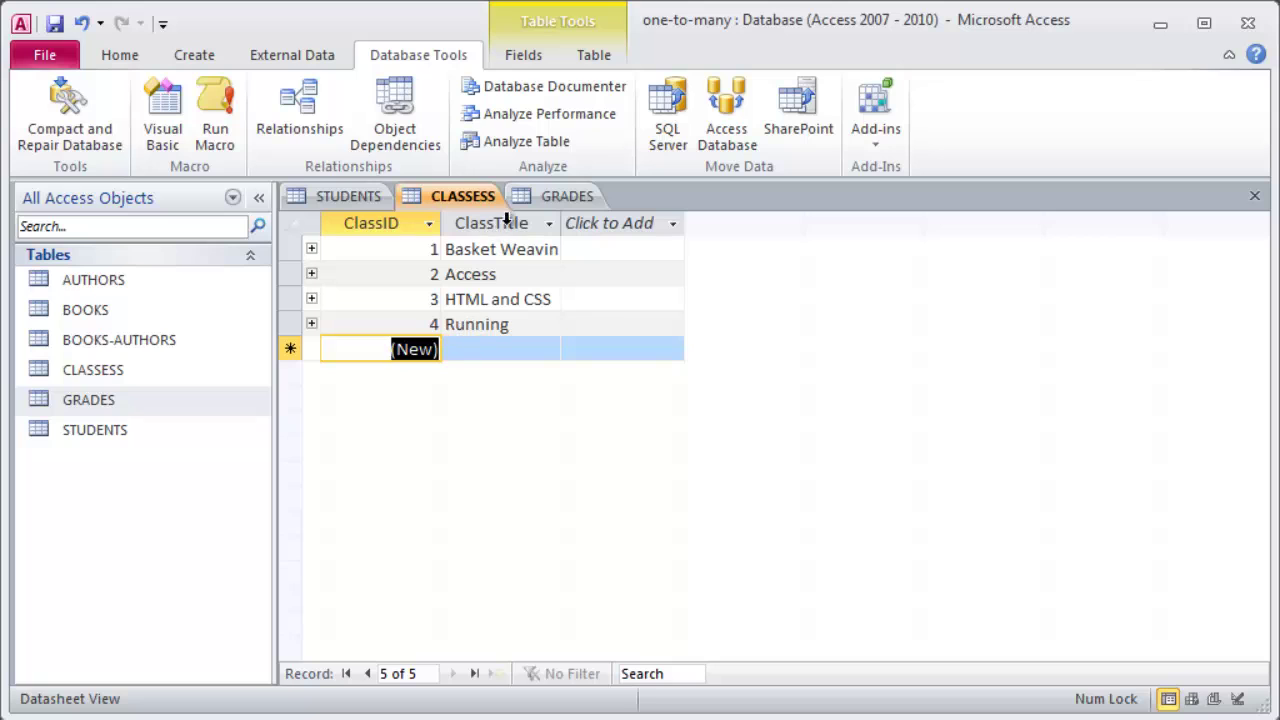
click(567, 196)
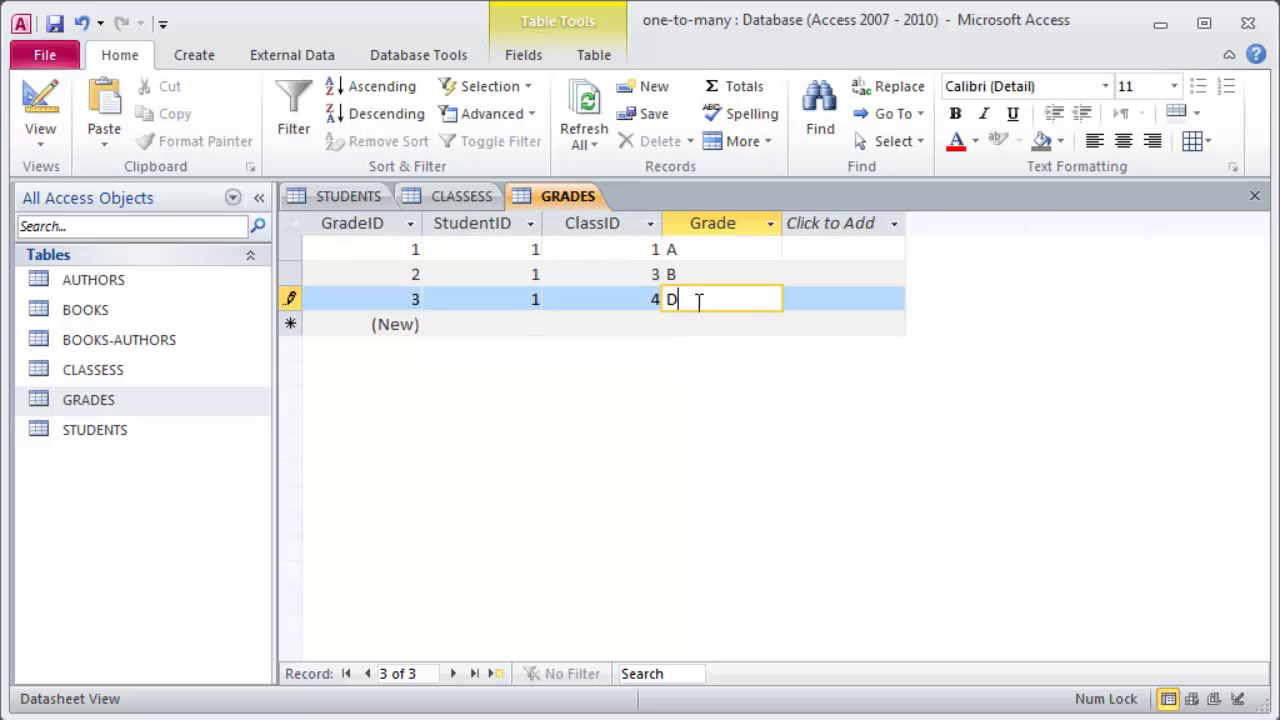
key(Tab)
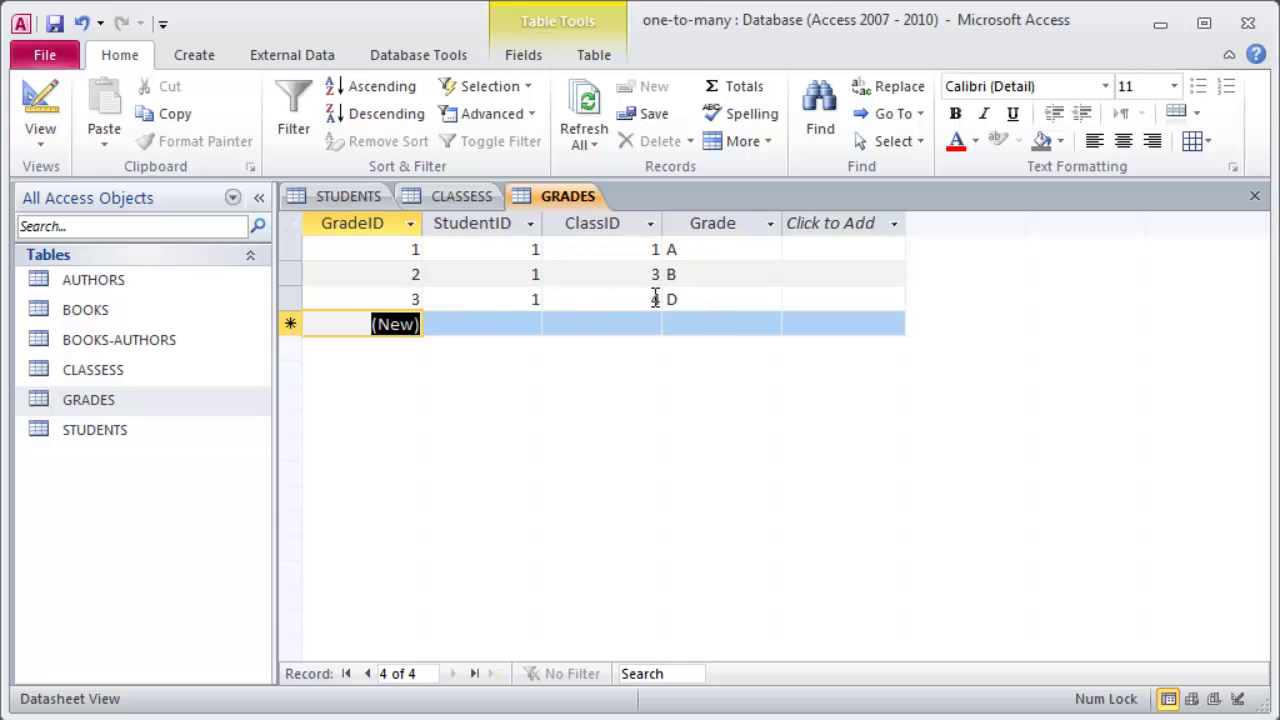
double_click(655, 298)
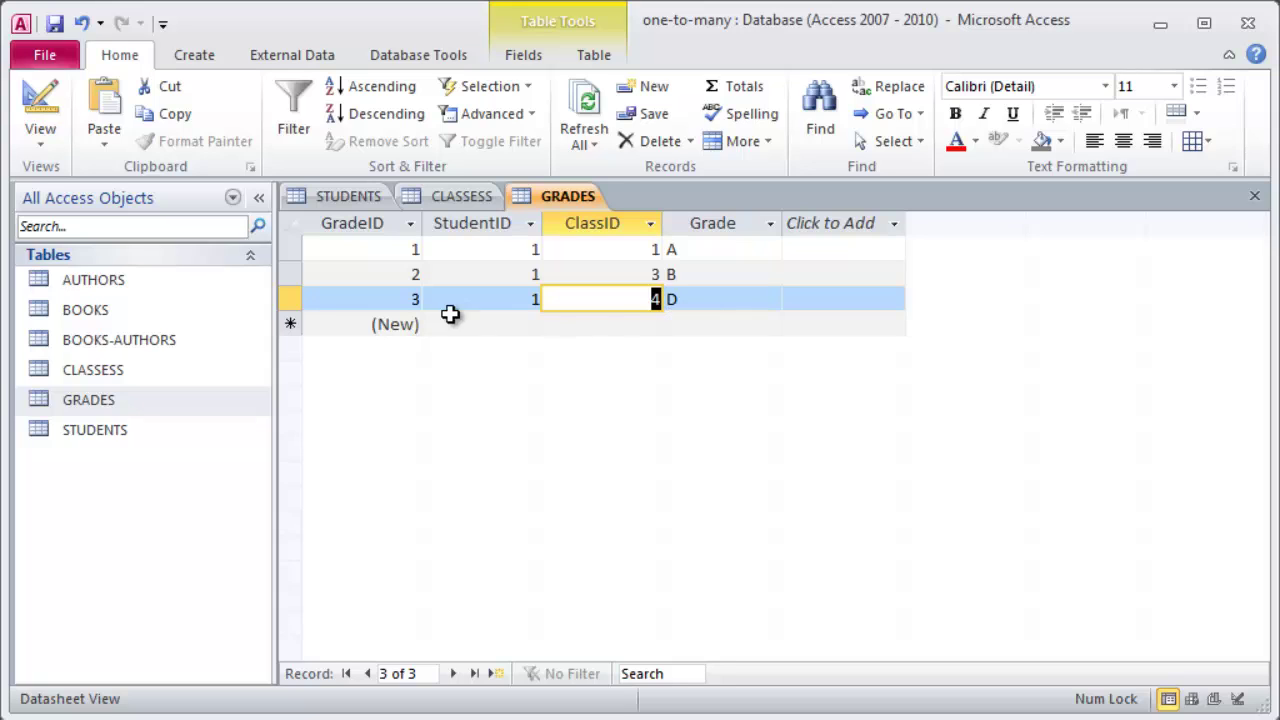
Enter GRADES rows 3/4/A and 3/2/A, then leave the row to save them.
click(487, 320)
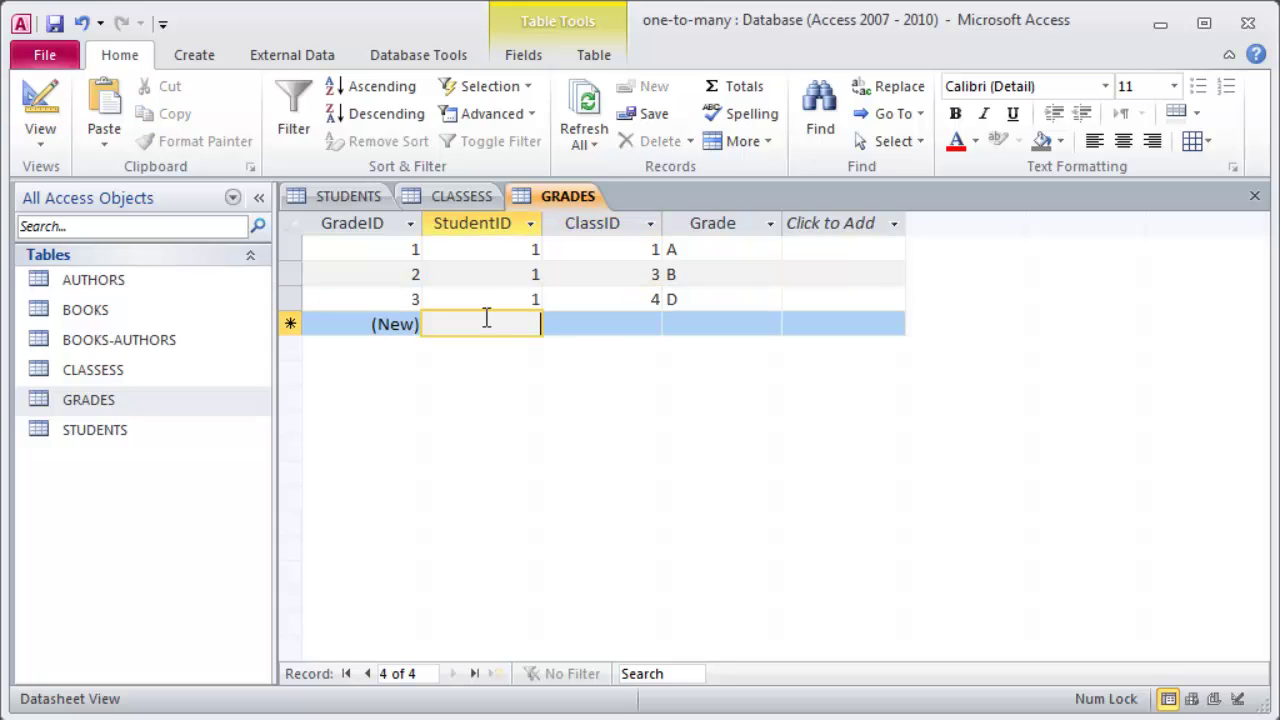
text(2)
key(Tab)
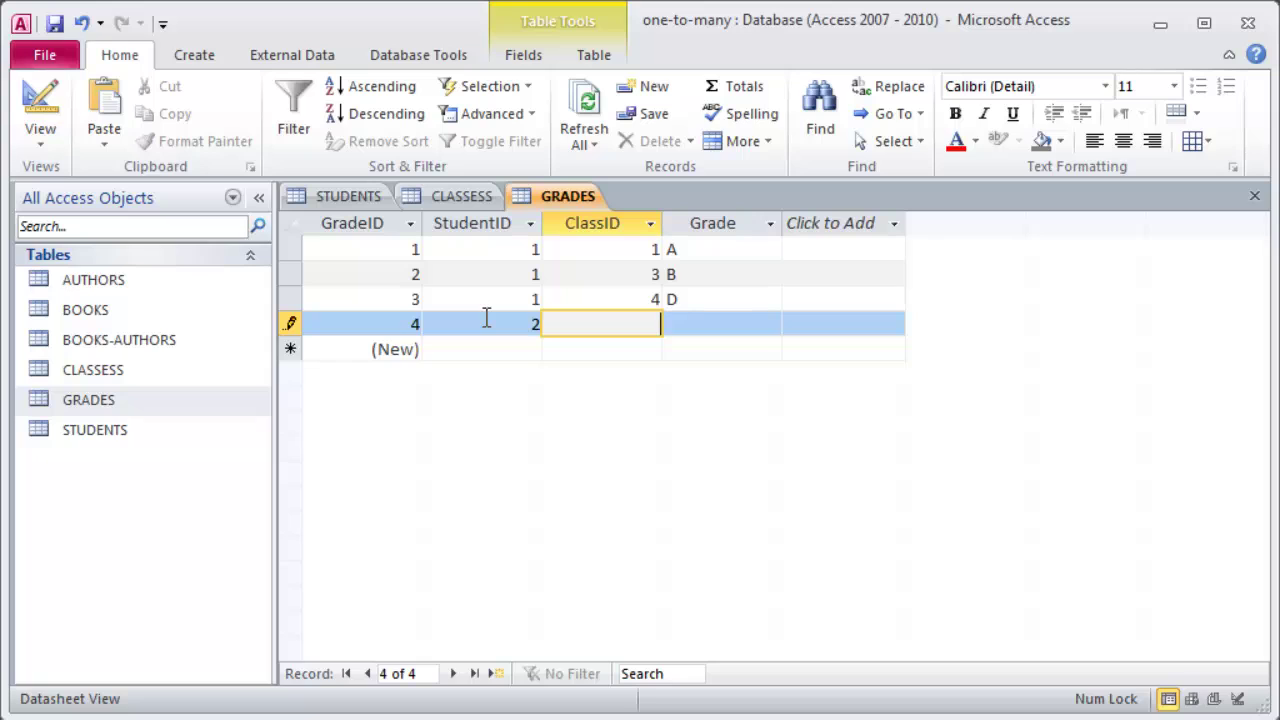
text(2)
key(Tab)
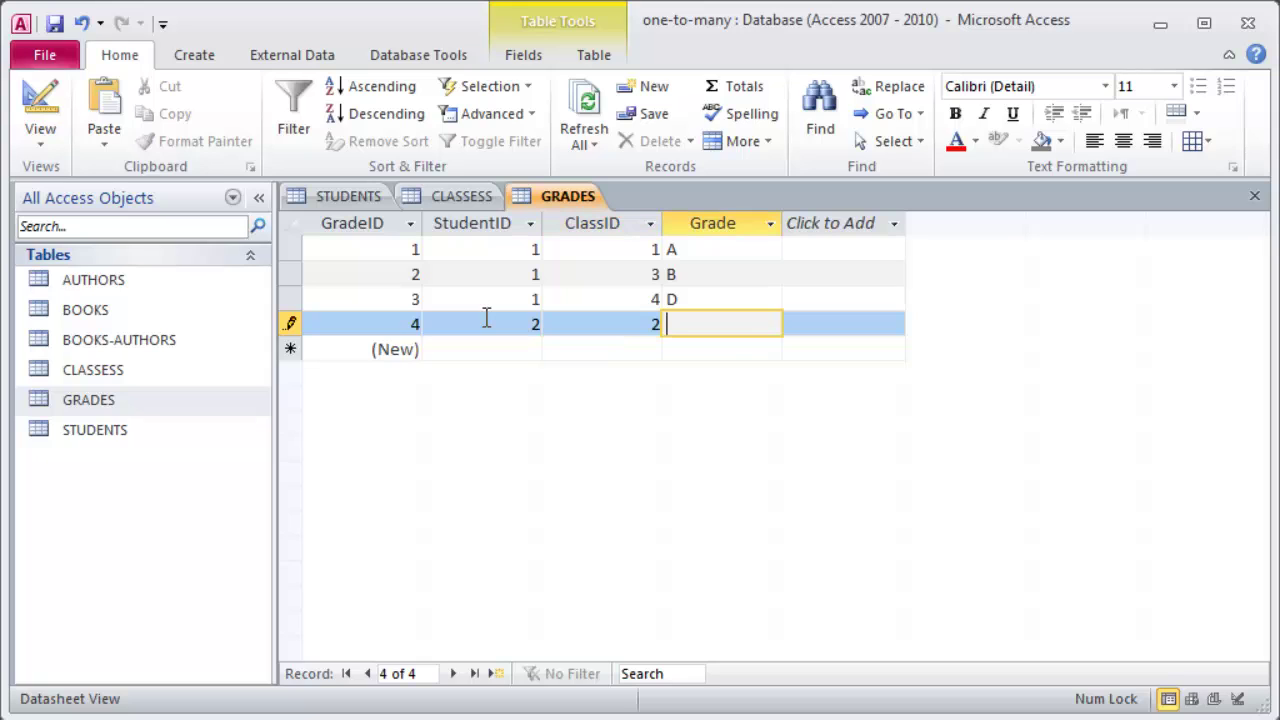
text(A)
key(Tab)
key(Tab)
text(3)
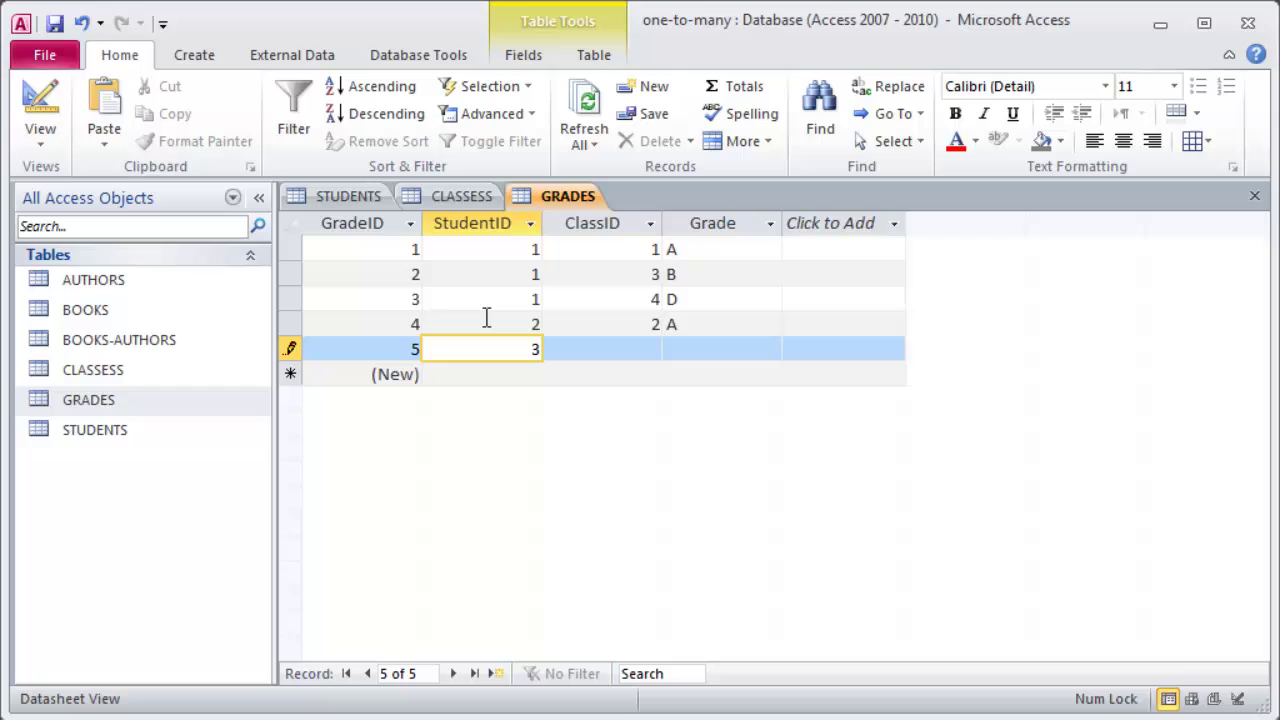
key(Tab)
text(4)
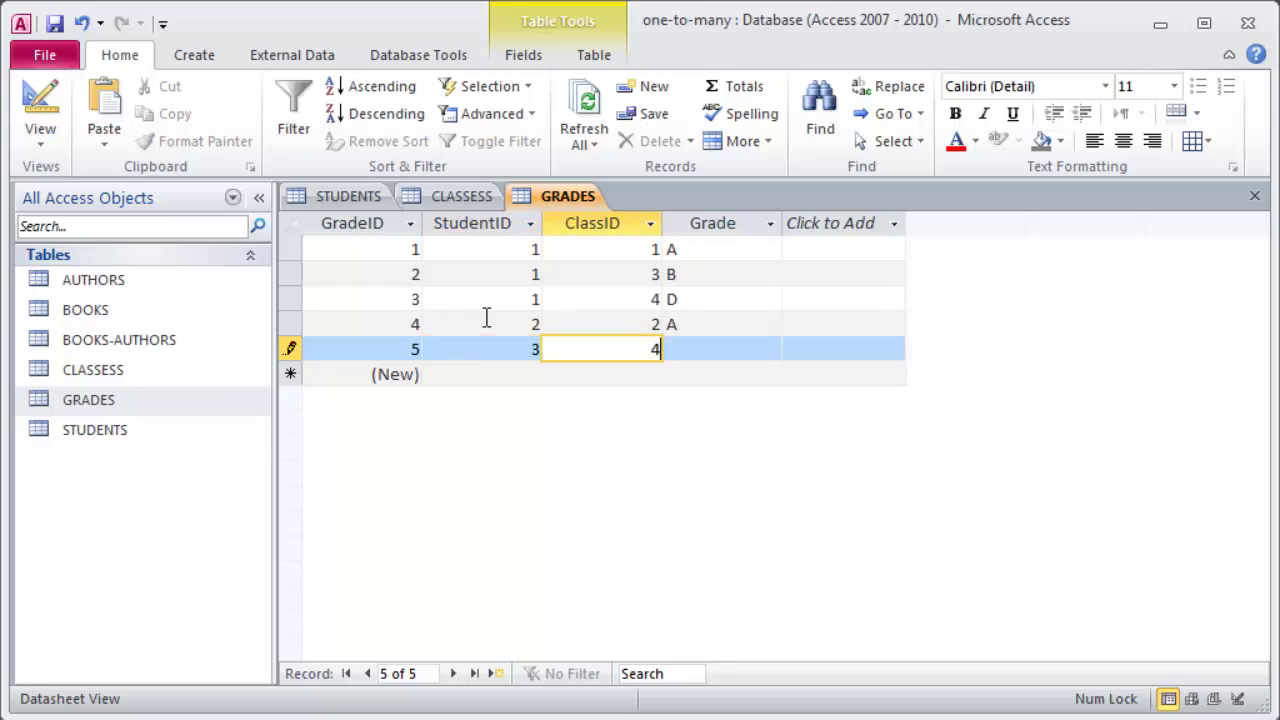
key(Tab)
text(A)
key(Tab)
key(Tab)
text(3)
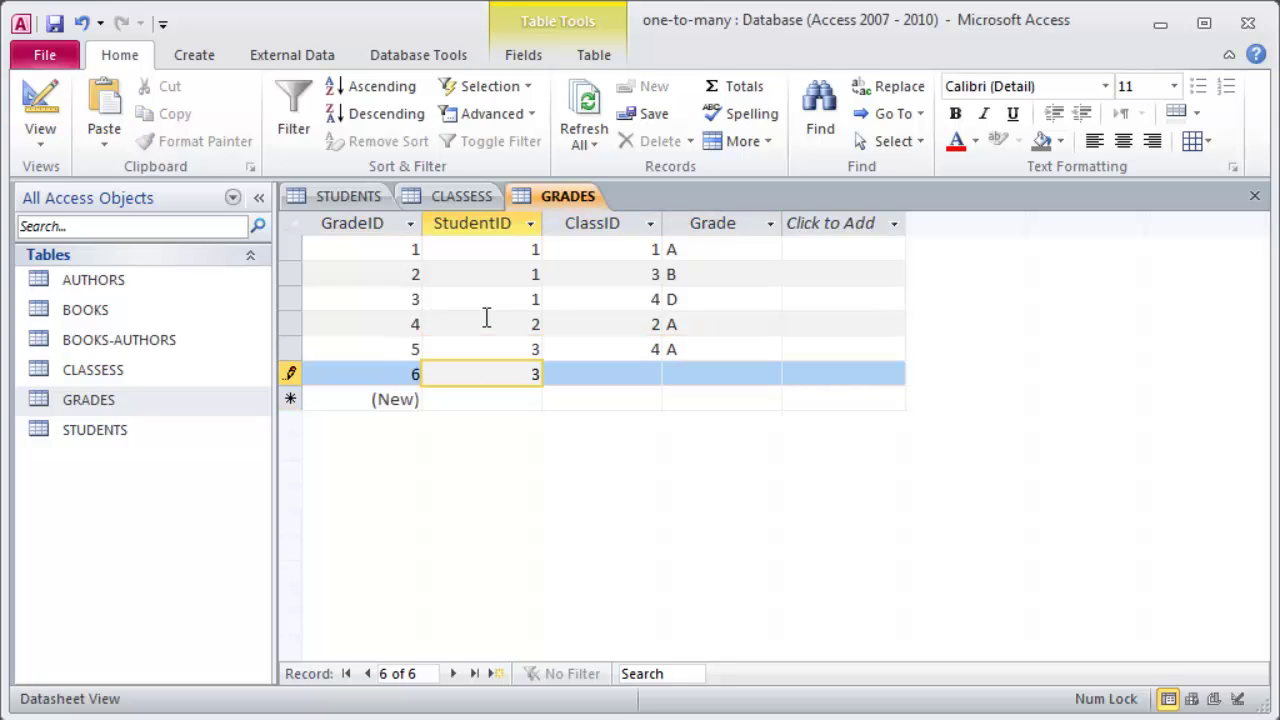
key(Tab)
text(2)
key(Tab)
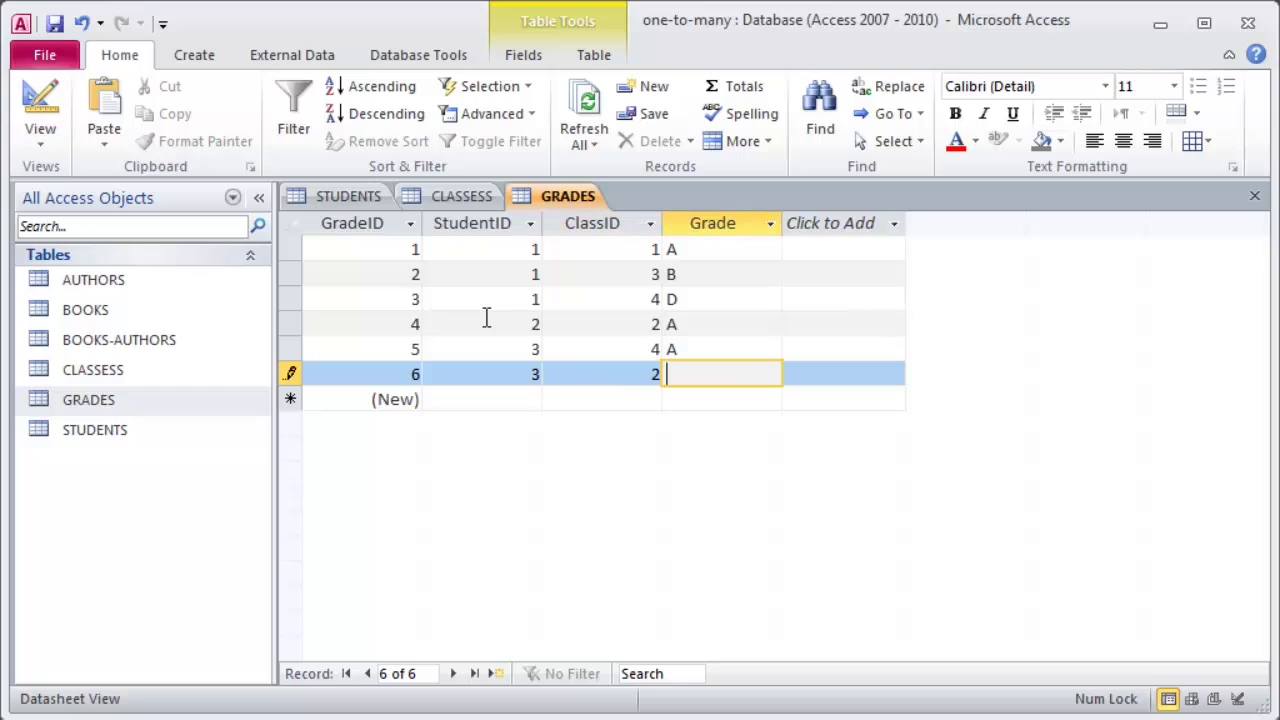
text(A)
click(712, 275)
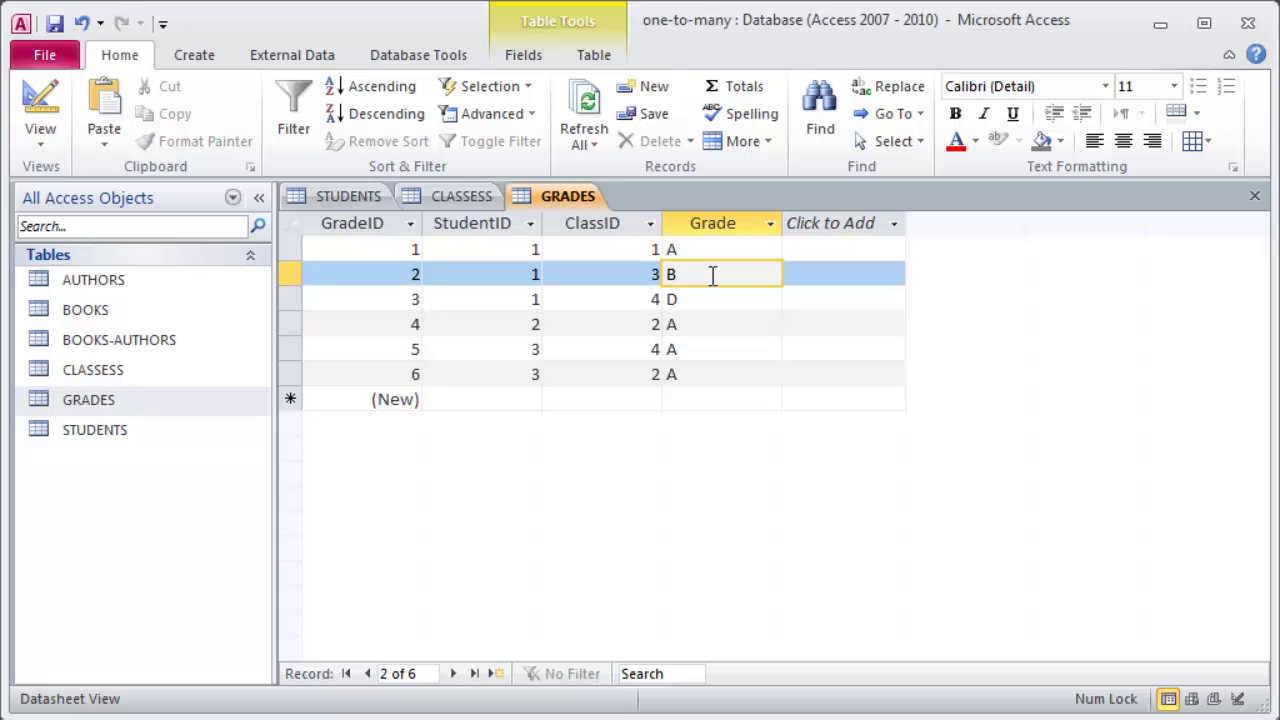
Review the six GRADES records by selecting the StudentID, ClassID and GradeID columns and individual rows.
click(458, 195)
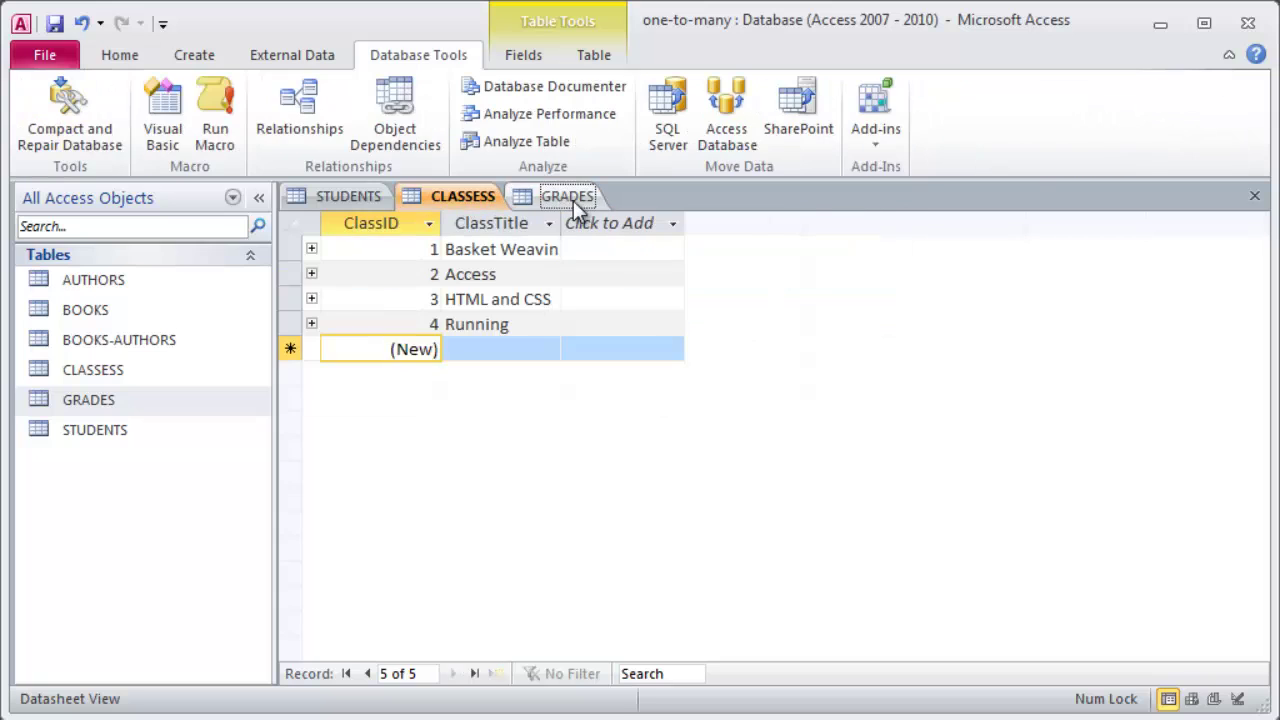
click(567, 195)
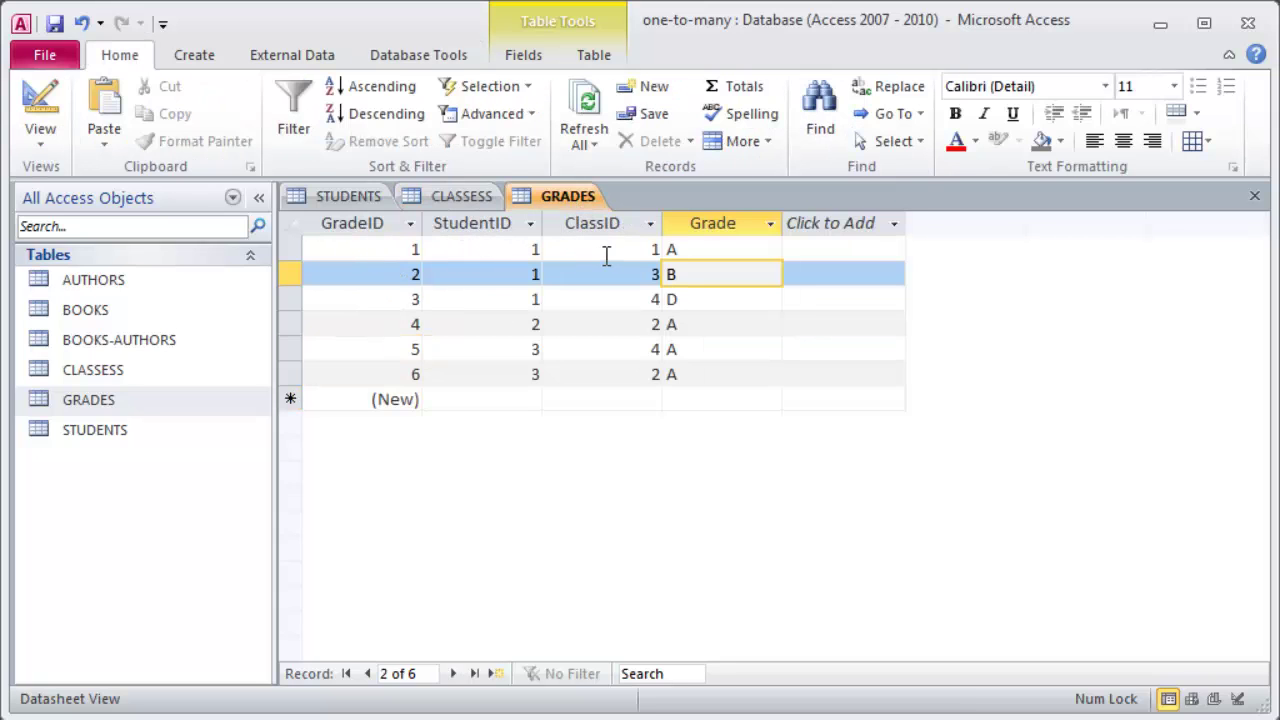
click(535, 249)
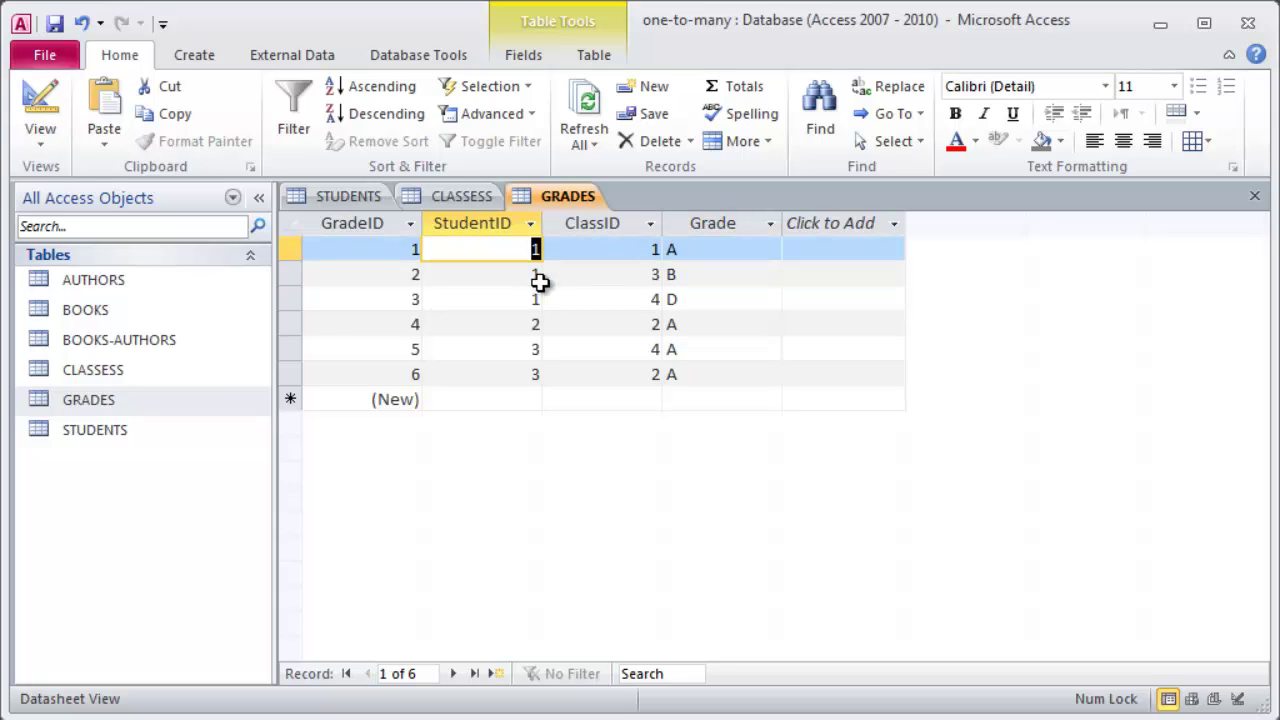
click(495, 228)
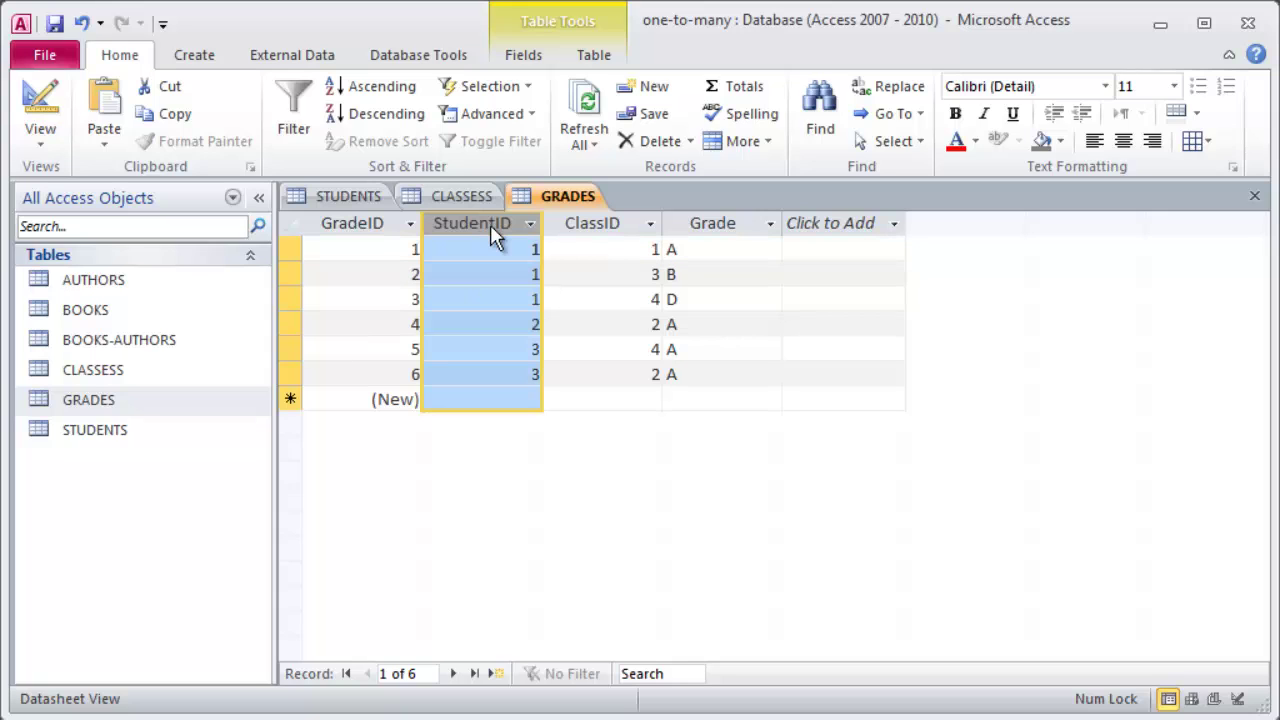
click(585, 228)
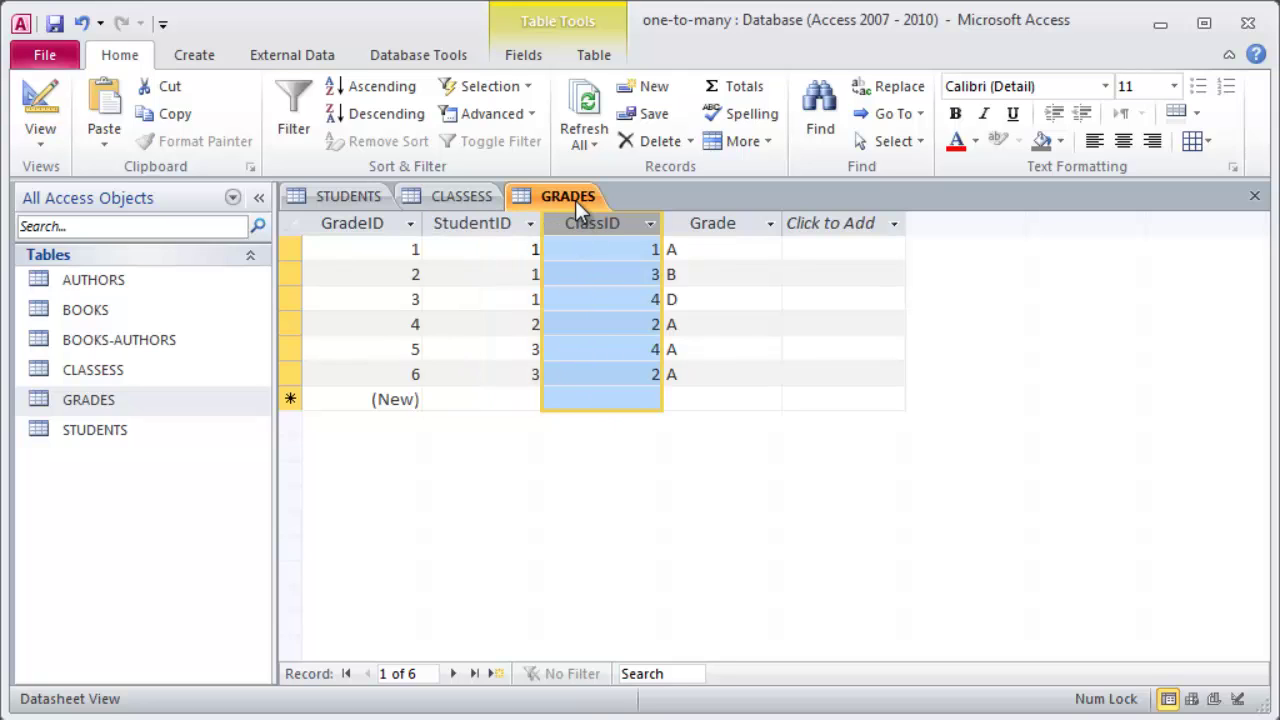
click(339, 231)
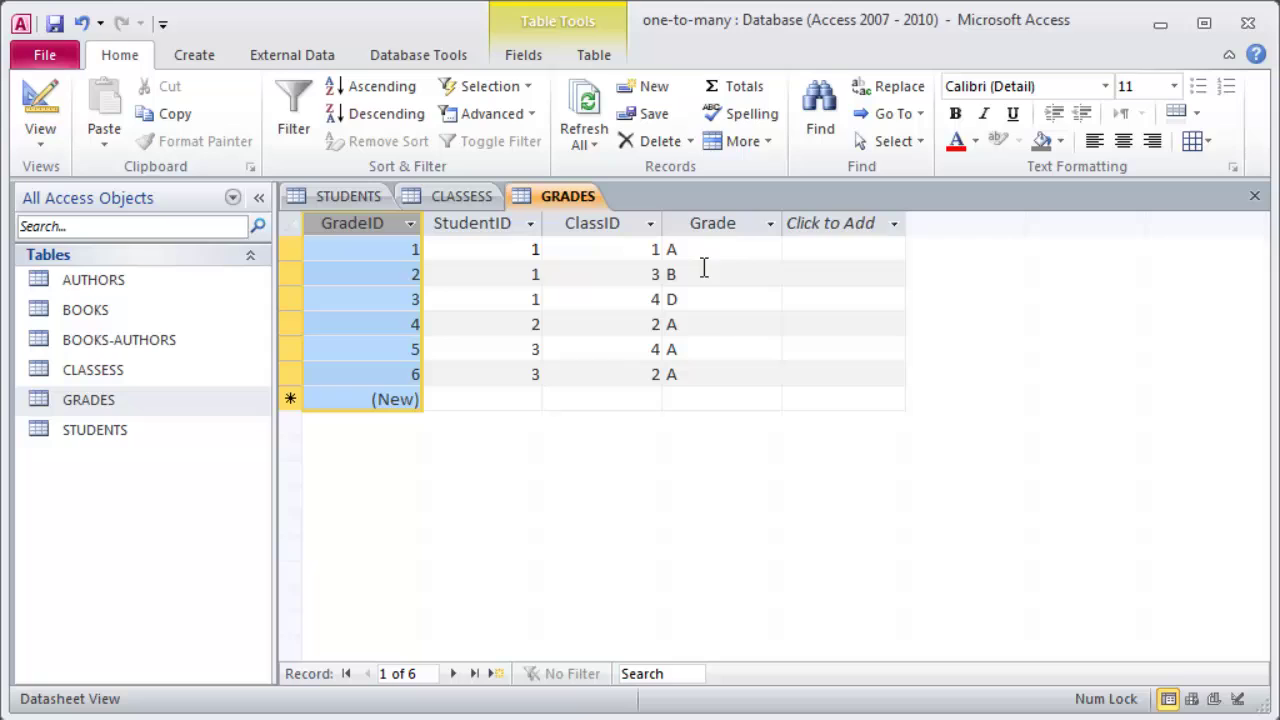
click(710, 333)
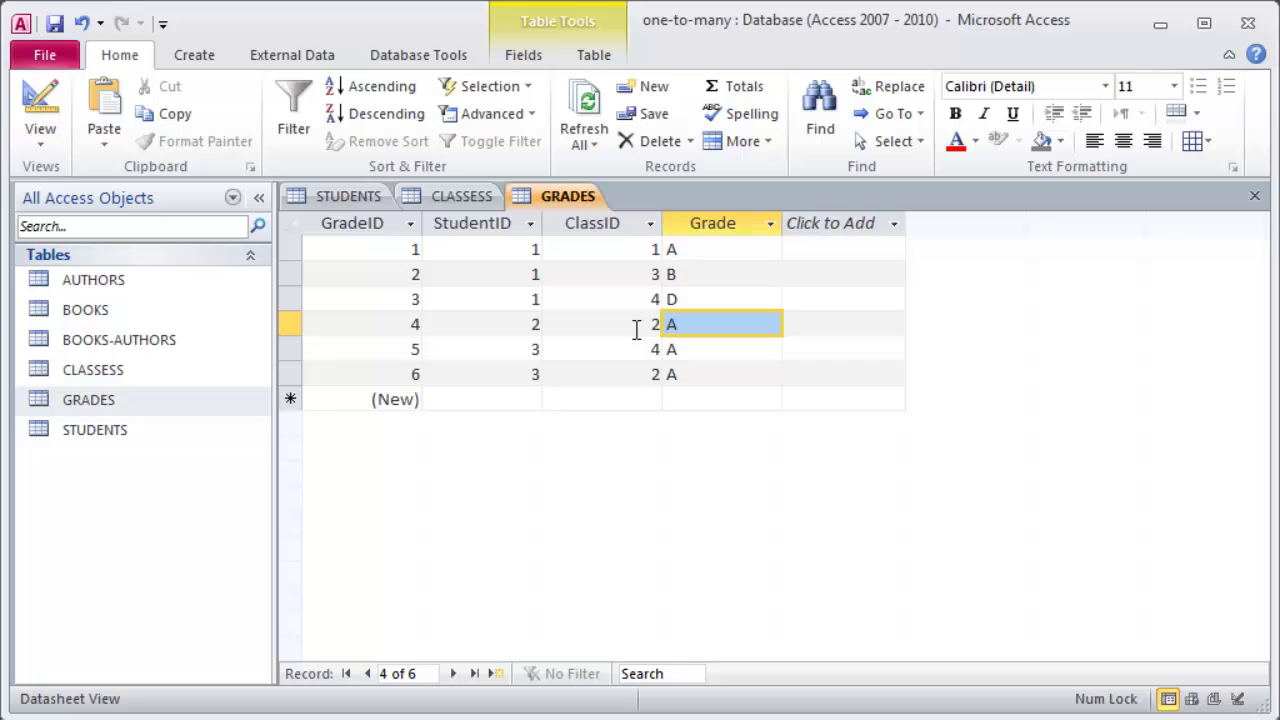
click(622, 372)
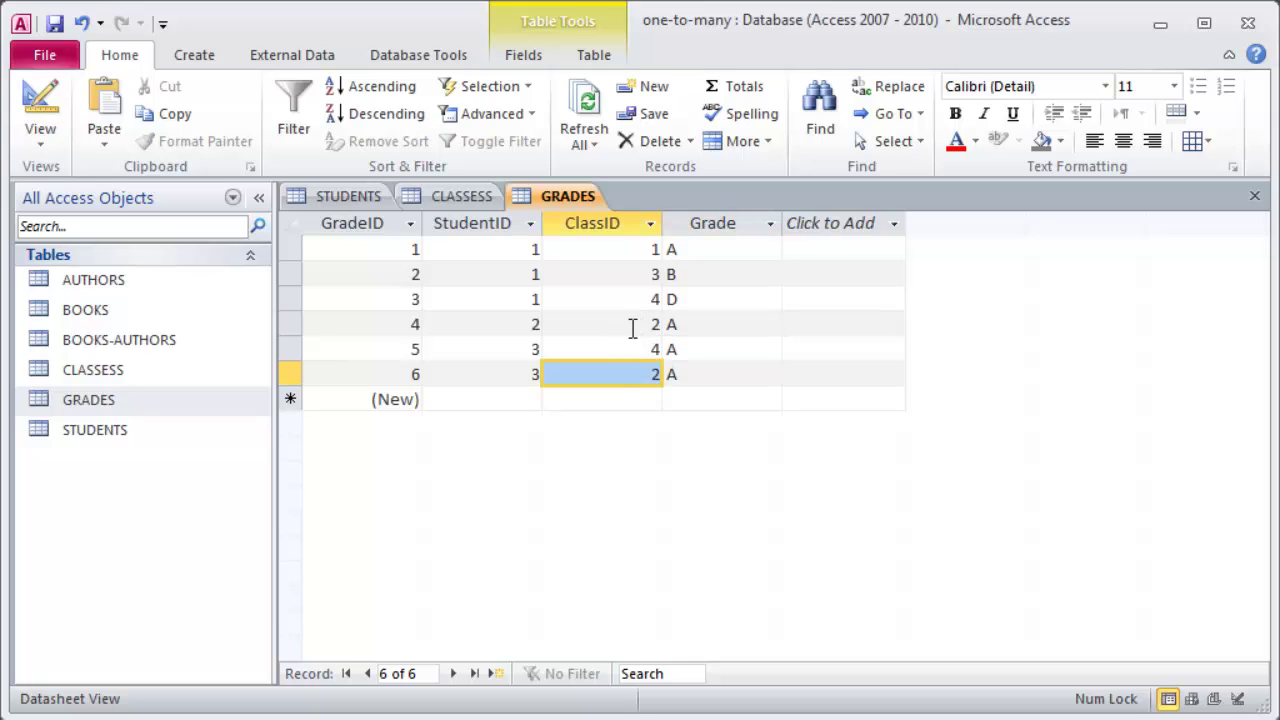
click(640, 298)
click(637, 350)
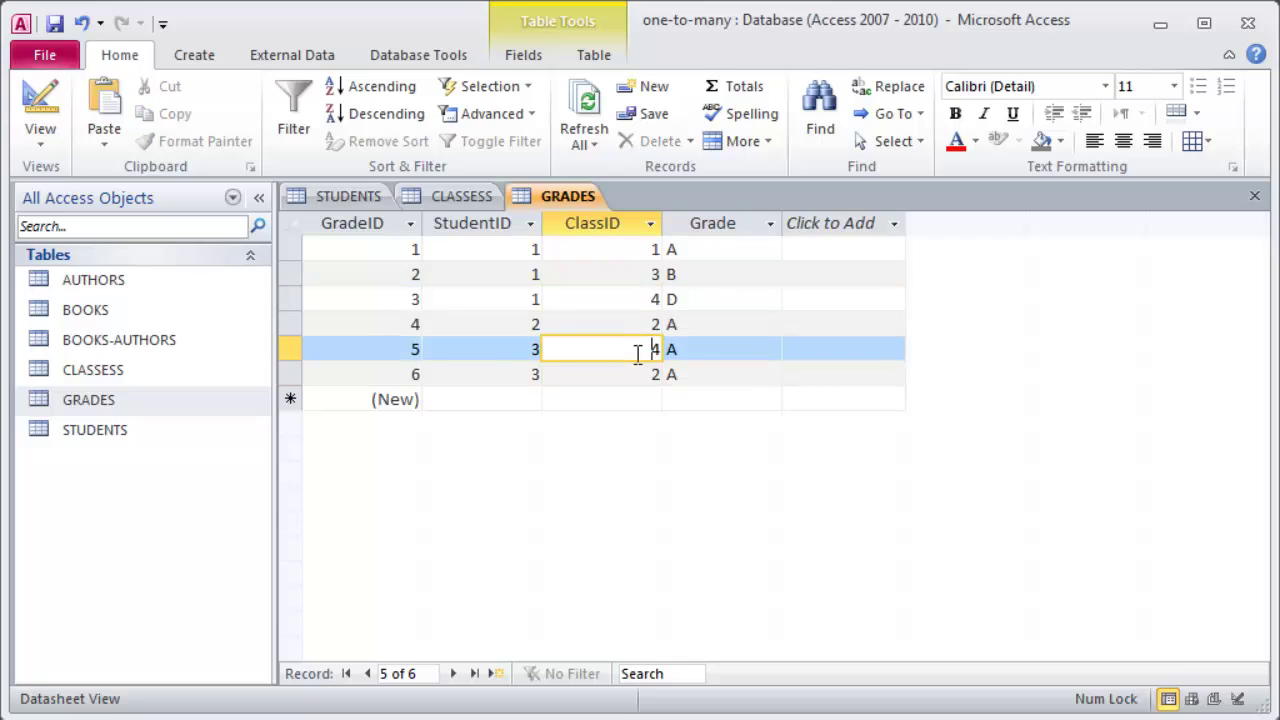
click(488, 350)
click(490, 297)
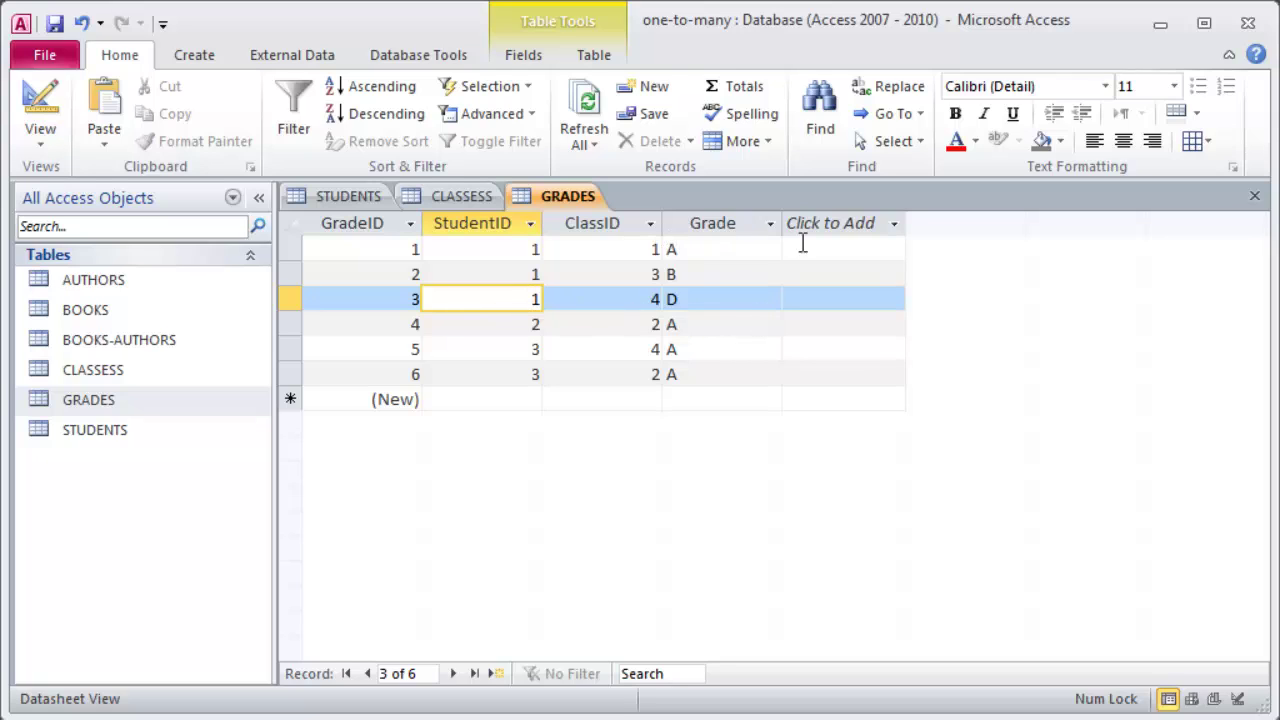
Close the open tables and briefly view the Relationships diagram.
click(1256, 197)
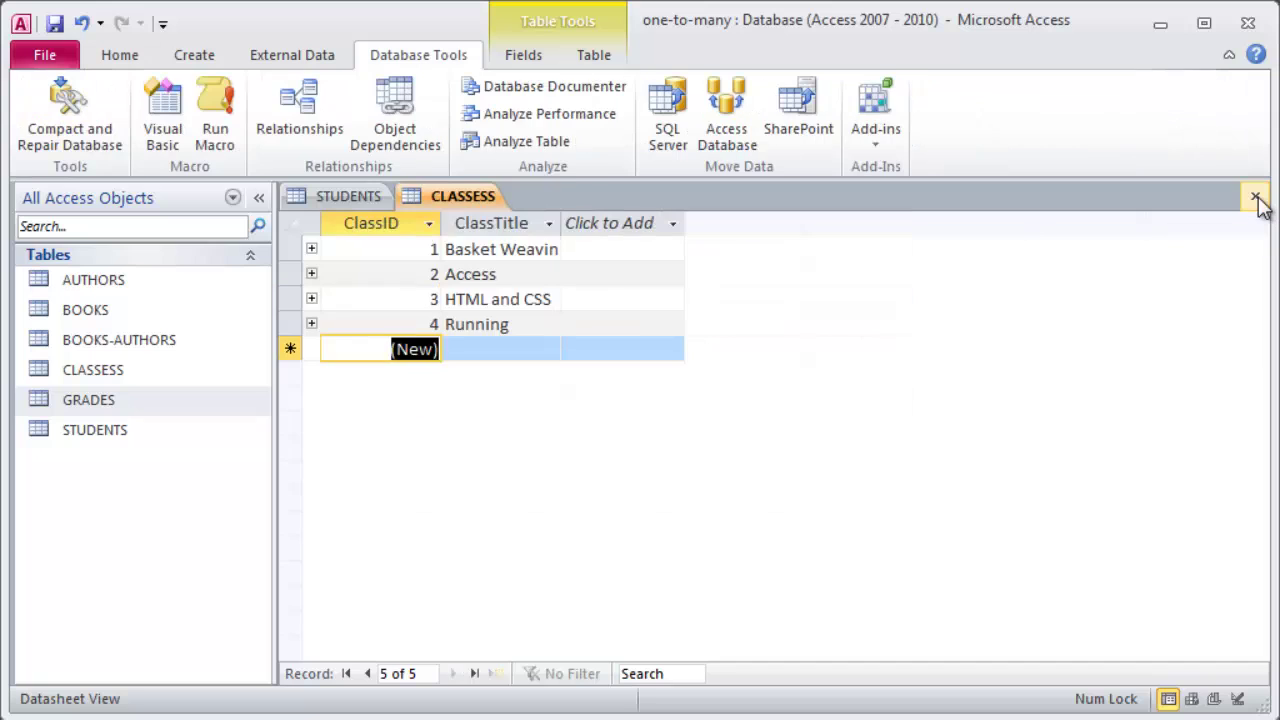
click(1256, 197)
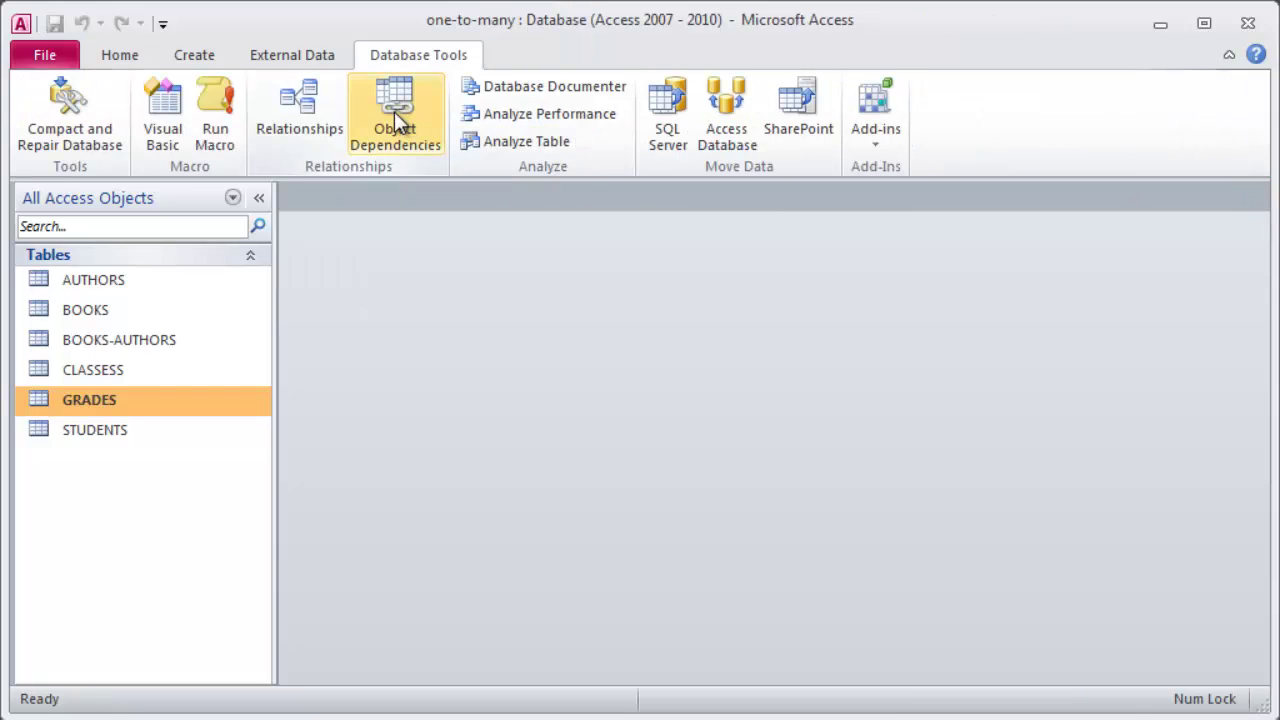
click(305, 100)
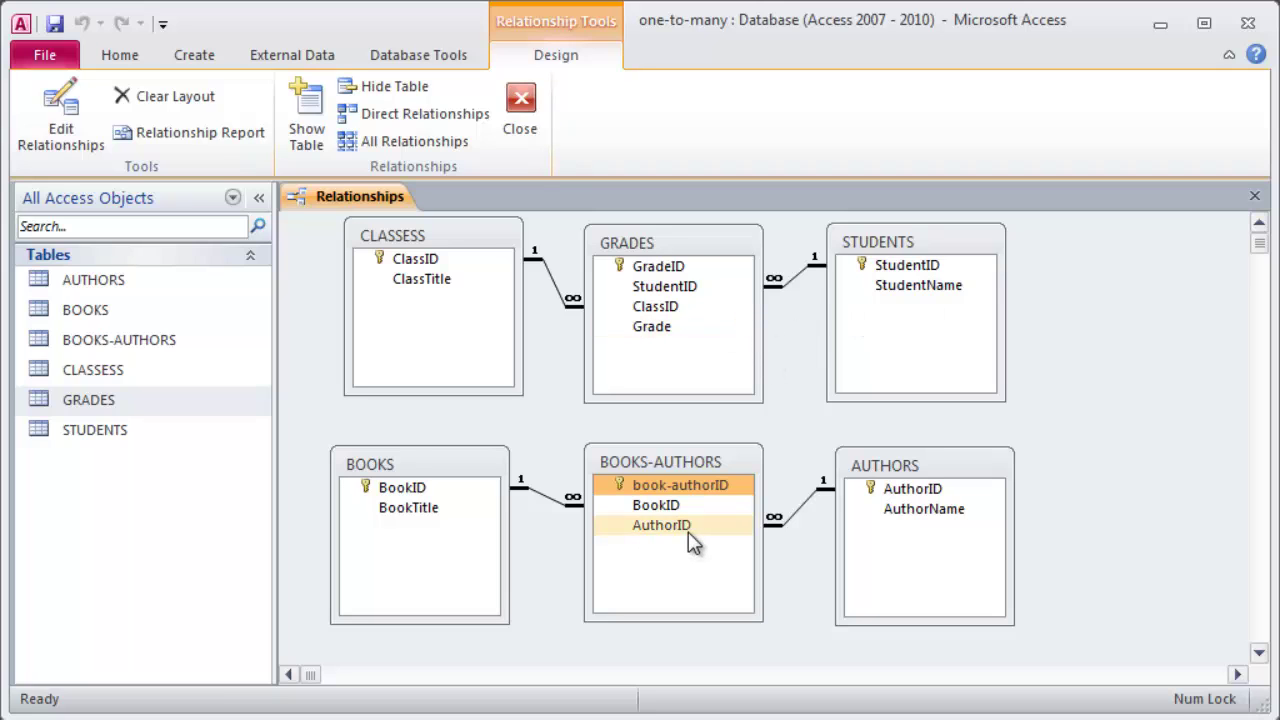
click(1255, 196)
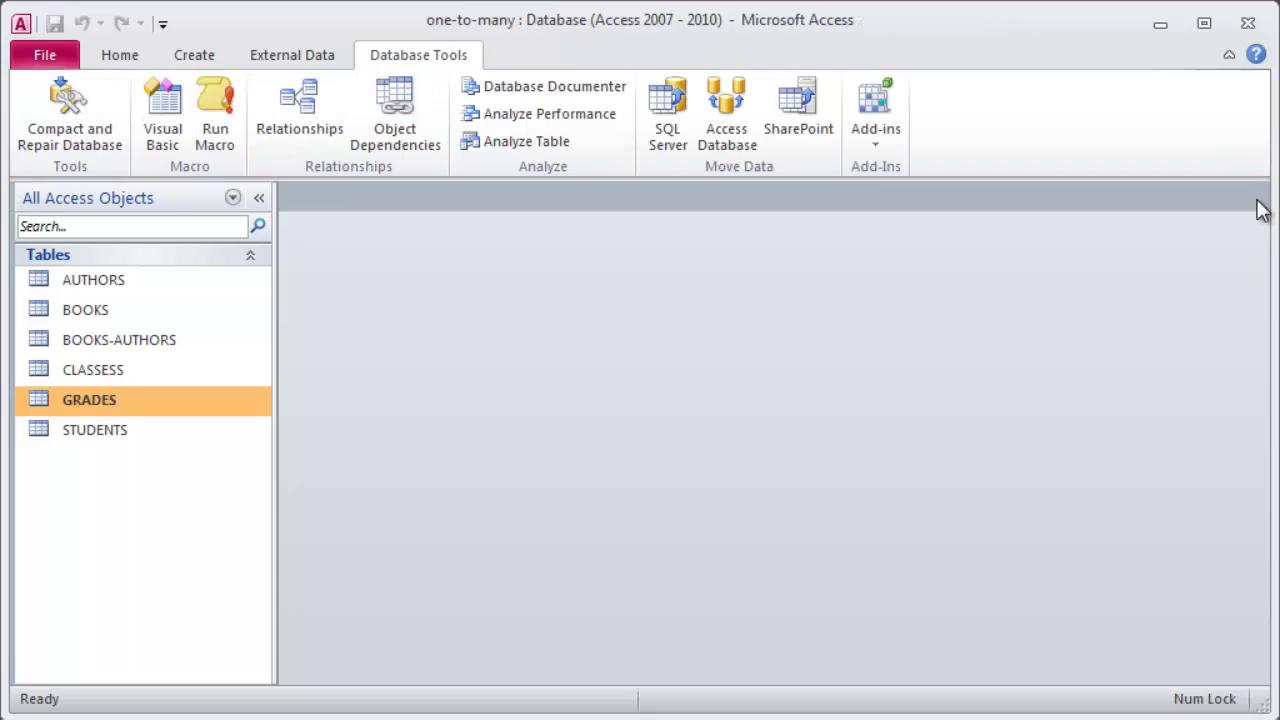
Open the BOOKS, AUTHORS and BOOKS-AUTHORS tables from the navigation pane.
click(73, 312)
double_click(73, 312)
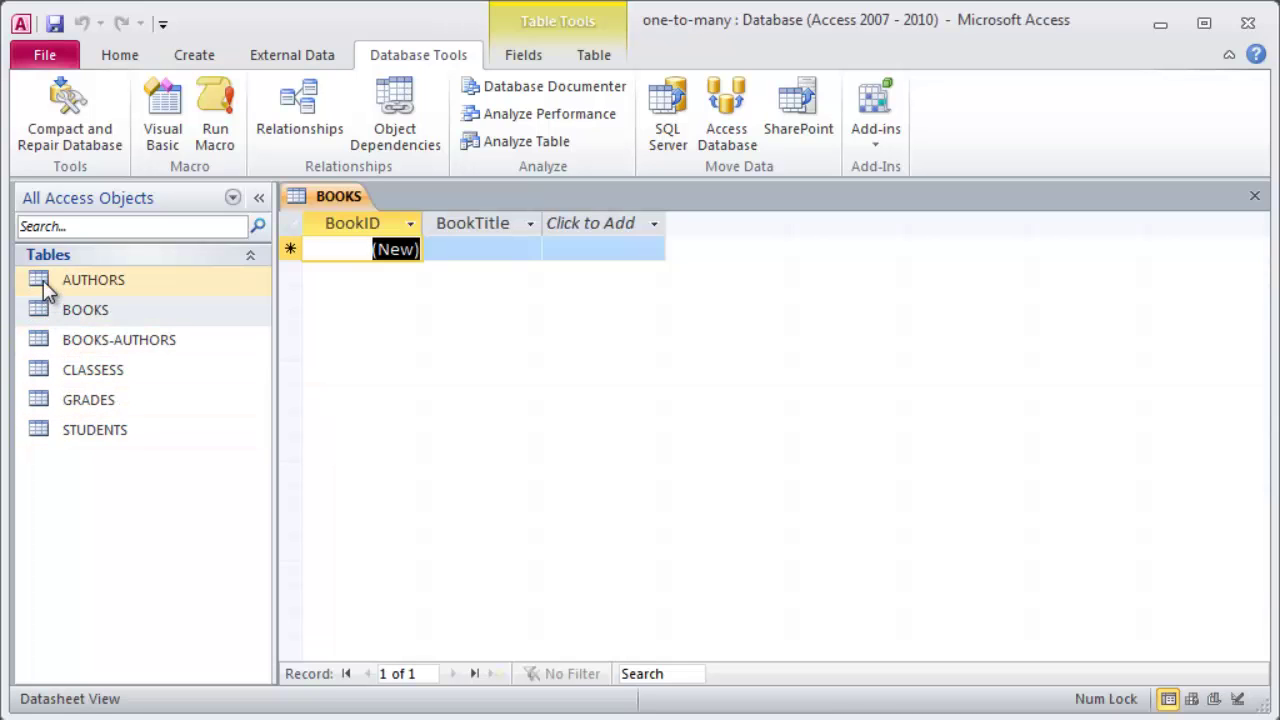
click(43, 280)
double_click(43, 280)
click(53, 342)
double_click(49, 342)
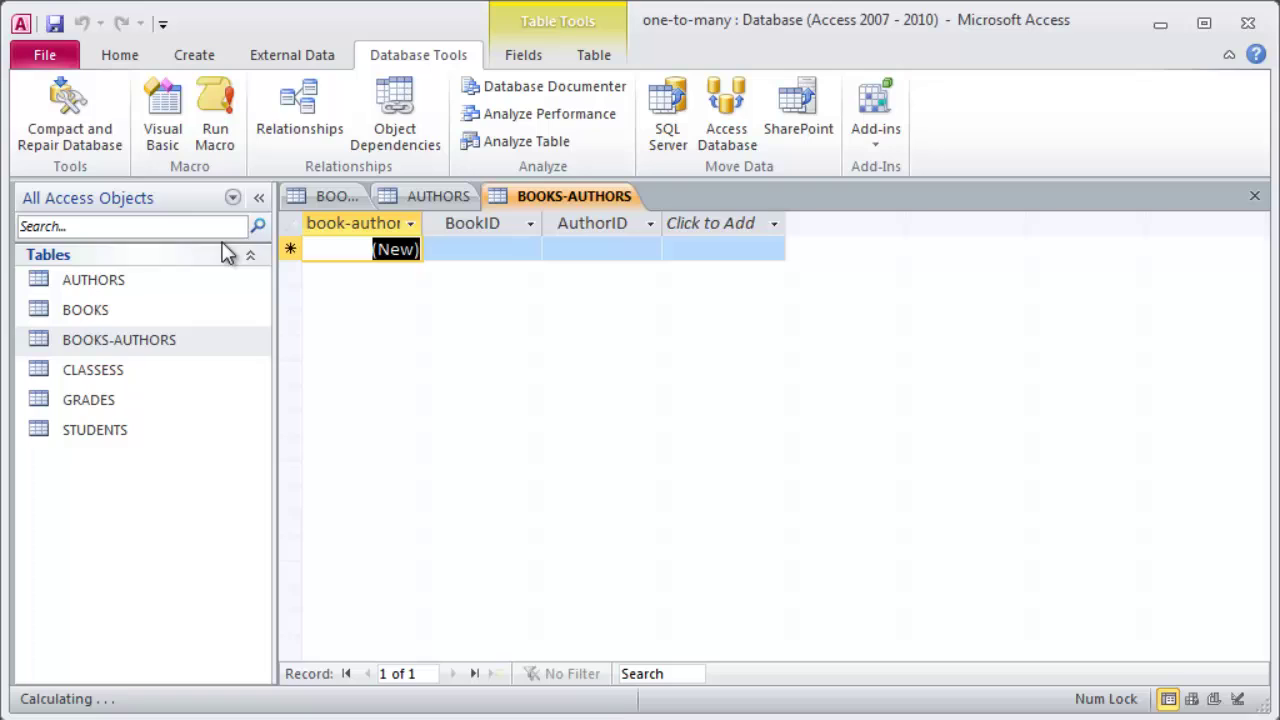
click(330, 196)
Enter the book titles North, South, East and West in BOOKS.
click(487, 248)
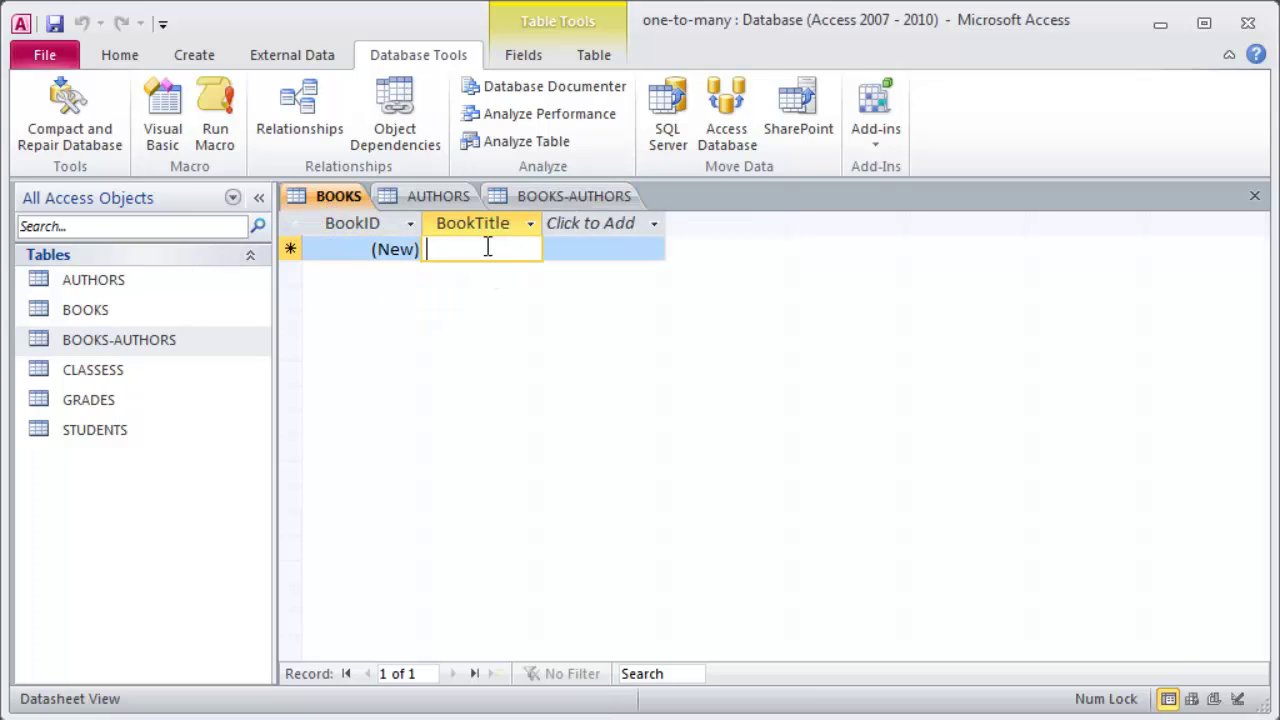
text(N)
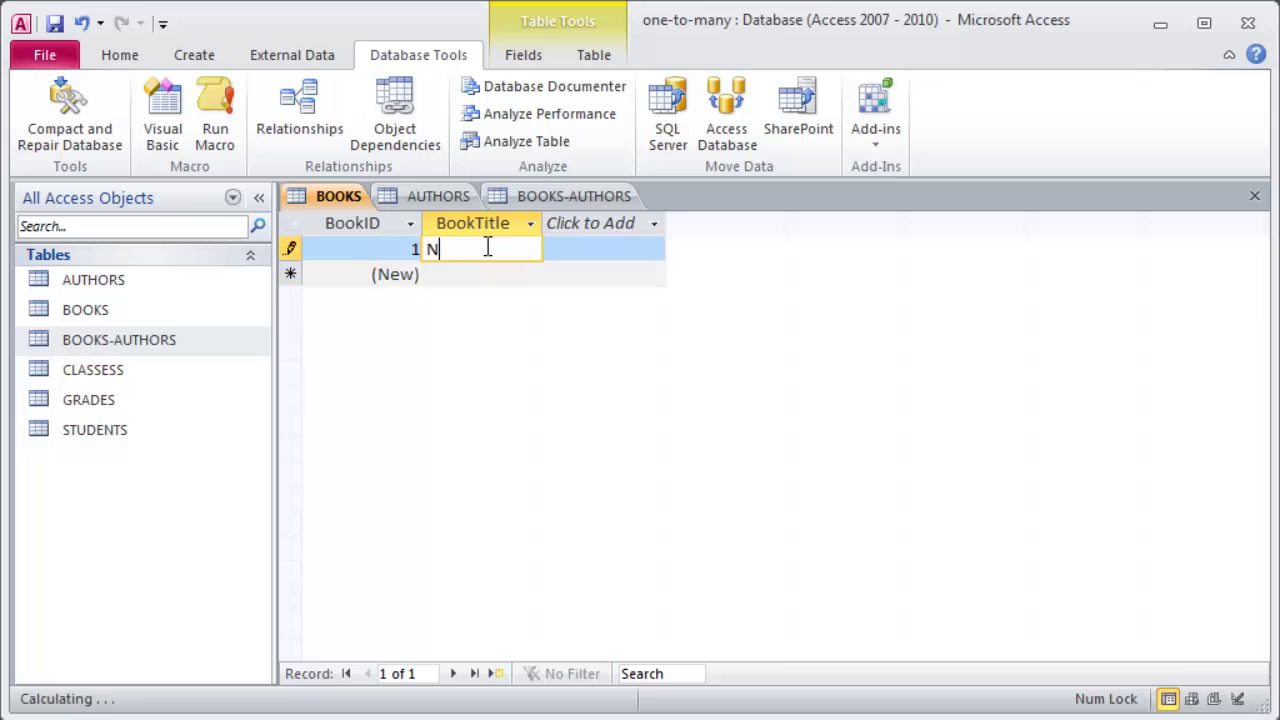
text(orth)
key(Down)
text(Sou)
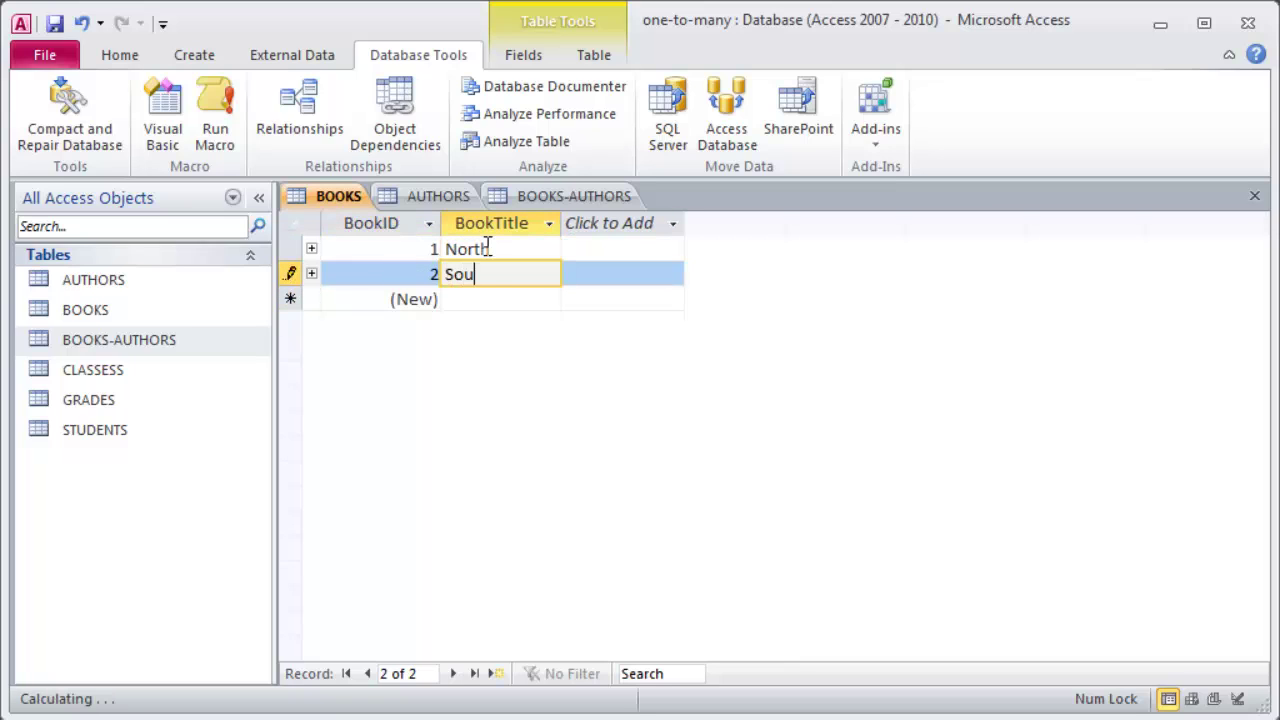
text(th)
key(Down)
text(East)
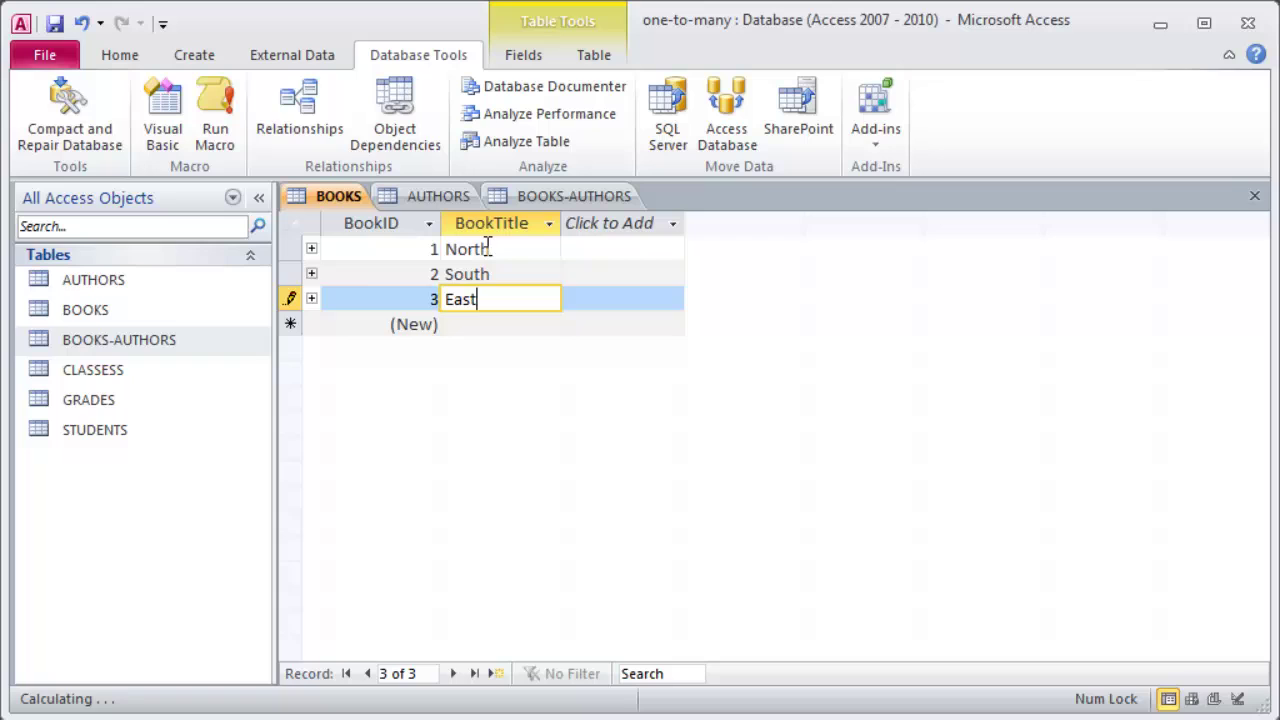
key(Down)
text(West)
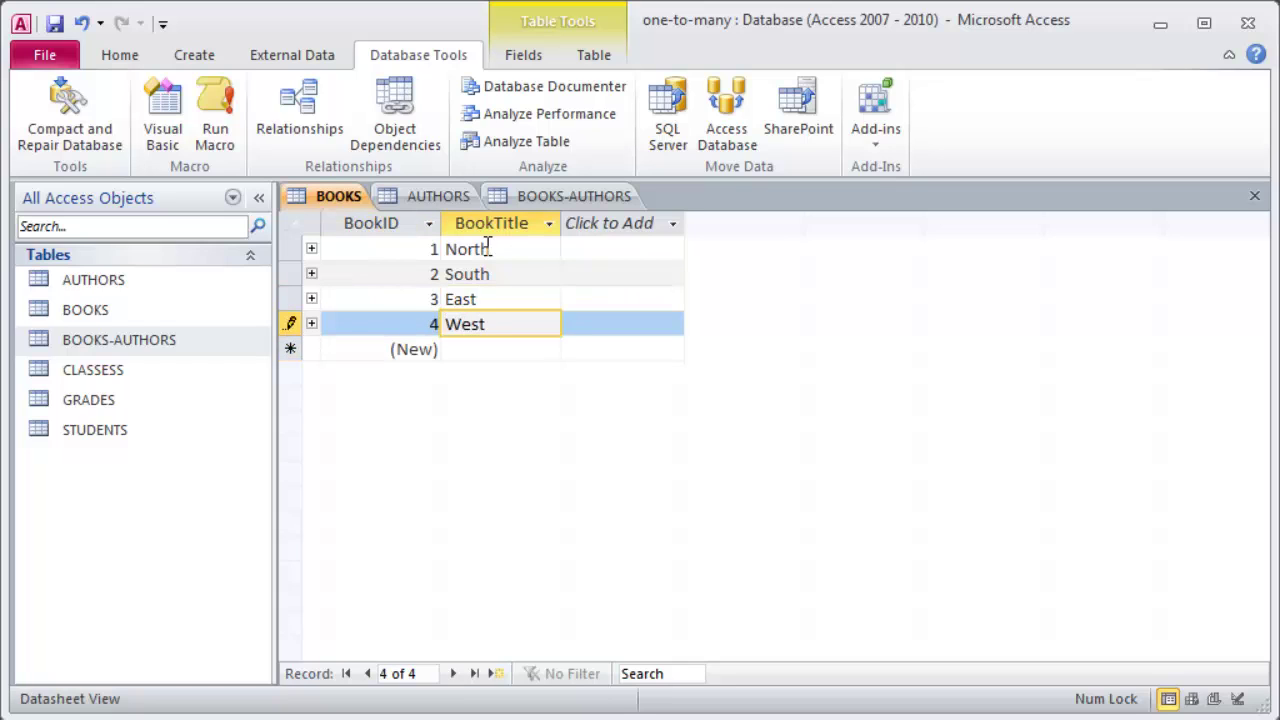
click(435, 196)
Add authors Jenny and Jim to AUTHORS and bring up the empty BOOKS-AUTHORS table.
click(467, 250)
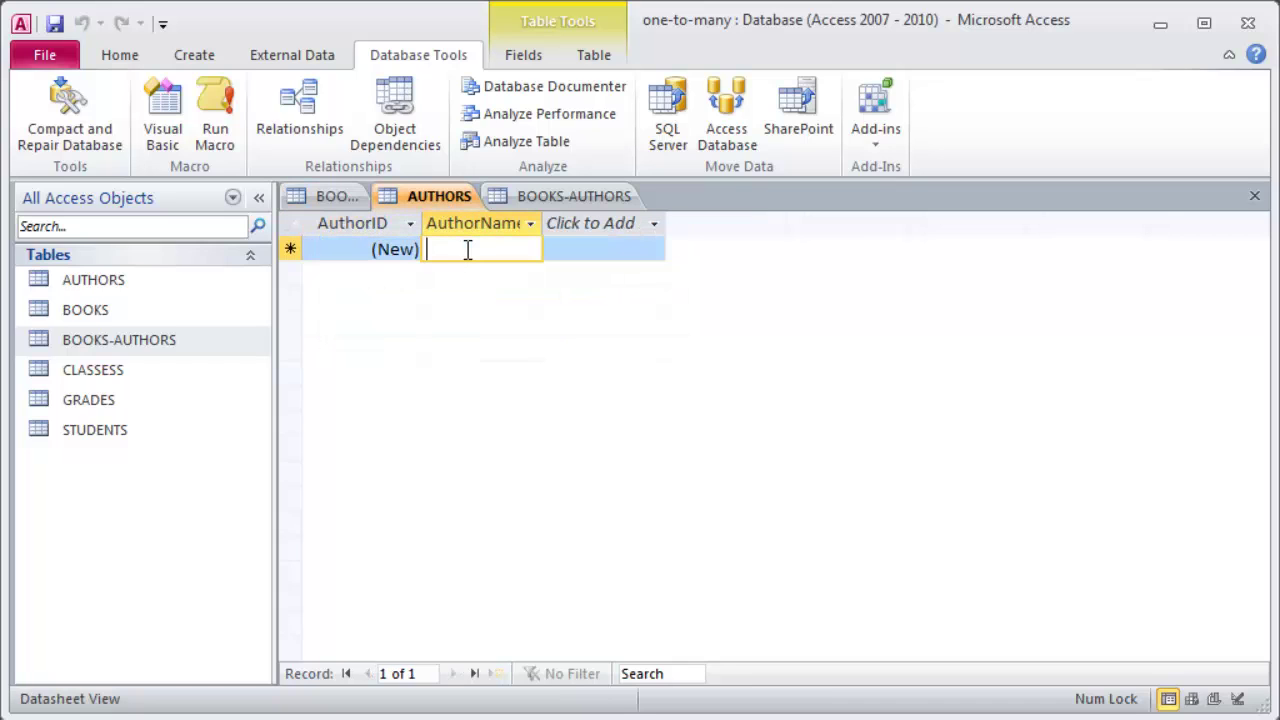
text(Jane)
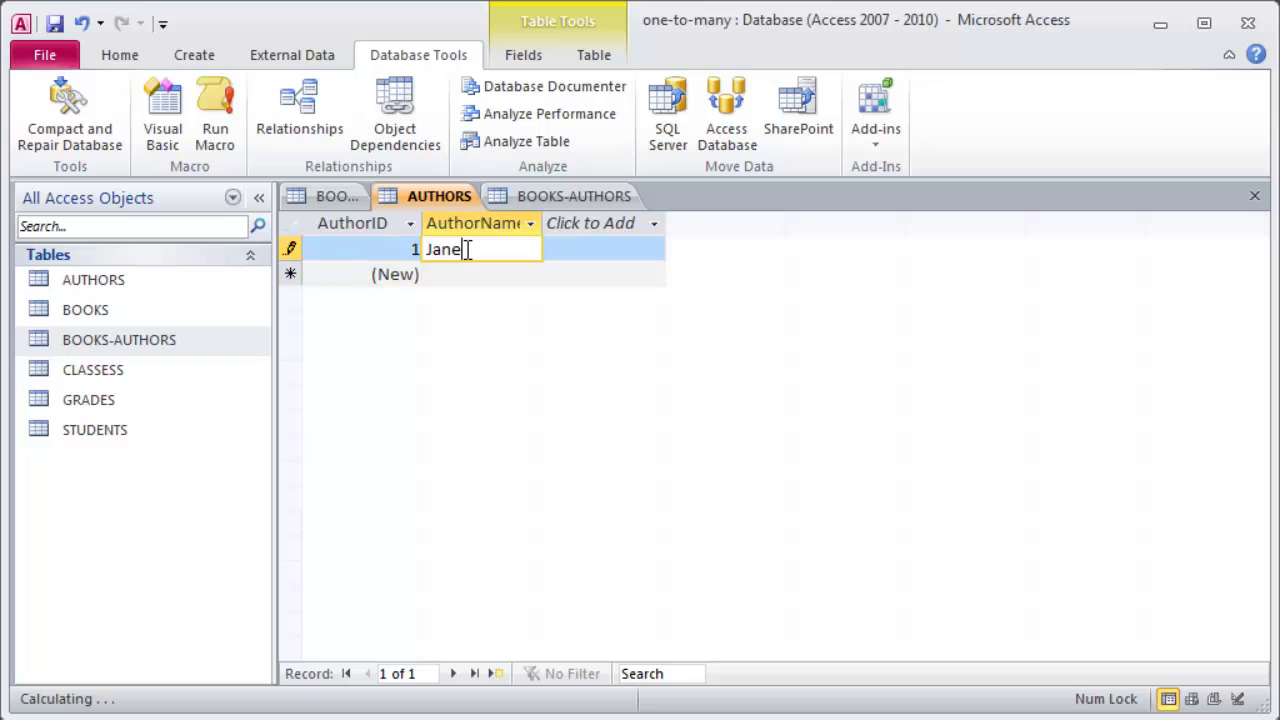
key(Down)
text(John)
key(Down)
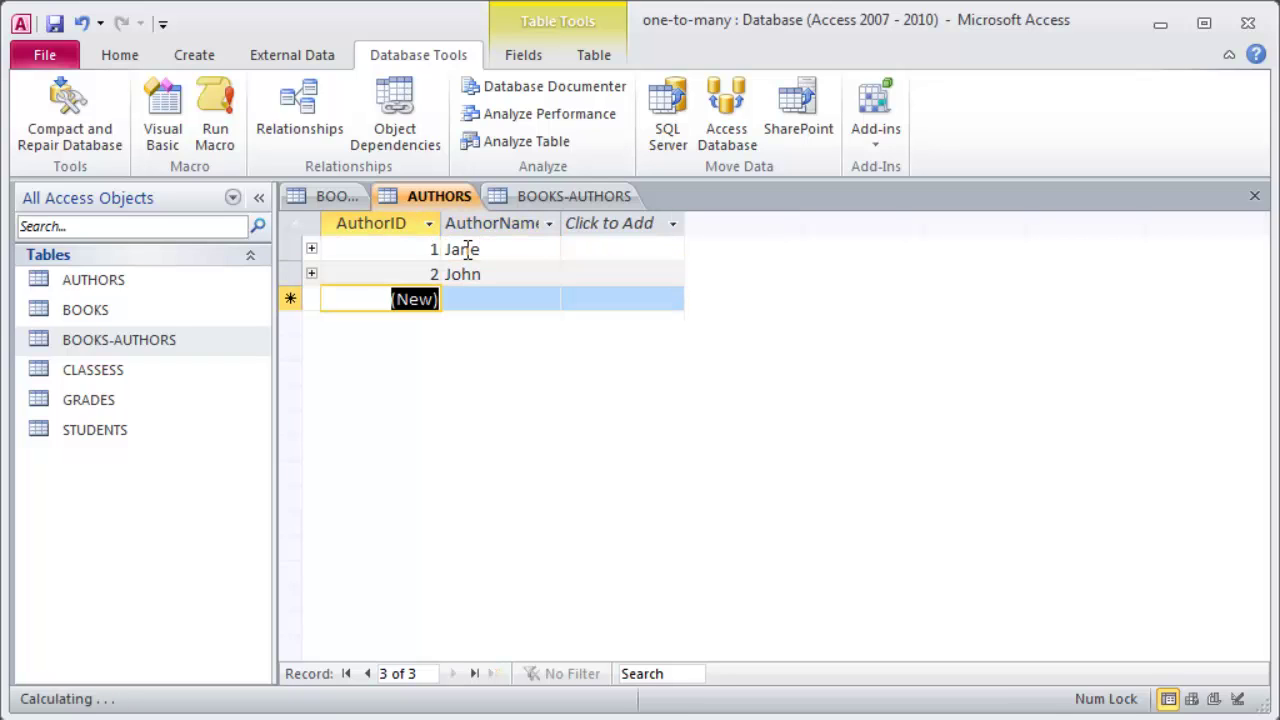
text(Jenny)
key(Down)
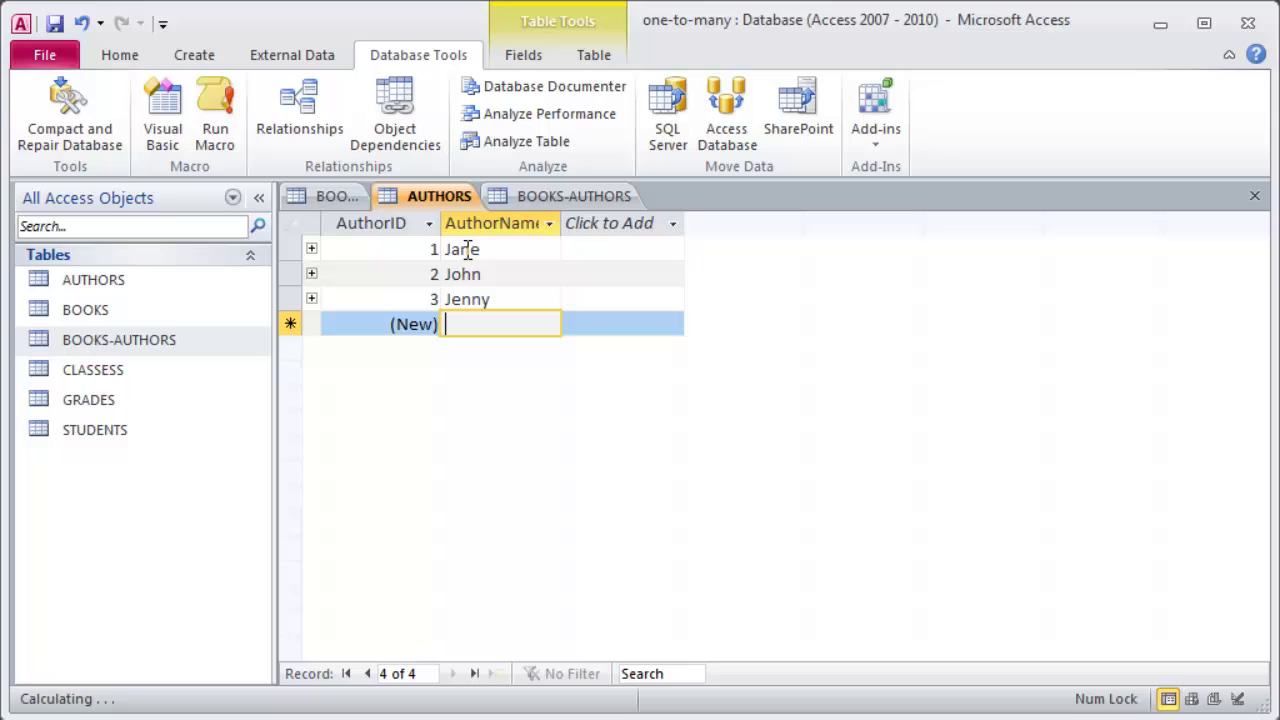
text(Jim)
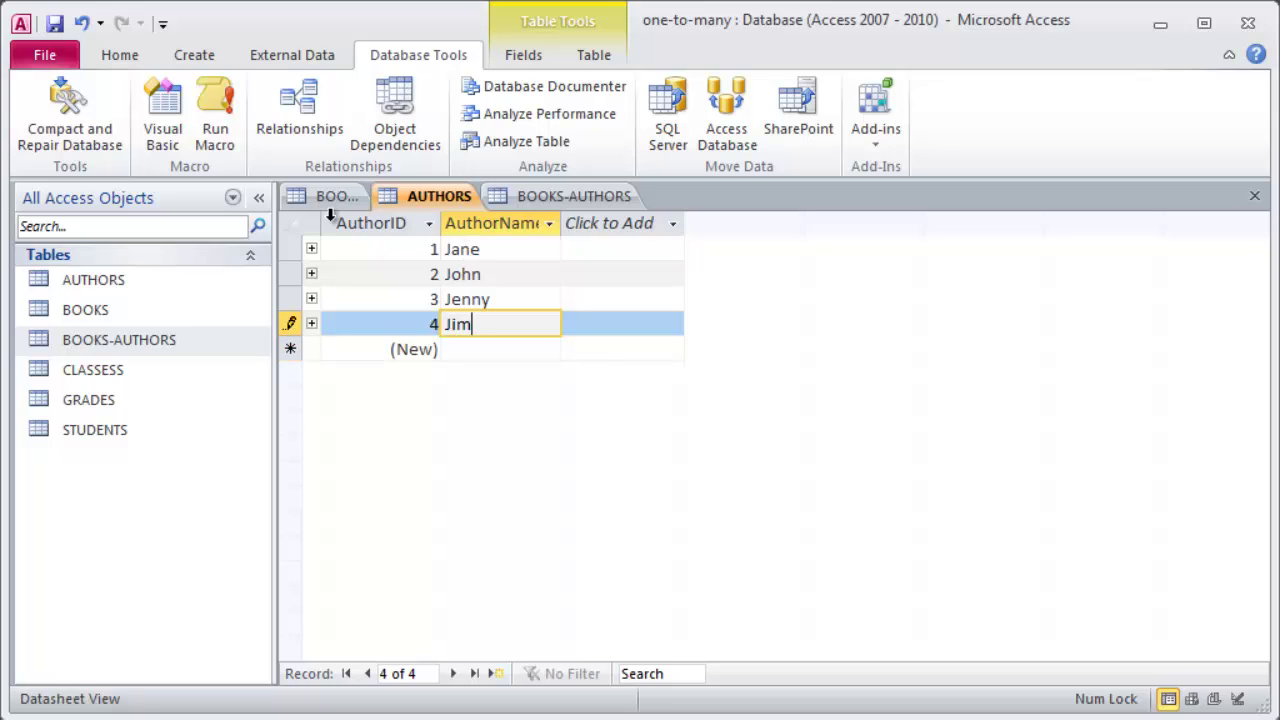
click(338, 196)
click(434, 195)
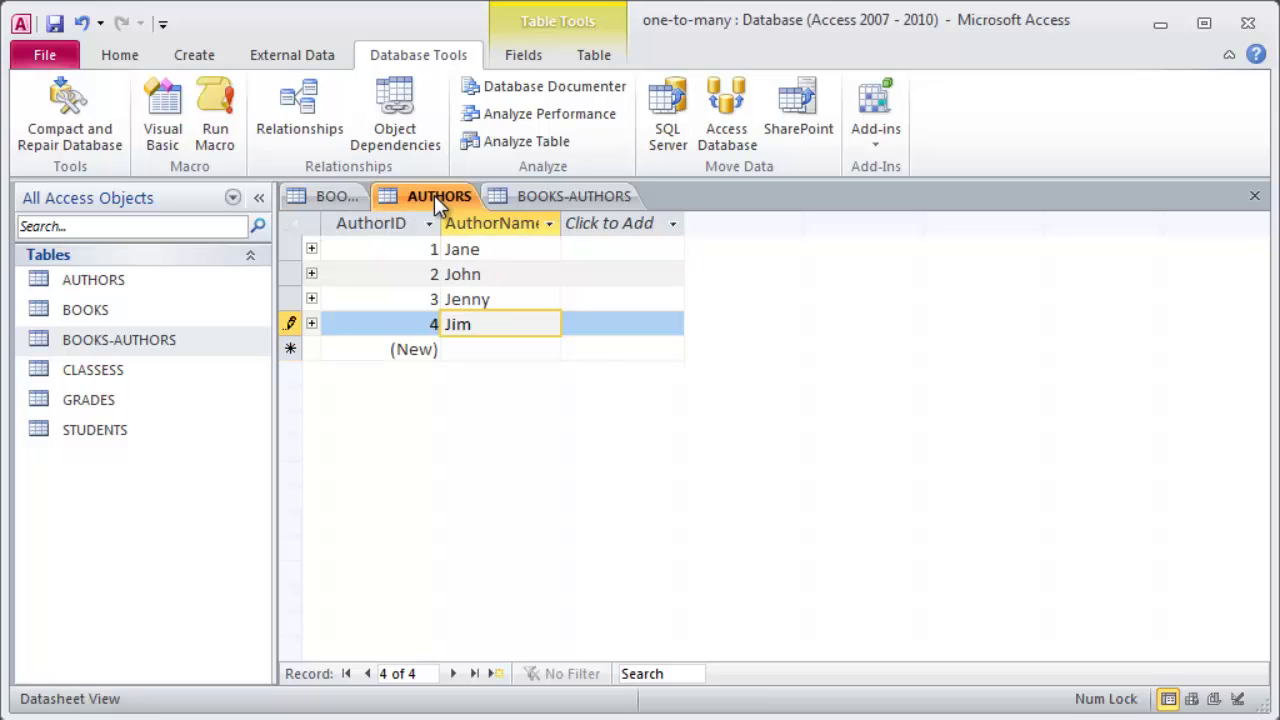
click(578, 200)
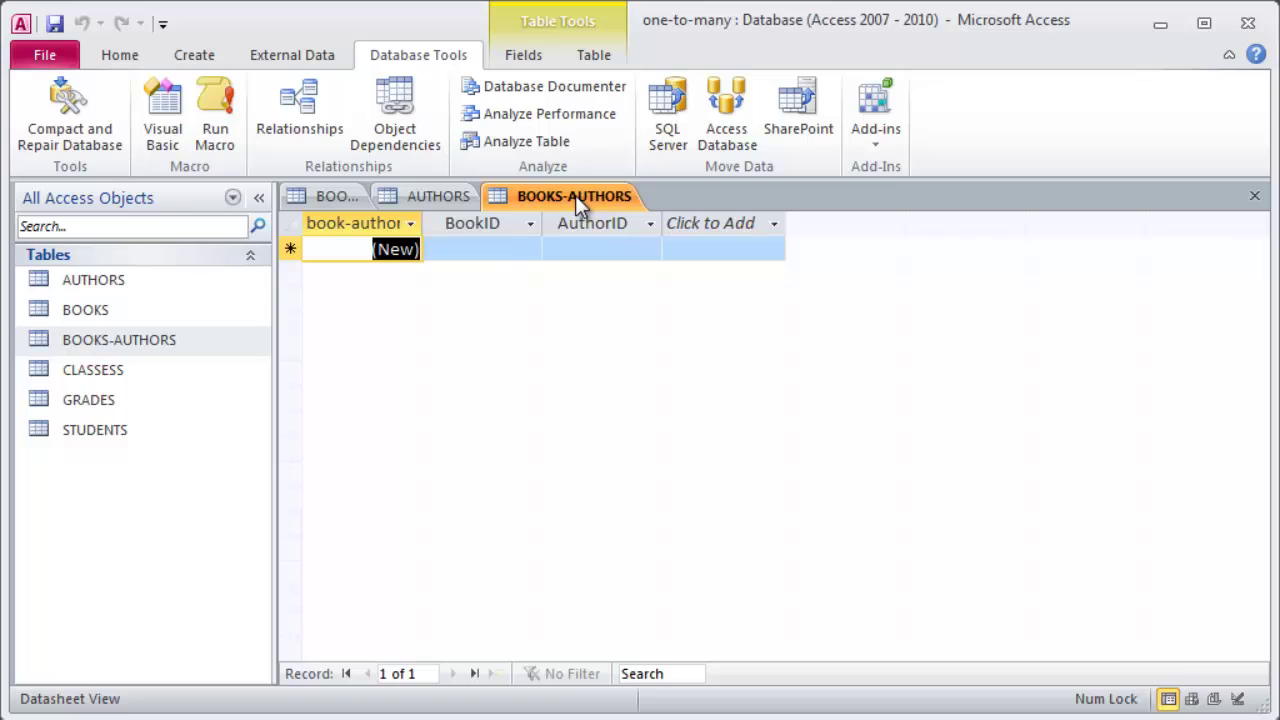
Enter BookID–AuthorID pairings 1–1, 2–1, 2–3 and 3–3, then begin the 4–4 row.
key(Tab)
text(1)
key(Tab)
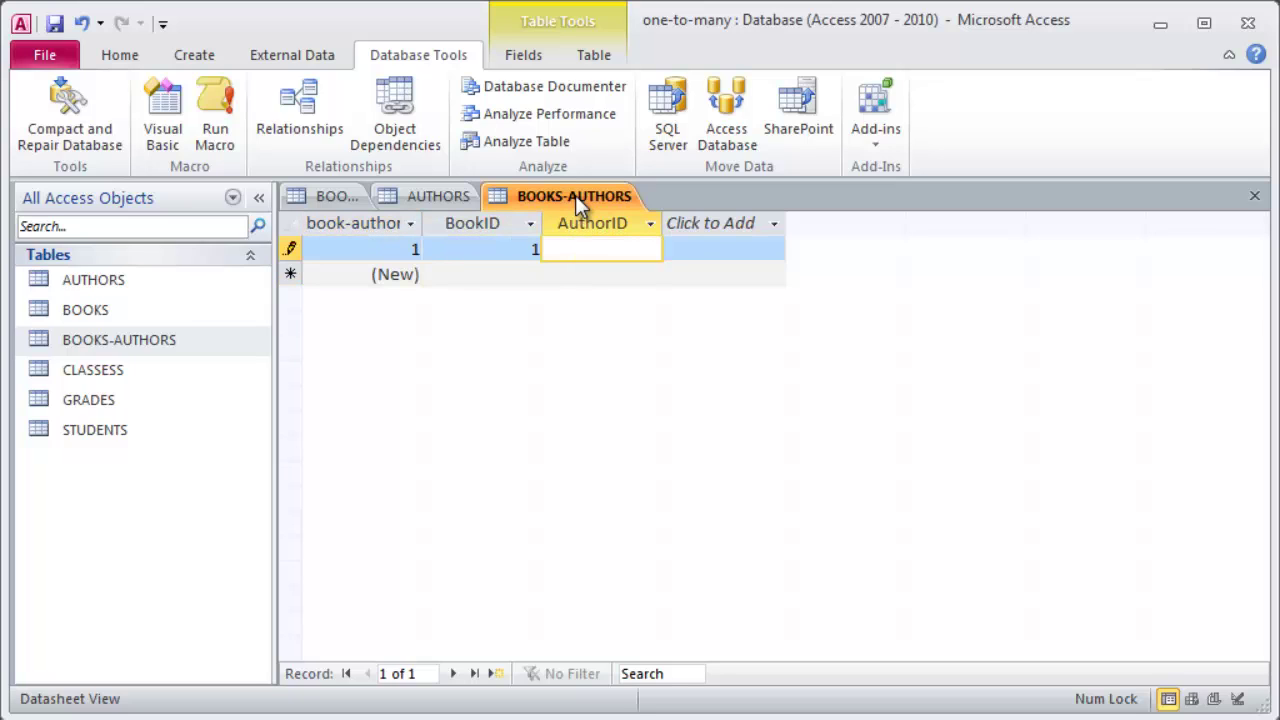
text(1)
key(Tab)
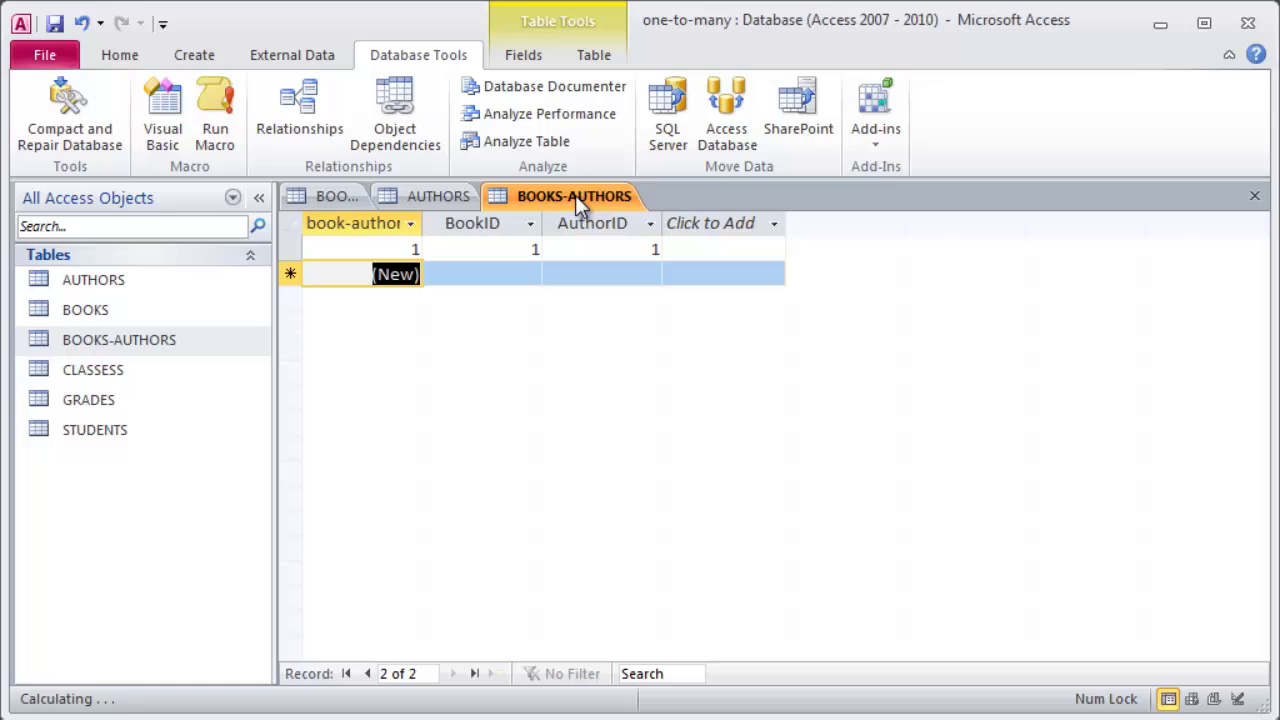
key(Tab)
text(2)
key(Tab)
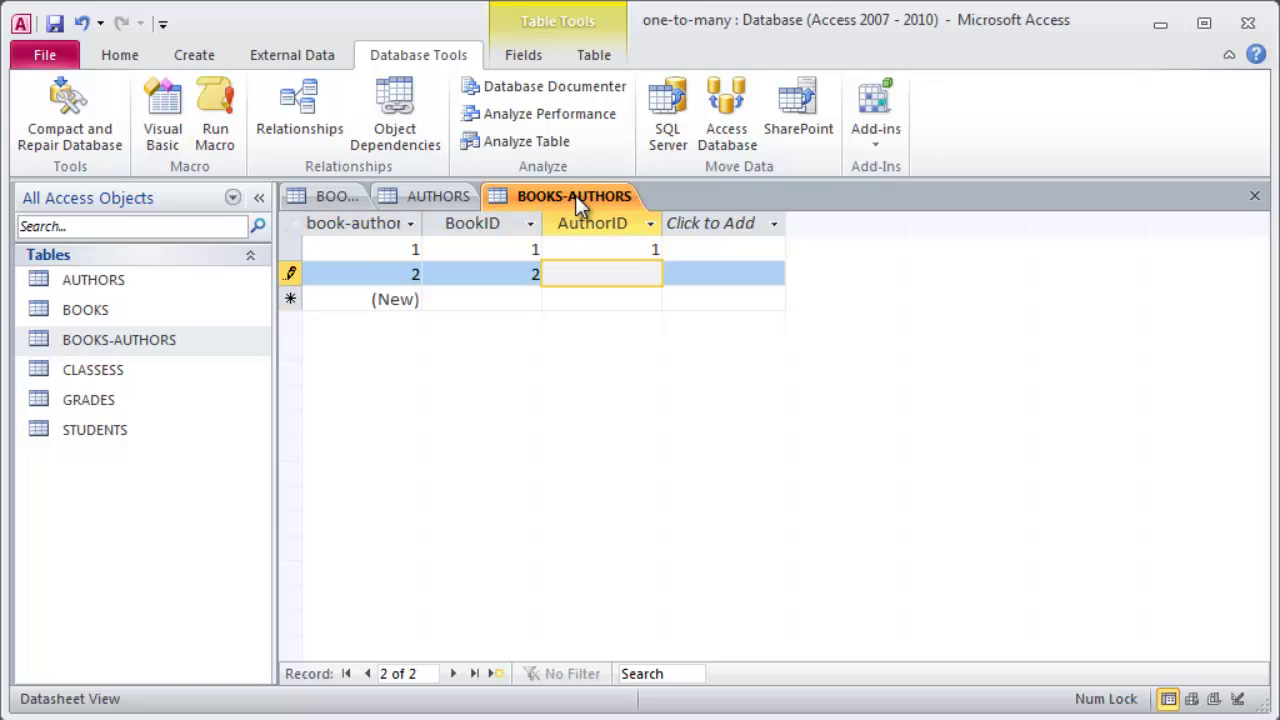
text(1)
key(Tab)
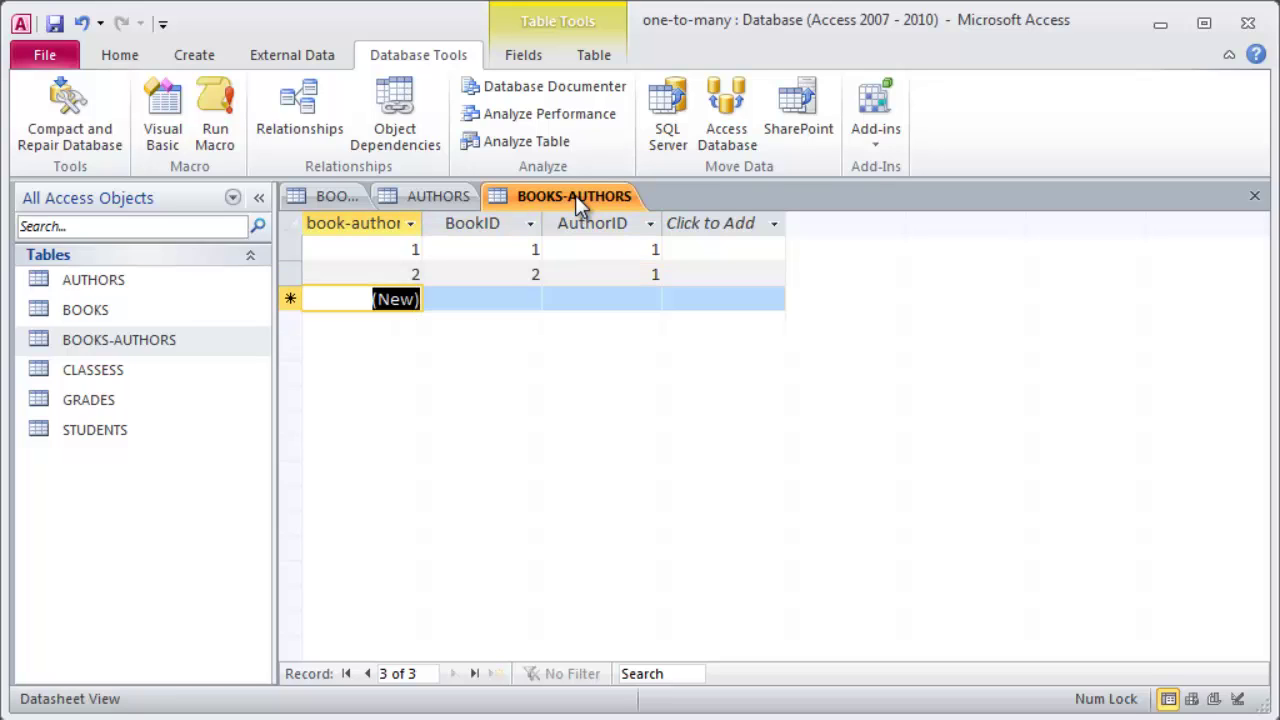
key(Tab)
text(2)
key(Tab)
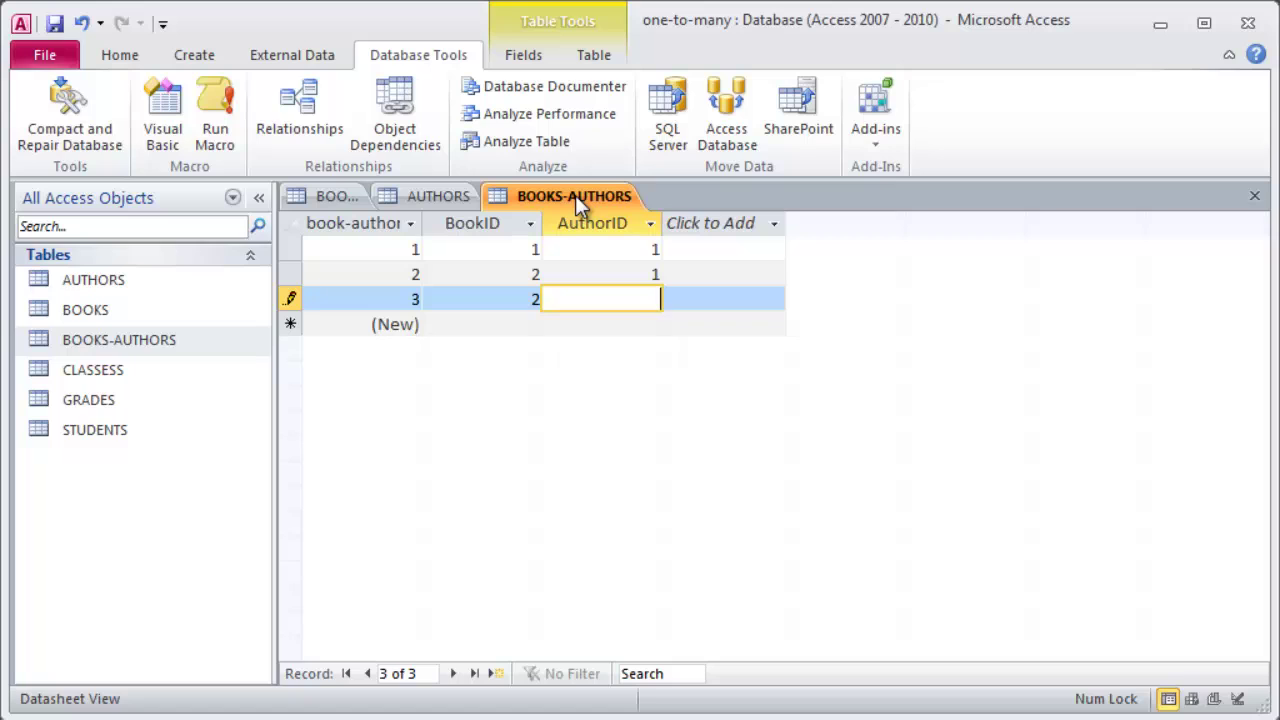
text(3)
key(Tab)
key(Tab)
key(Tab)
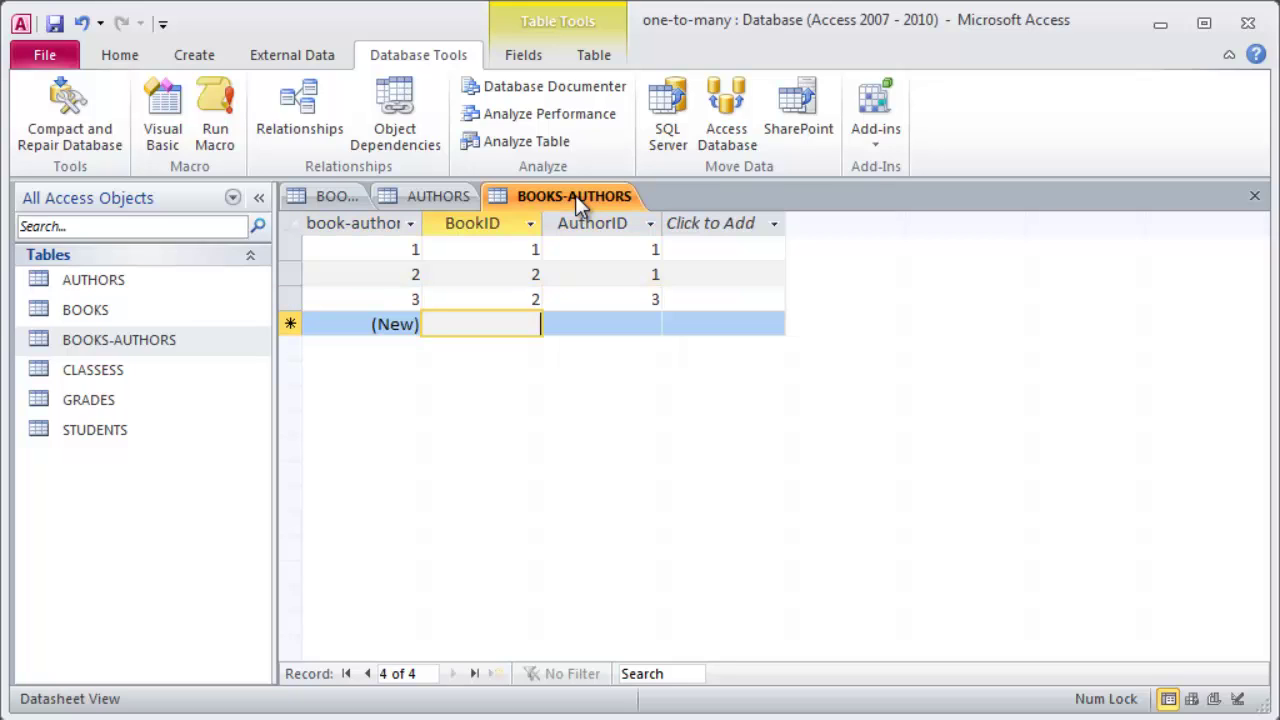
text(3)
key(Tab)
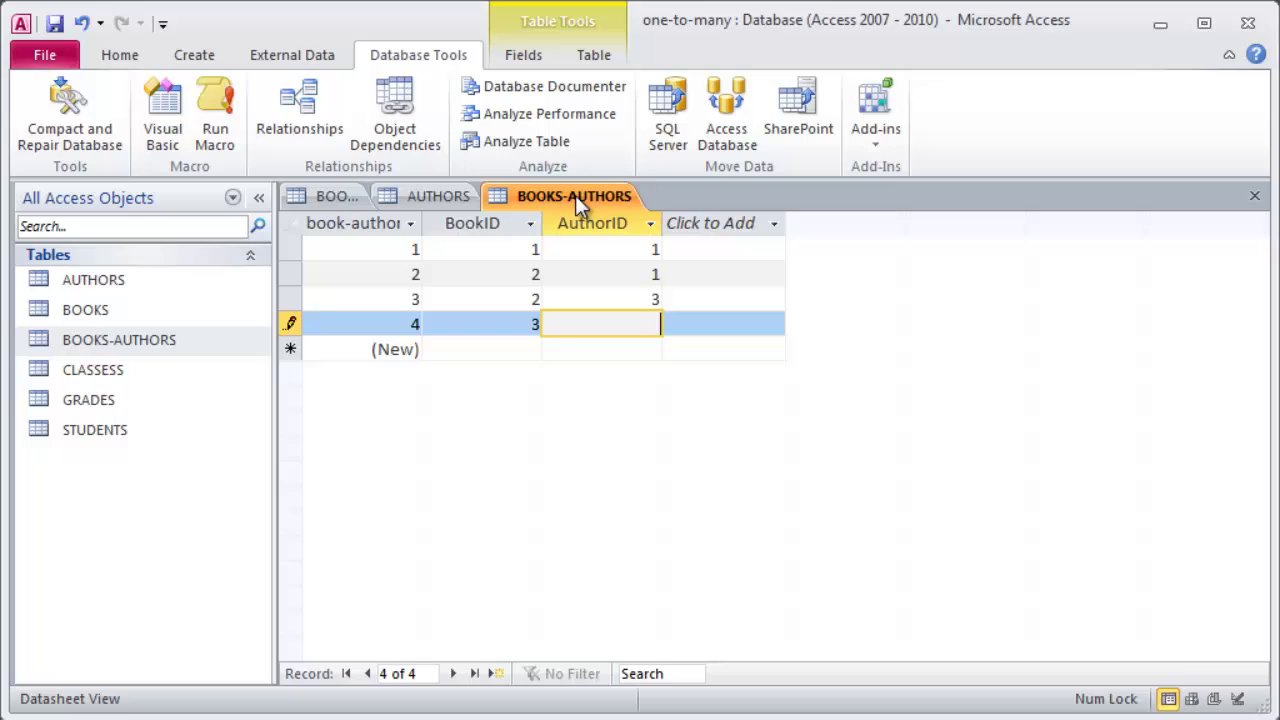
text(3)
key(Tab)
key(Tab)
key(Tab)
text(4)
key(Tab)
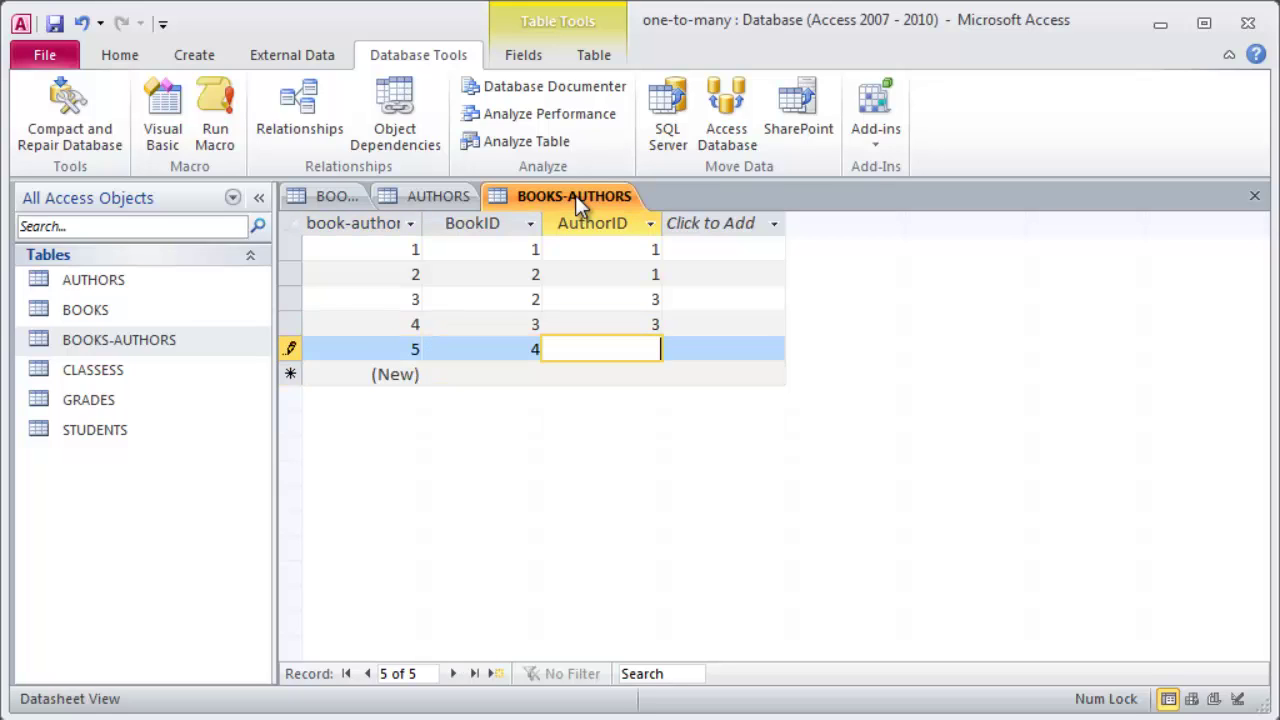
text(4)
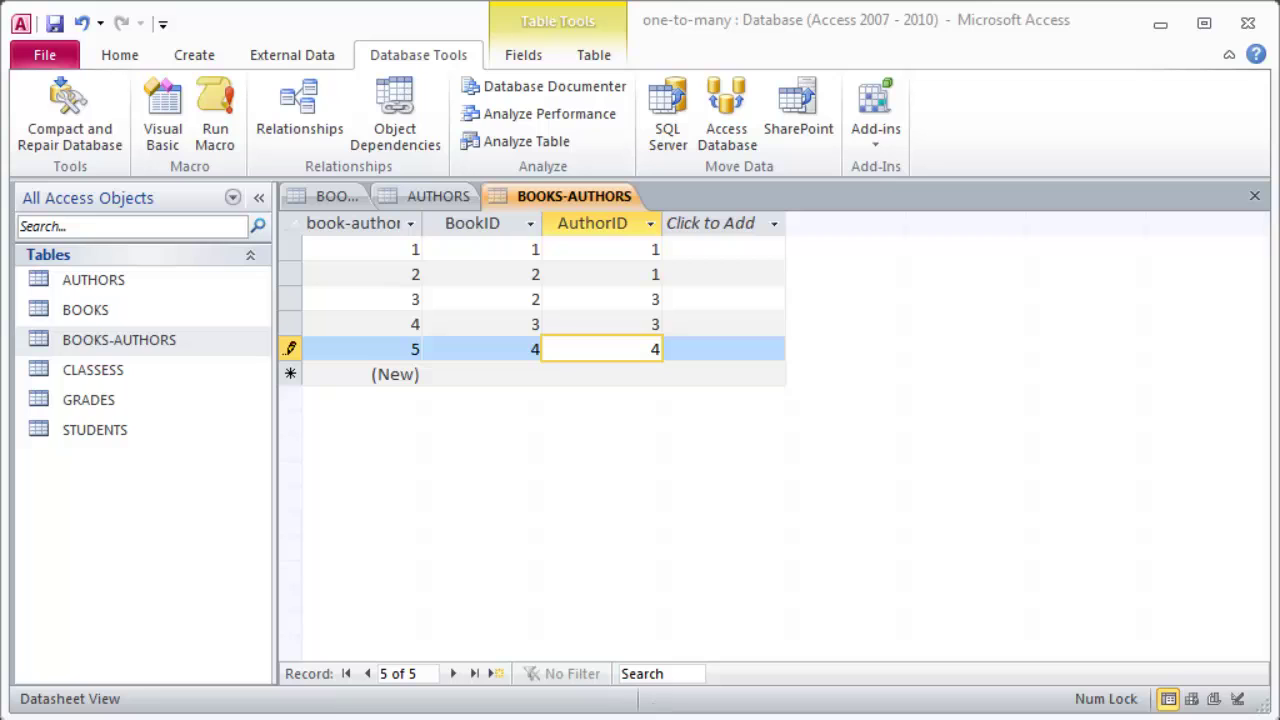
Attempt to save pairing 4–4, dismiss the related-record error, and commit author Jim.
key(Down)
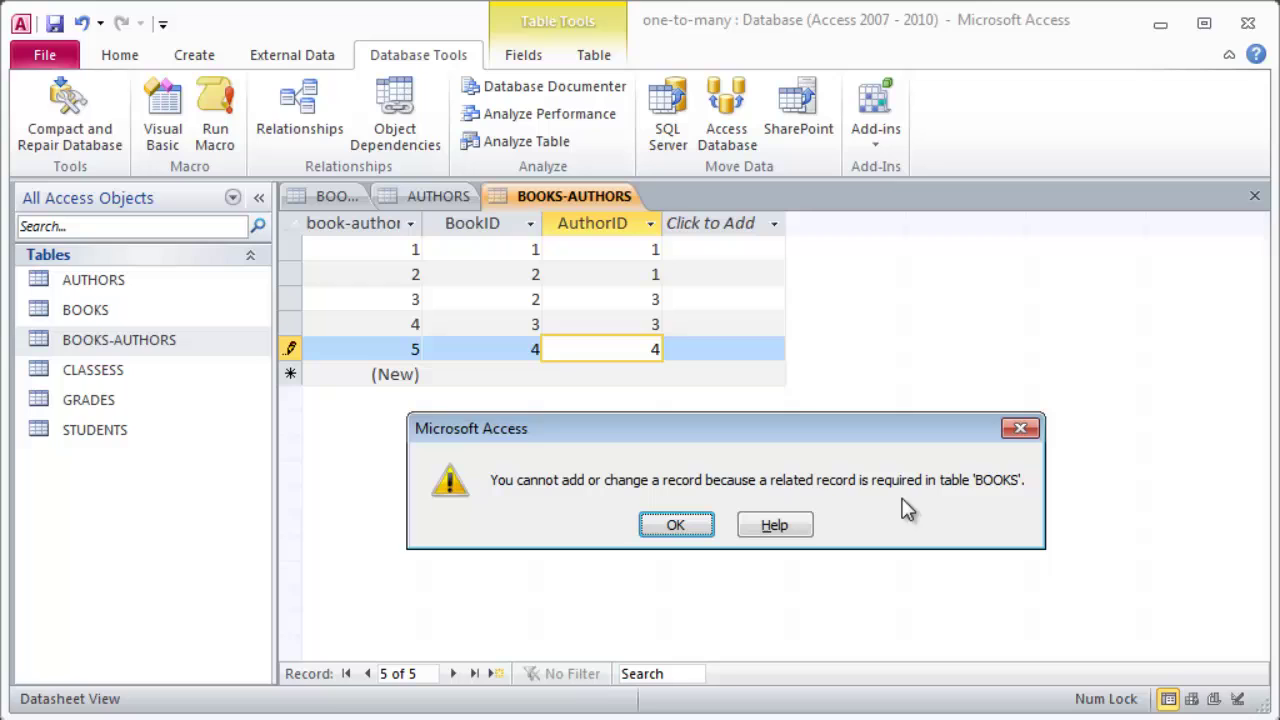
click(676, 525)
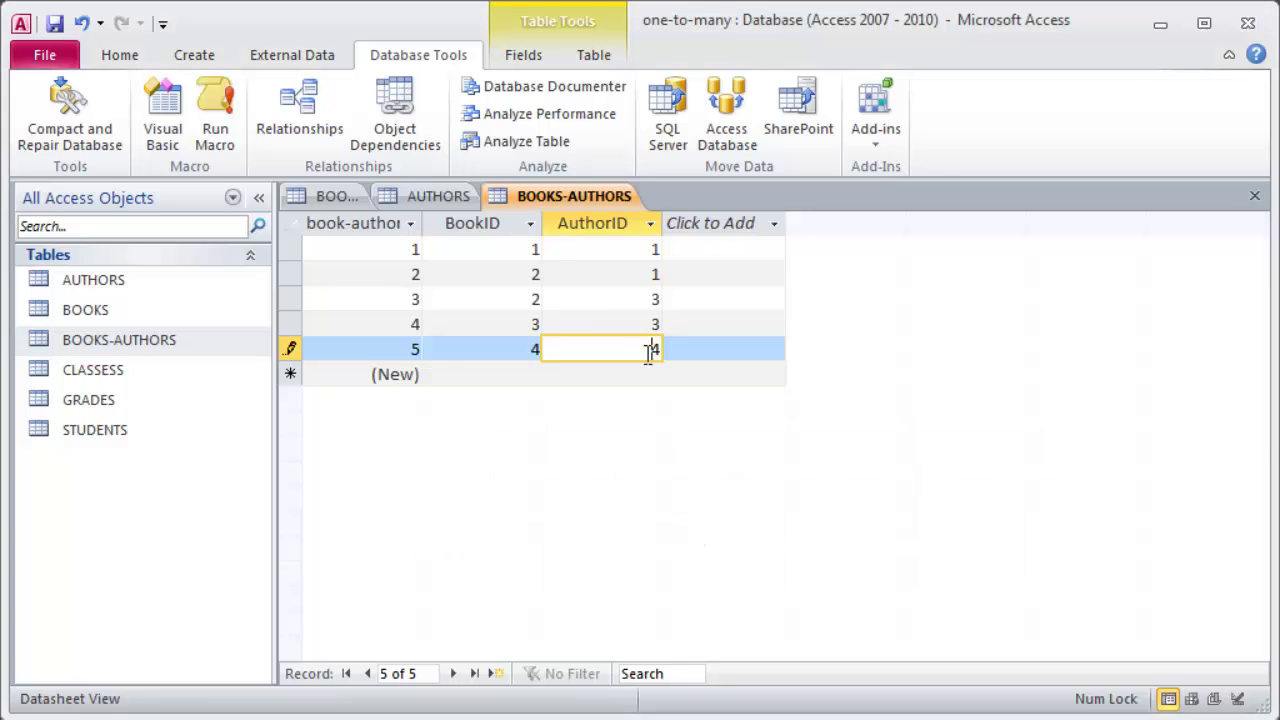
click(437, 196)
key(Down)
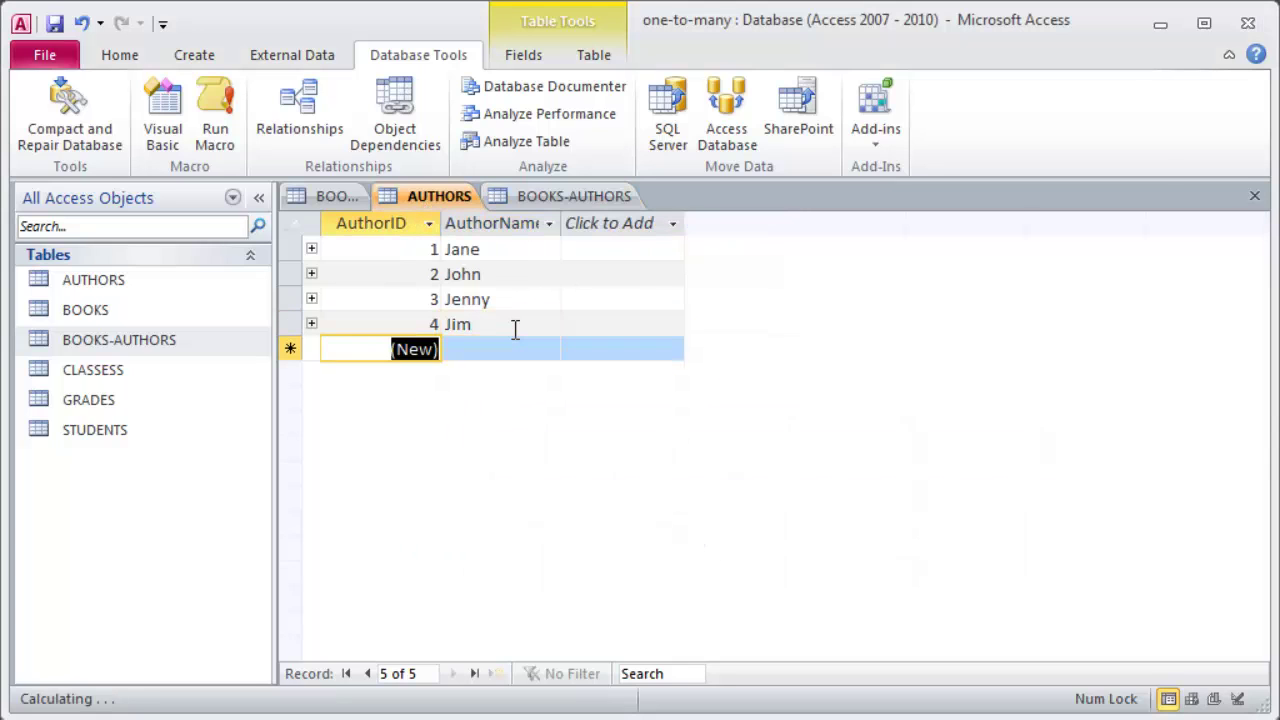
click(555, 197)
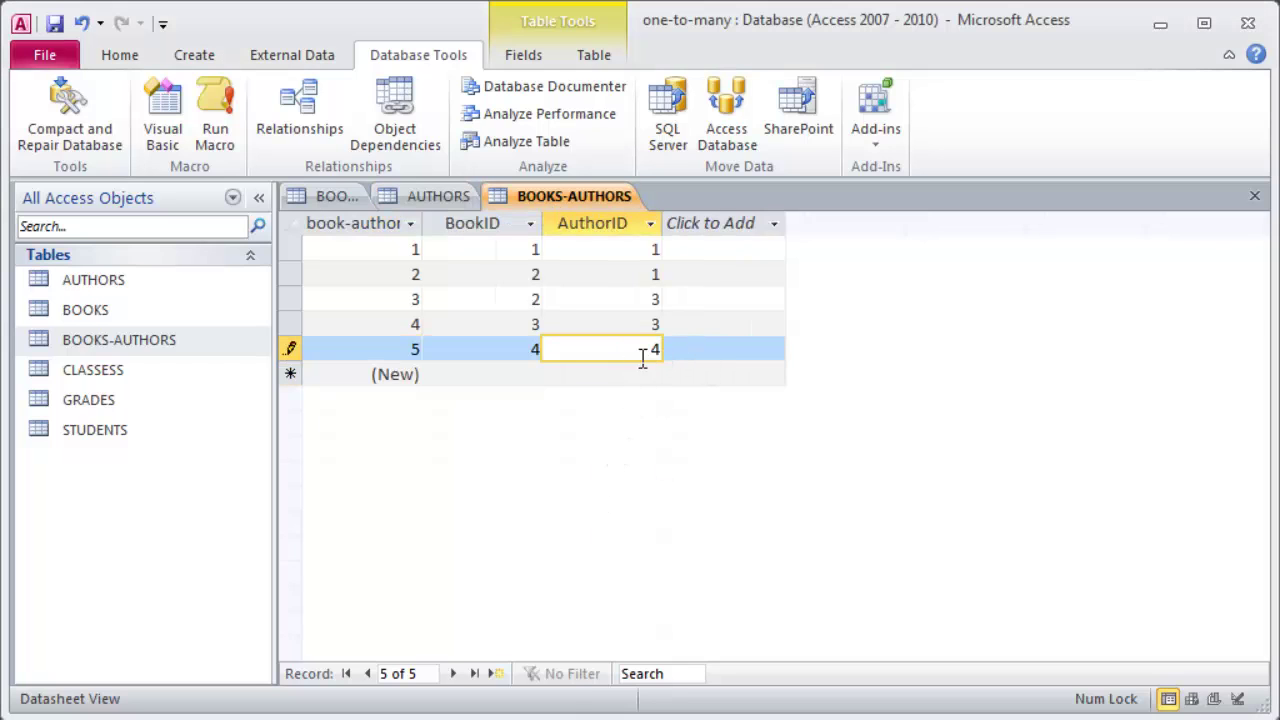
double_click(655, 348)
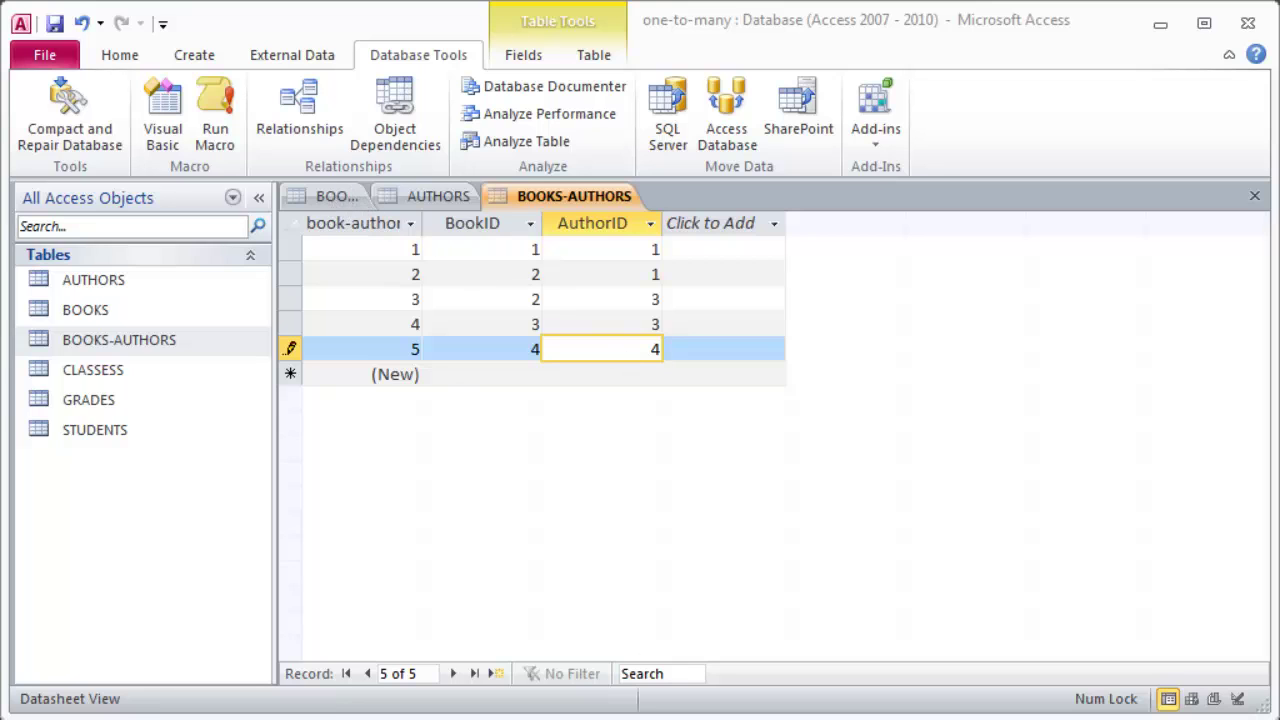
Commit the West book record, then save the book 4–author 4 pairing.
click(338, 196)
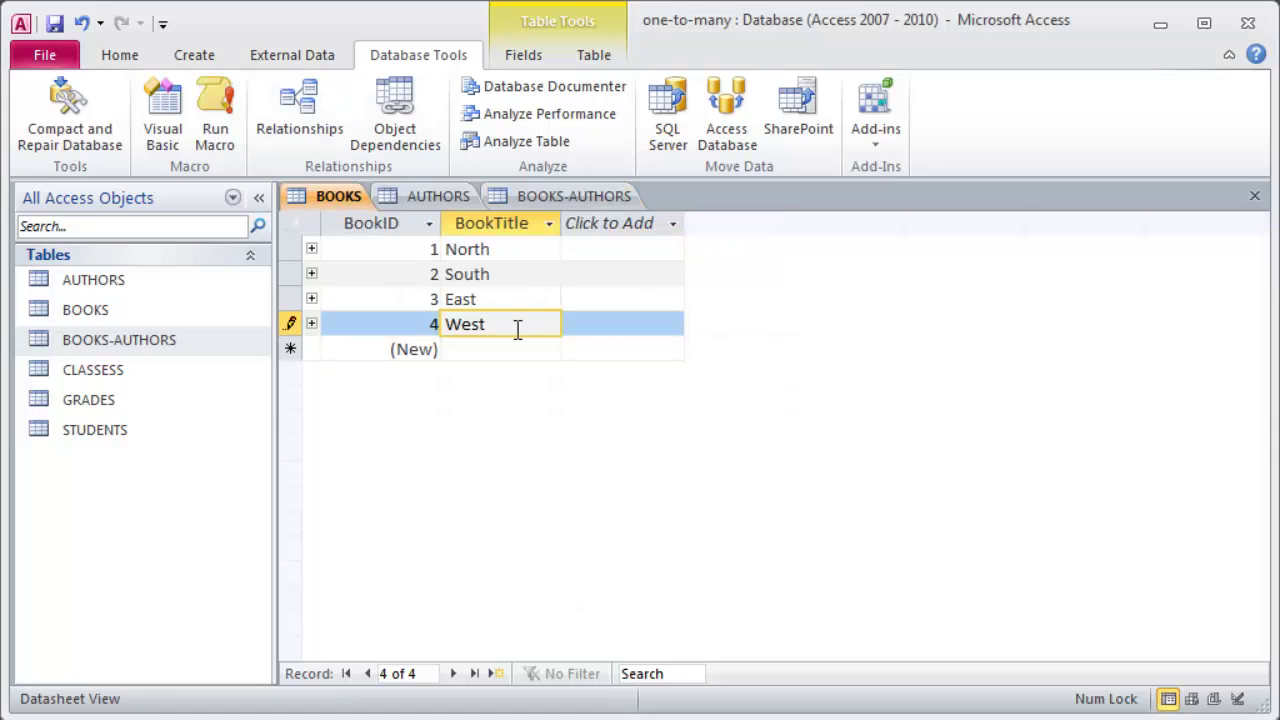
key(Down)
click(574, 196)
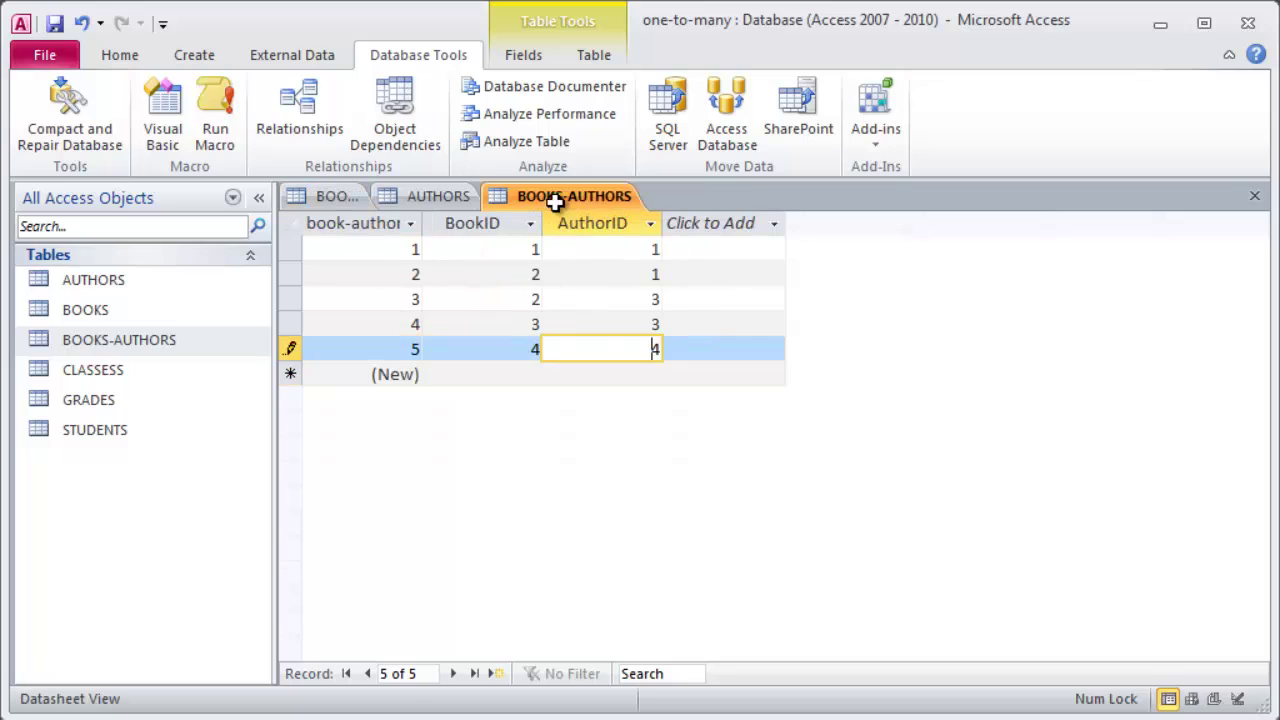
key(Down)
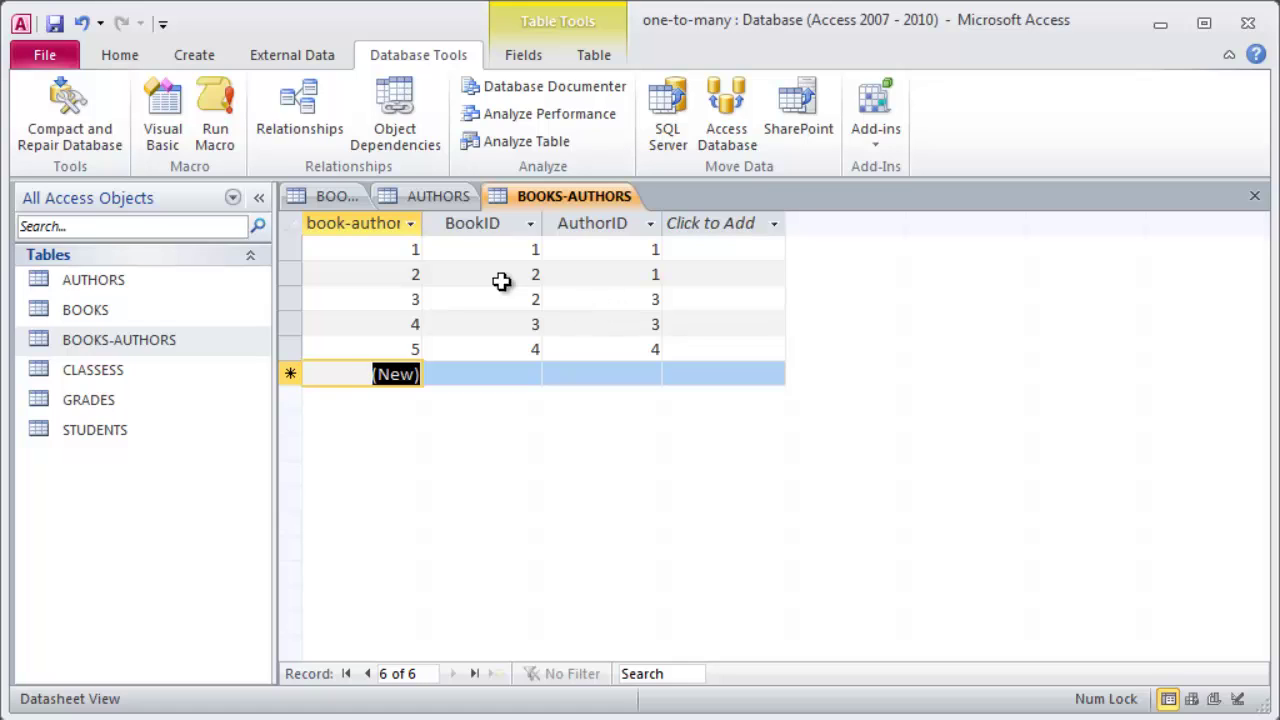
Select the first pairing's BookID cell in the BOOKS-AUTHORS datasheet.
click(535, 249)
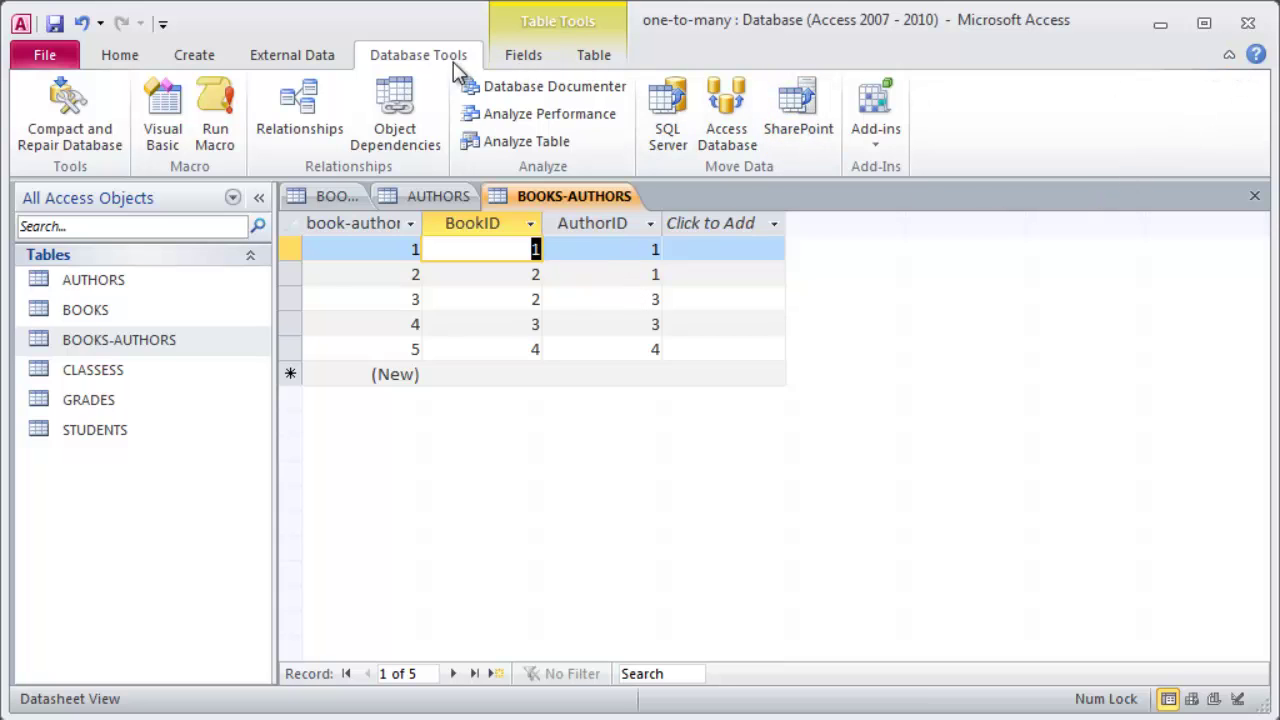
click(299, 108)
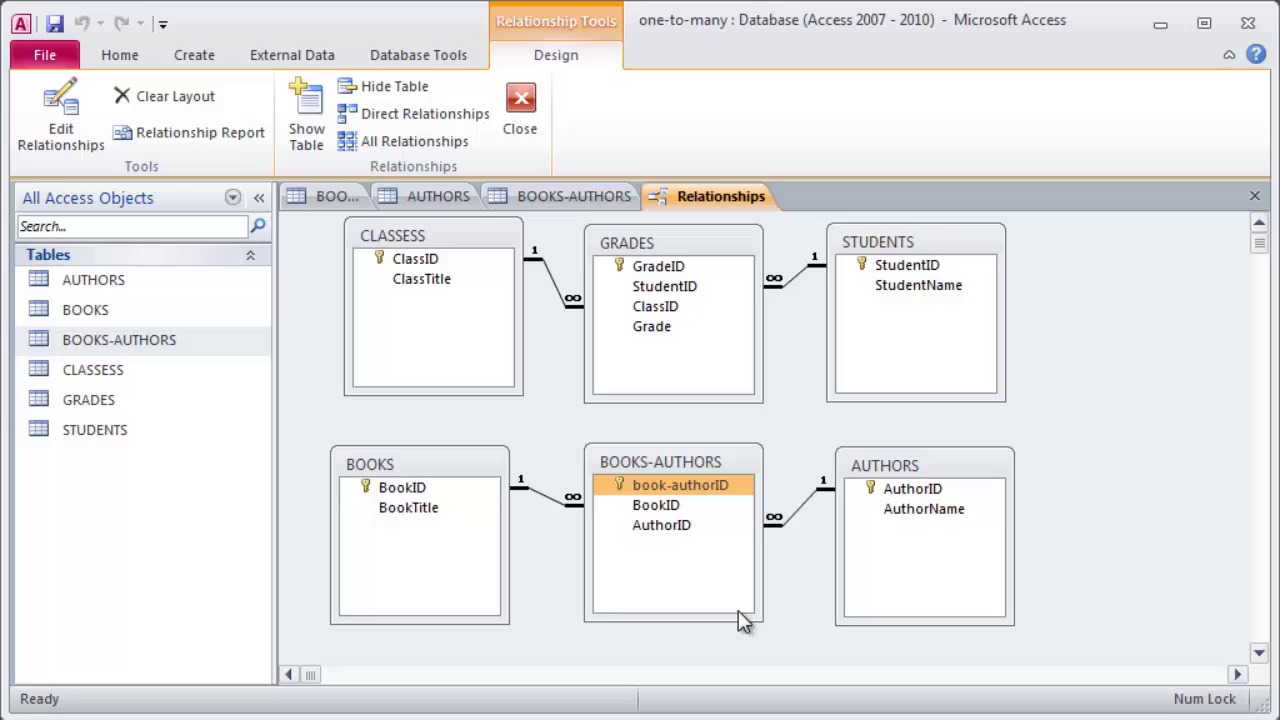
click(400, 486)
click(900, 488)
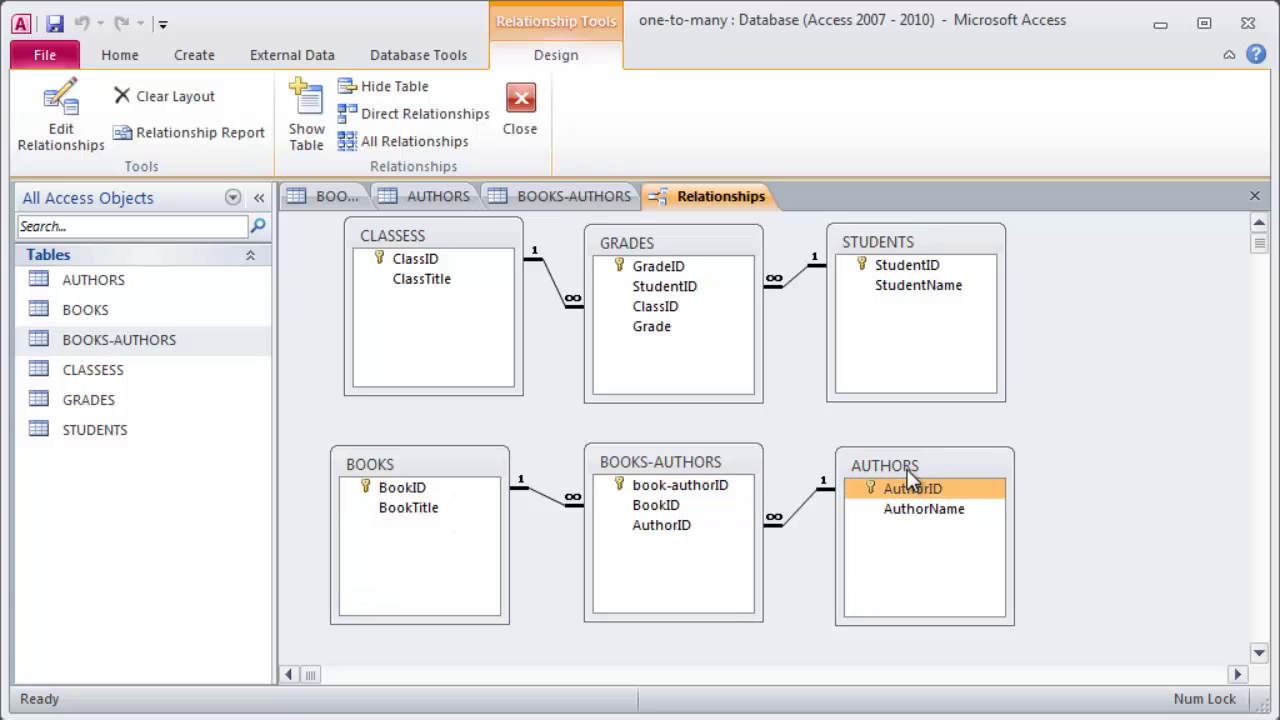
click(430, 487)
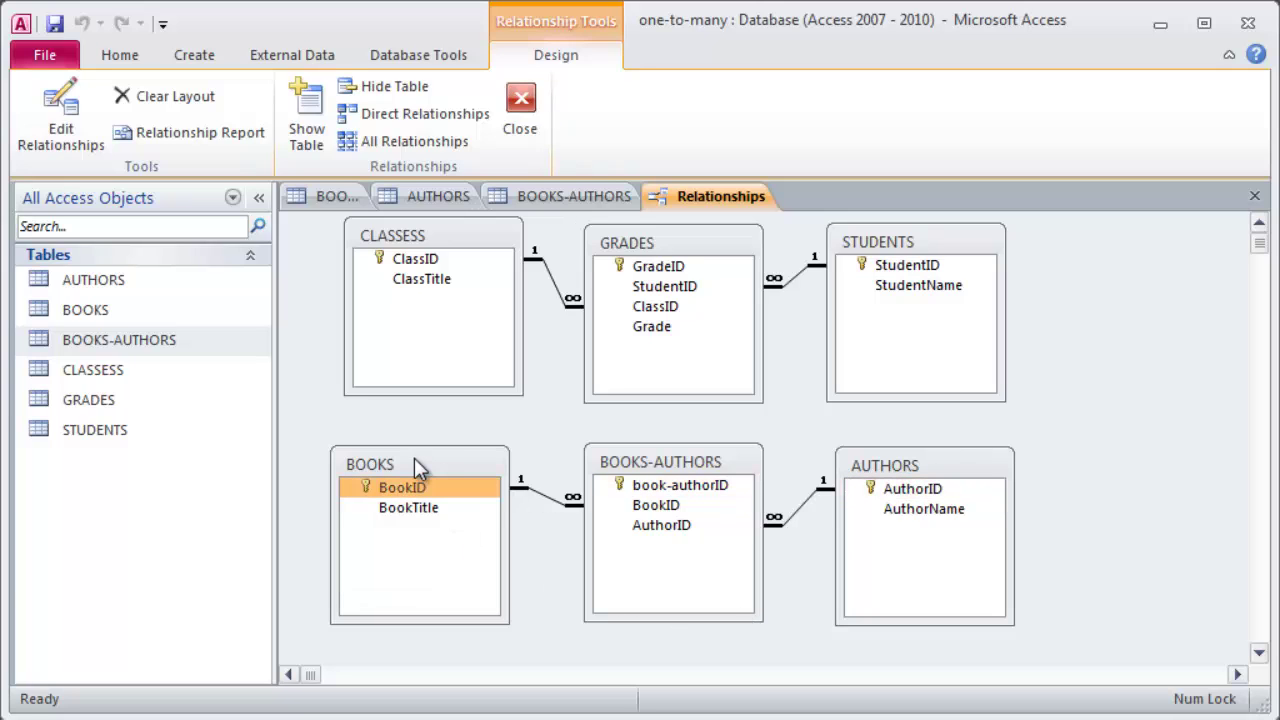
click(673, 485)
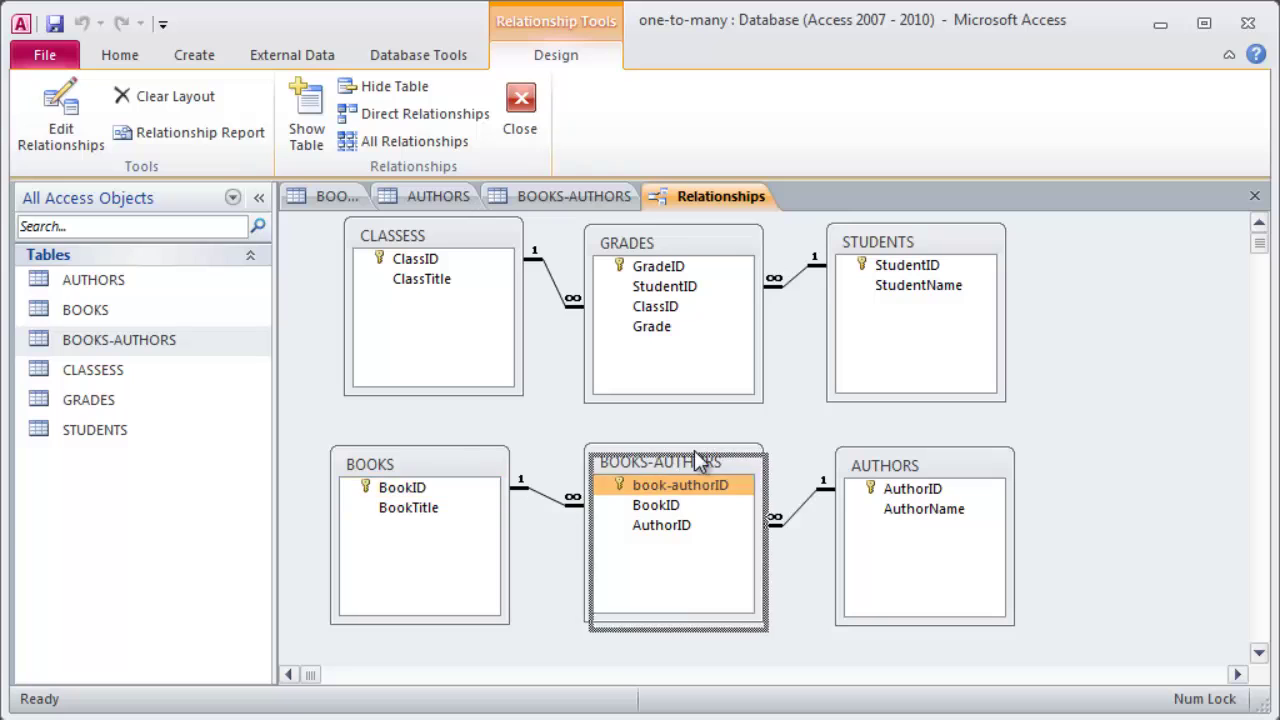
mouse_move(680, 462)
mouse_down()
mouse_move(703, 505)
mouse_move(689, 455)
mouse_up()
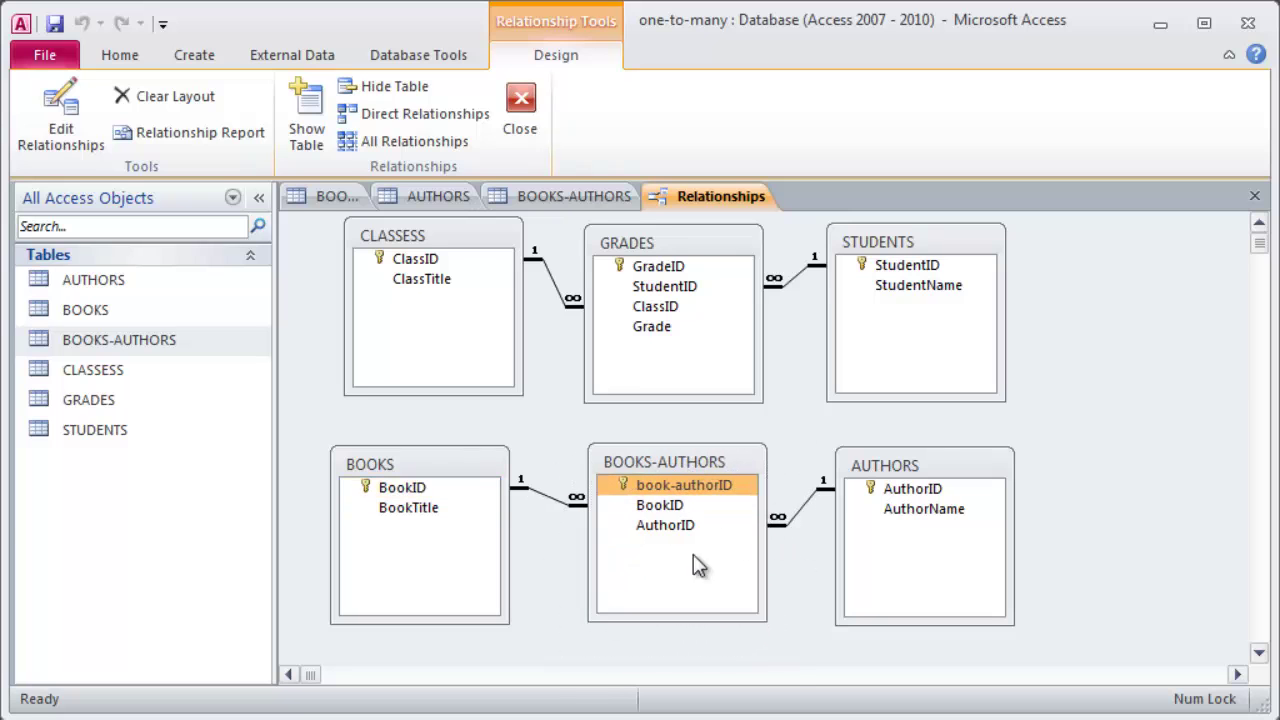
click(658, 488)
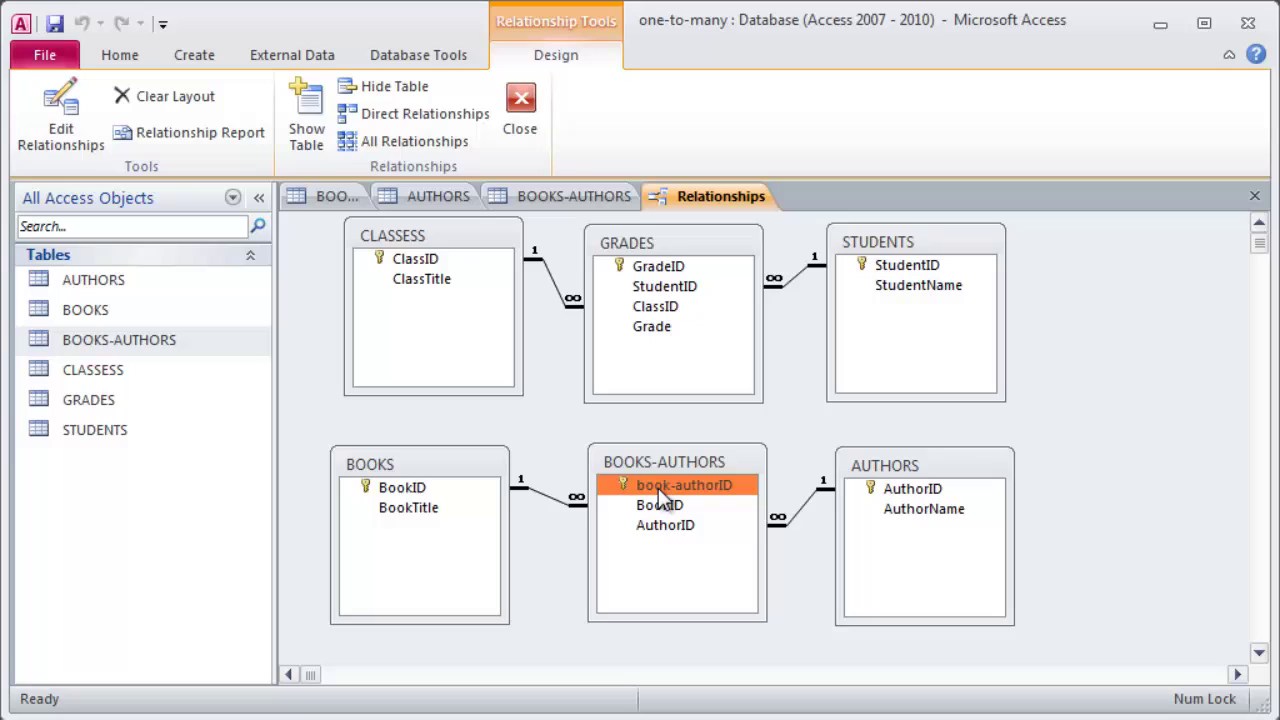